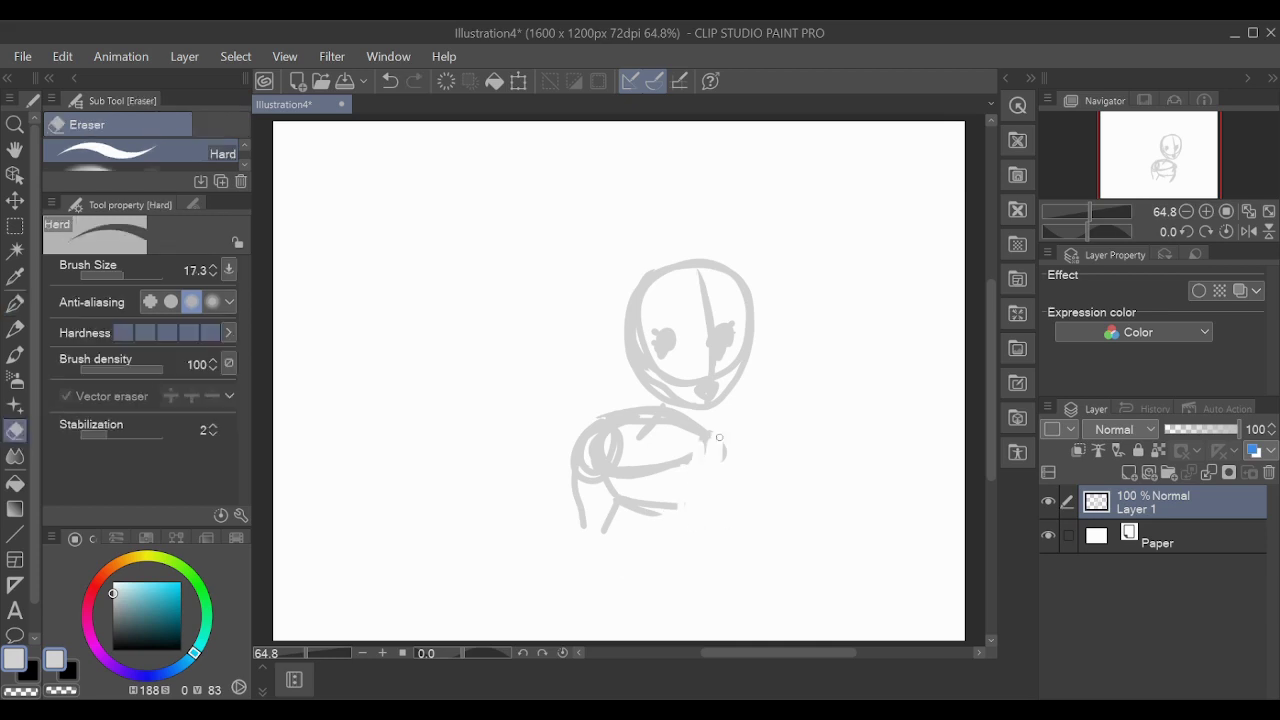
Sketch the figure's lower torso, waist and bent arm beneath the chest in light gray with the G-pen.
drag(578, 502, 682, 555)
mouse_move(570, 462)
mouse_down()
mouse_move(550, 498)
mouse_move(585, 505)
mouse_up()
drag(595, 495, 638, 524)
drag(557, 516, 600, 535)
drag(640, 525, 668, 540)
Sketch the raised hand gripping a hooked parasol handle, its long shaft and the wavy lower edge of the canopy.
mouse_move(752, 438)
mouse_down()
mouse_move(772, 525)
mouse_move(795, 400)
mouse_move(805, 490)
mouse_up()
drag(785, 265, 775, 398)
drag(660, 240, 790, 268)
drag(792, 288, 847, 149)
key(ctrl+z)
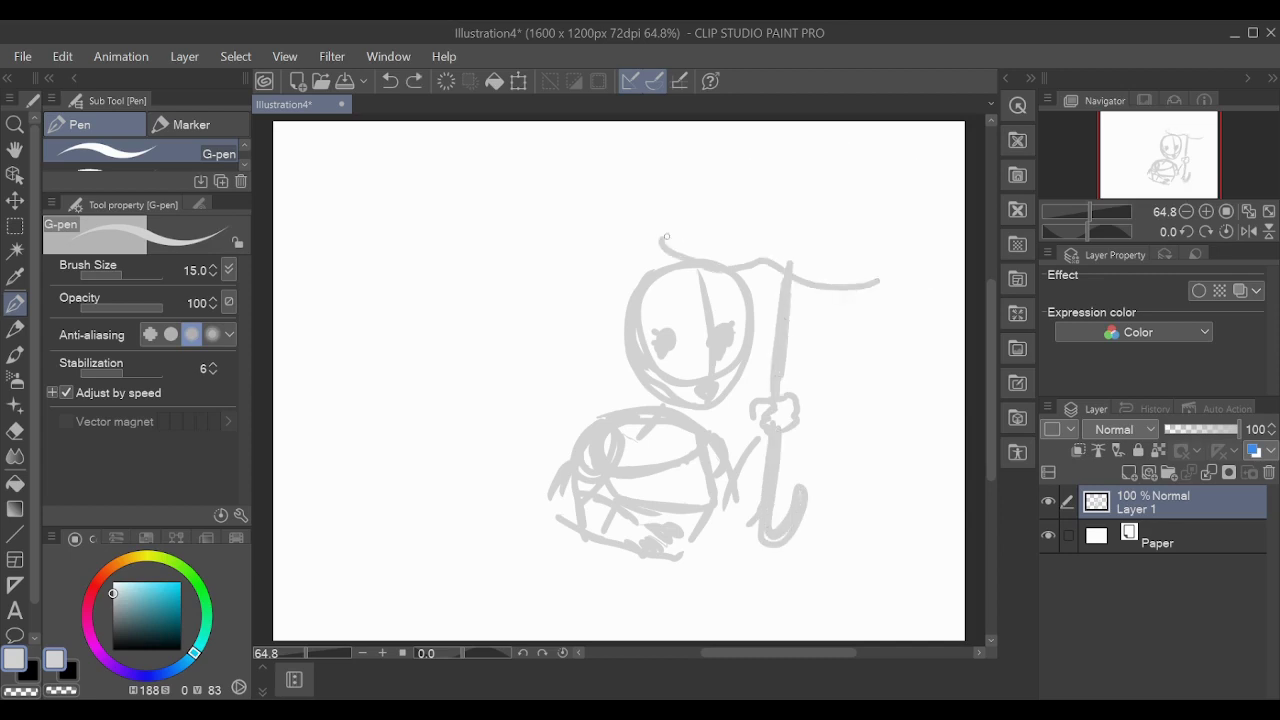
Complete the parasol with a domed canopy, a scalloped rim, inner curved seams and a small knob on top.
drag(662, 242, 925, 268)
drag(668, 245, 922, 282)
drag(808, 150, 836, 140)
drag(725, 185, 910, 232)
Sketch the parasol figure's parted bangs, a pointed crown tip and spiky hair tufts around the head.
drag(670, 332, 728, 290)
drag(640, 280, 605, 340)
drag(748, 285, 762, 312)
drag(645, 330, 672, 312)
drag(755, 310, 765, 326)
drag(620, 296, 680, 236)
Add long hair flowing out behind the shoulder and wavy locks falling on the parasol side of the body.
mouse_move(622, 345)
mouse_down()
mouse_move(522, 425)
mouse_move(548, 486)
mouse_up()
drag(628, 355, 665, 395)
drag(740, 362, 762, 395)
drag(760, 390, 734, 496)
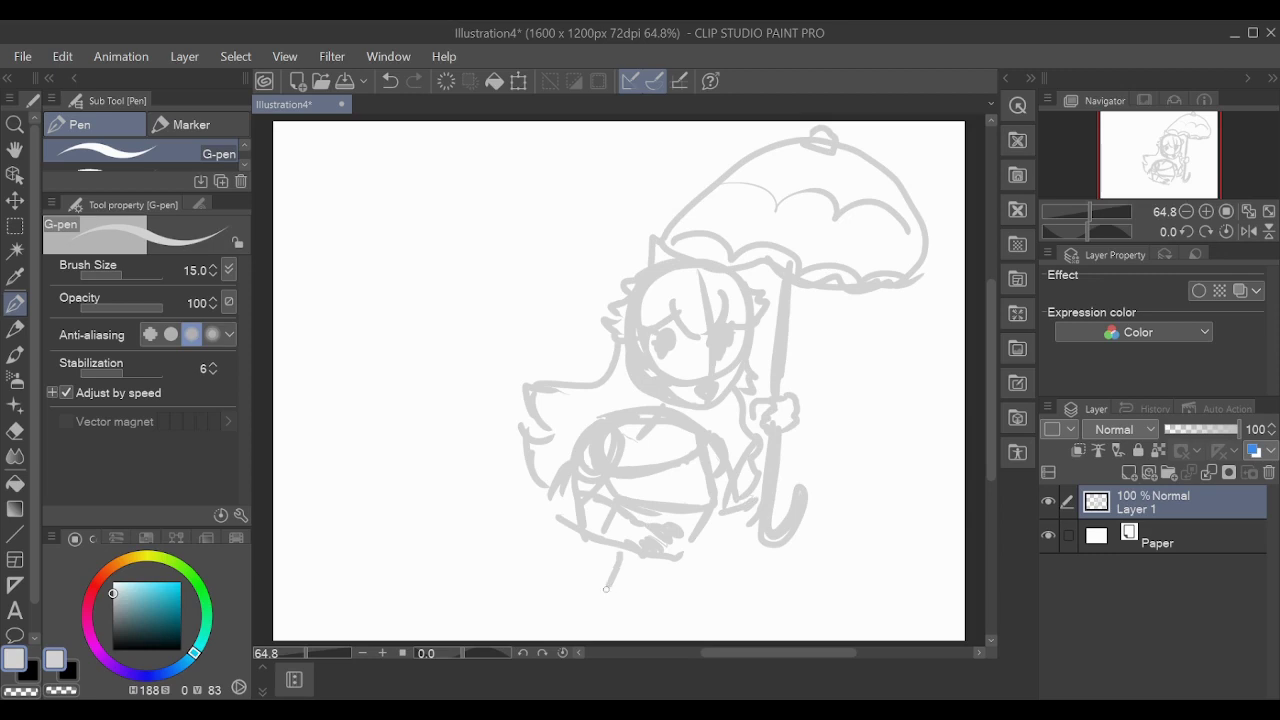
Sketch the parasol figure's hips and full skirt below the waist and shade in the two hip panels.
drag(536, 640, 676, 600)
drag(690, 560, 706, 640)
drag(560, 540, 545, 595)
drag(690, 575, 748, 638)
drag(520, 630, 570, 560)
drag(665, 575, 702, 612)
drag(560, 600, 652, 620)
drag(575, 575, 646, 604)
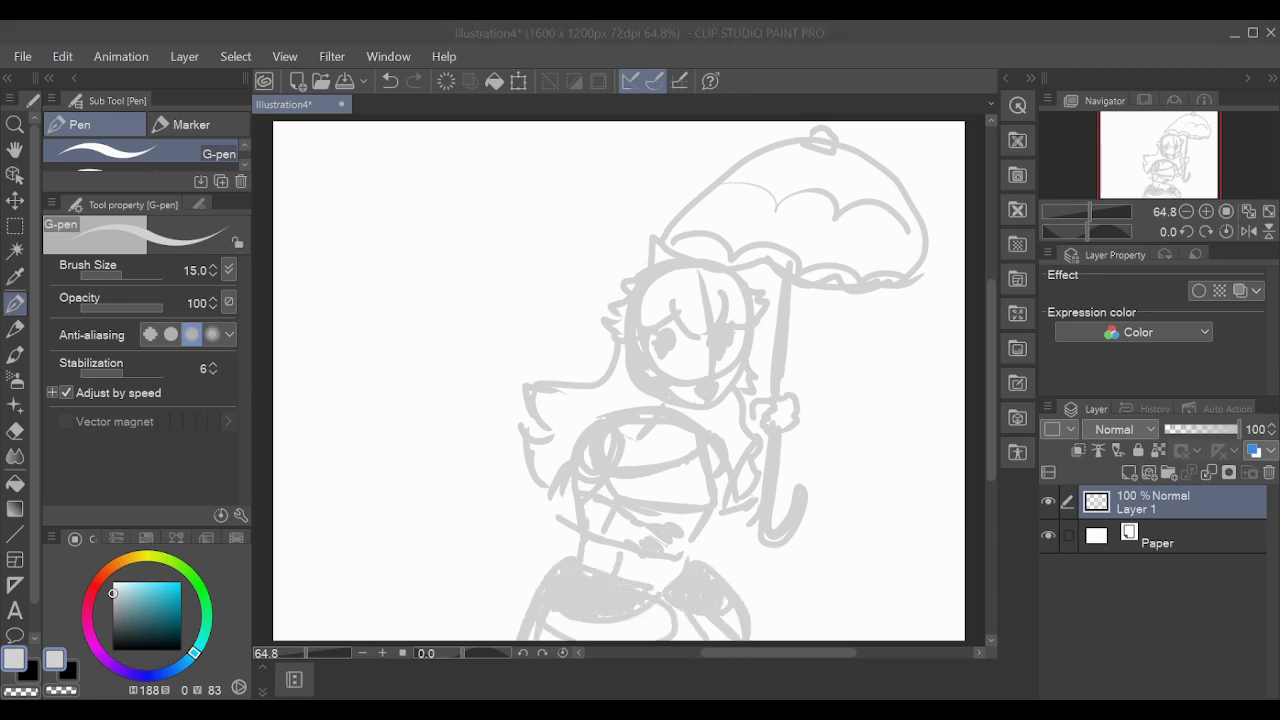
Sketch a round head for a second figure on the empty left half of the canvas and clean up its outline.
drag(380, 258, 372, 256)
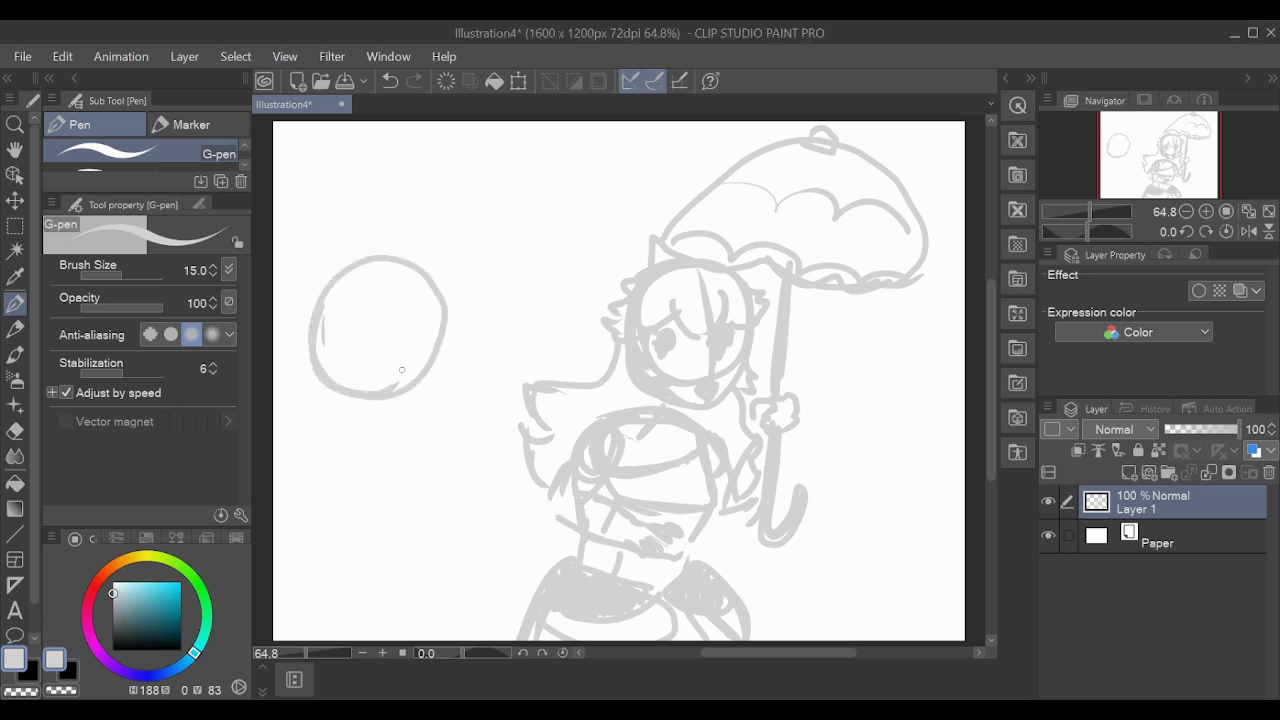
drag(405, 318, 402, 352)
drag(355, 315, 352, 342)
key(ctrl+z)
key(e)
mouse_move(330, 300)
mouse_down()
mouse_move(335, 386)
mouse_move(315, 388)
mouse_up()
key(p)
Give the second figure a pointed crown, a rounded hairline and spiky locks flaring out beside the jaw.
mouse_move(440, 368)
mouse_down()
mouse_move(427, 277)
mouse_move(466, 345)
mouse_up()
drag(424, 258, 342, 246)
mouse_move(360, 250)
mouse_down()
mouse_move(302, 304)
mouse_move(440, 254)
mouse_move(390, 208)
mouse_up()
drag(410, 222, 398, 250)
drag(445, 370, 420, 455)
drag(316, 330, 280, 400)
mouse_move(440, 358)
mouse_down()
mouse_move(446, 375)
mouse_move(416, 396)
mouse_up()
drag(318, 356, 302, 366)
drag(280, 386, 310, 418)
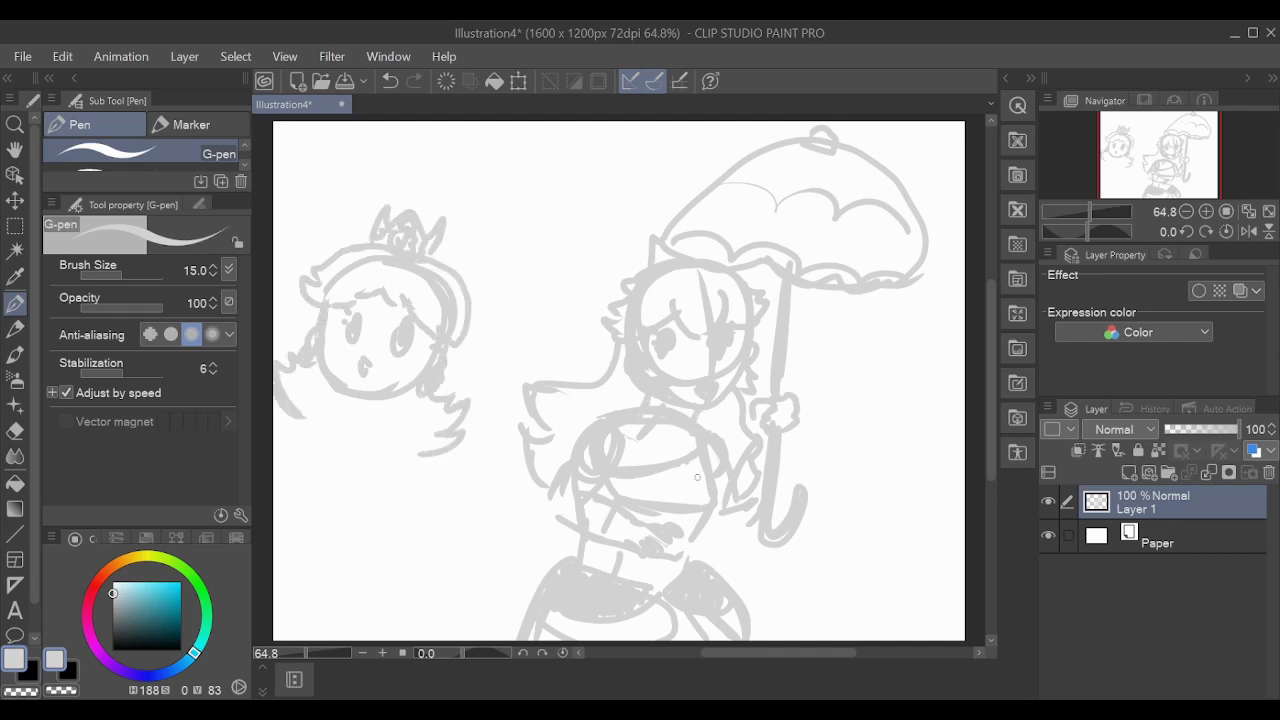
Draw the underside of the parasol canopy and shade it with close vertical hatching.
drag(680, 232, 905, 228)
drag(770, 232, 905, 268)
drag(684, 240, 741, 244)
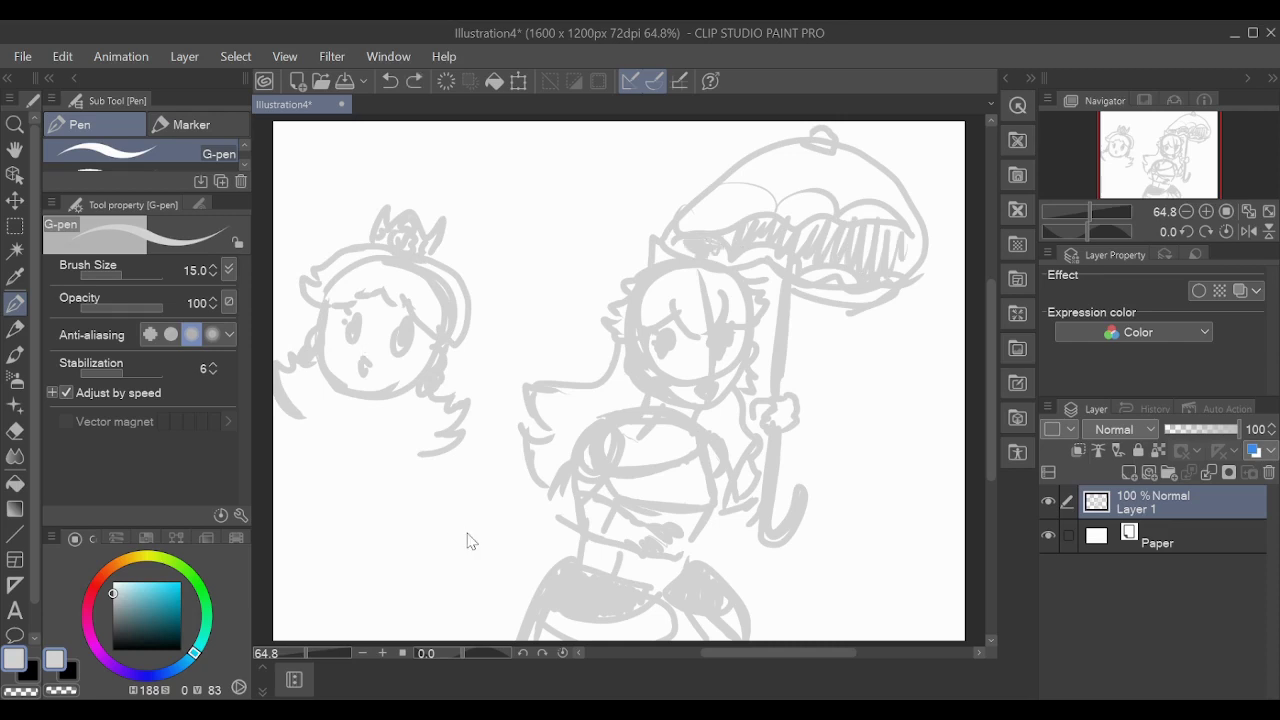
Sketch the crowned figure's shoulders, chest, puffed sleeve, tapered waist and wide skirt.
drag(370, 410, 290, 440)
mouse_move(300, 445)
mouse_down()
mouse_move(436, 420)
mouse_move(445, 485)
mouse_move(400, 550)
mouse_up()
drag(445, 480, 402, 552)
drag(282, 482, 300, 545)
mouse_move(300, 545)
mouse_down()
mouse_move(386, 546)
mouse_move(315, 600)
mouse_up()
drag(306, 585, 440, 640)
drag(402, 550, 478, 640)
drag(318, 554, 278, 638)
drag(380, 556, 426, 594)
drag(408, 550, 454, 594)
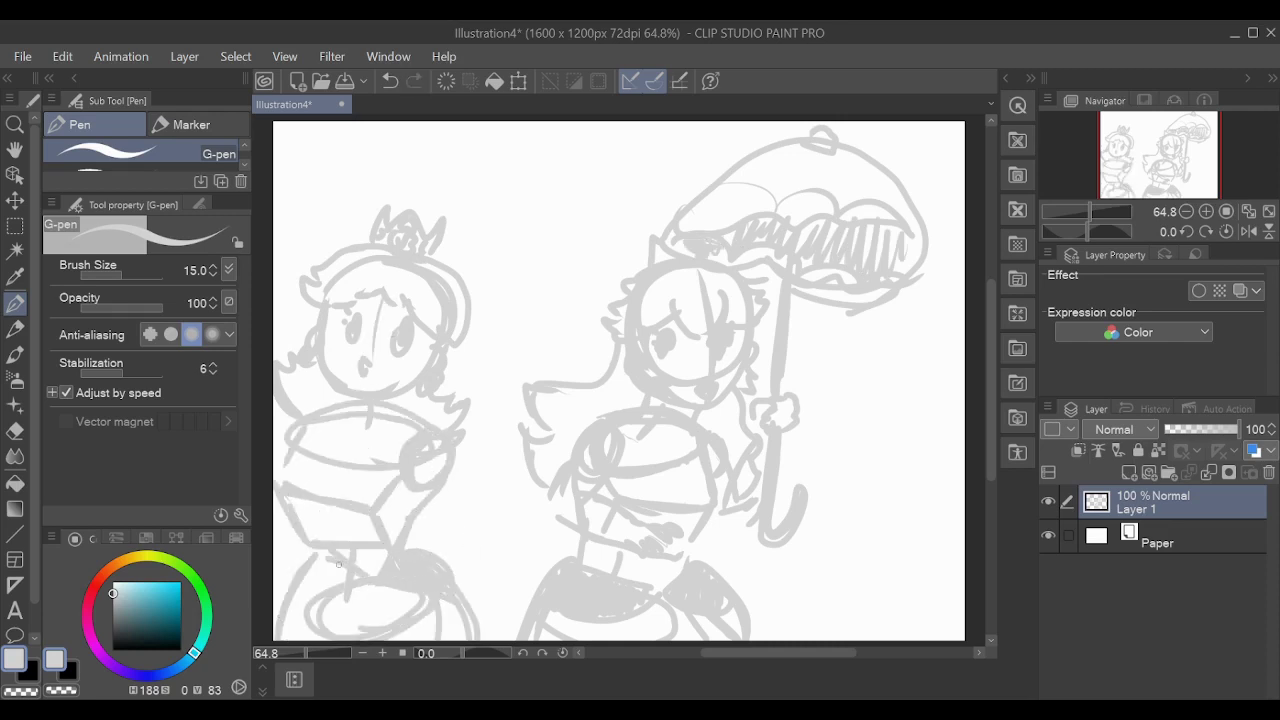
Shade the crowned figure's hip panel and sketch the bent arm with its hand resting on the hip.
drag(282, 560, 343, 573)
mouse_move(478, 470)
mouse_down()
mouse_move(462, 574)
mouse_move(400, 596)
mouse_up()
mouse_move(486, 522)
mouse_down()
mouse_move(446, 534)
mouse_move(446, 585)
mouse_up()
drag(466, 450, 488, 492)
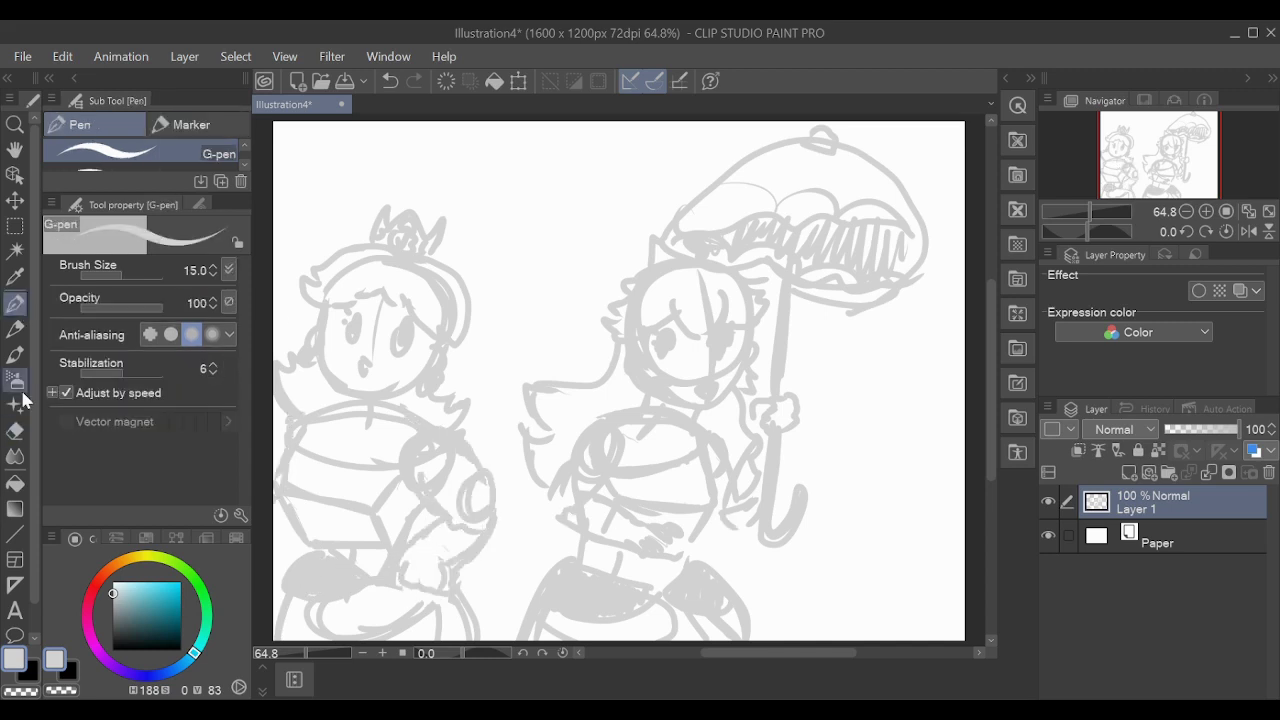
Sketch a hatched, scalloped parasol and its shaft above and behind the crowned figure.
drag(302, 348, 278, 416)
drag(340, 226, 290, 356)
drag(446, 124, 478, 246)
drag(276, 206, 364, 238)
mouse_move(280, 160)
mouse_down()
mouse_move(432, 168)
mouse_move(300, 205)
mouse_up()
drag(330, 160, 345, 220)
drag(380, 170, 470, 262)
Lower the opacity of the sketch layer, Layer 1, to 30%.
drag(1236, 429, 1186, 429)
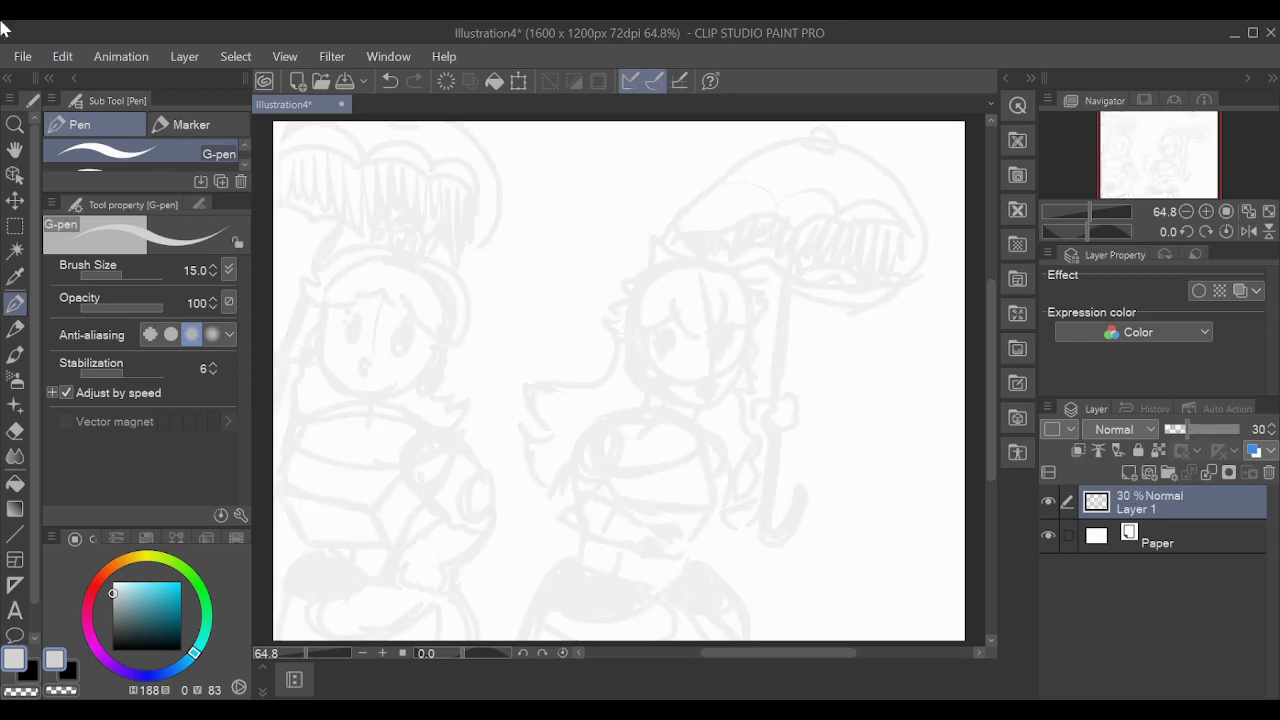
key(x)
key(ctrl+z)
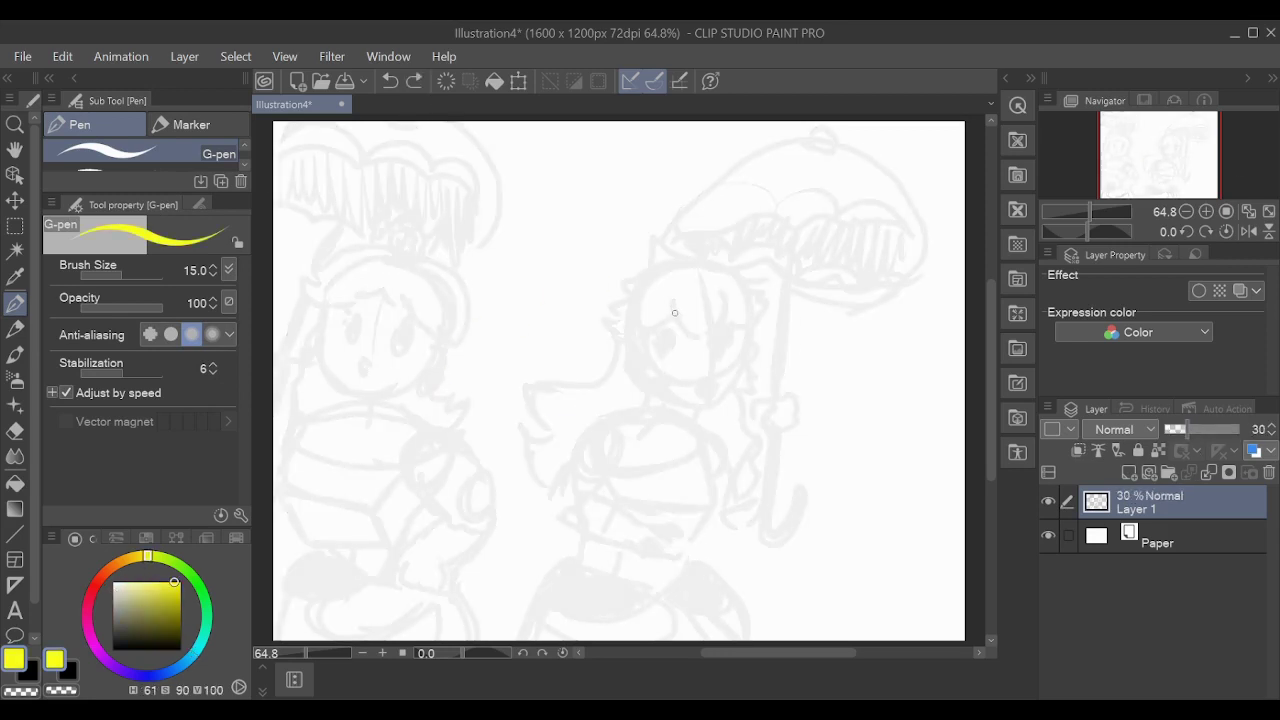
click(133, 580)
drag(673, 296, 727, 291)
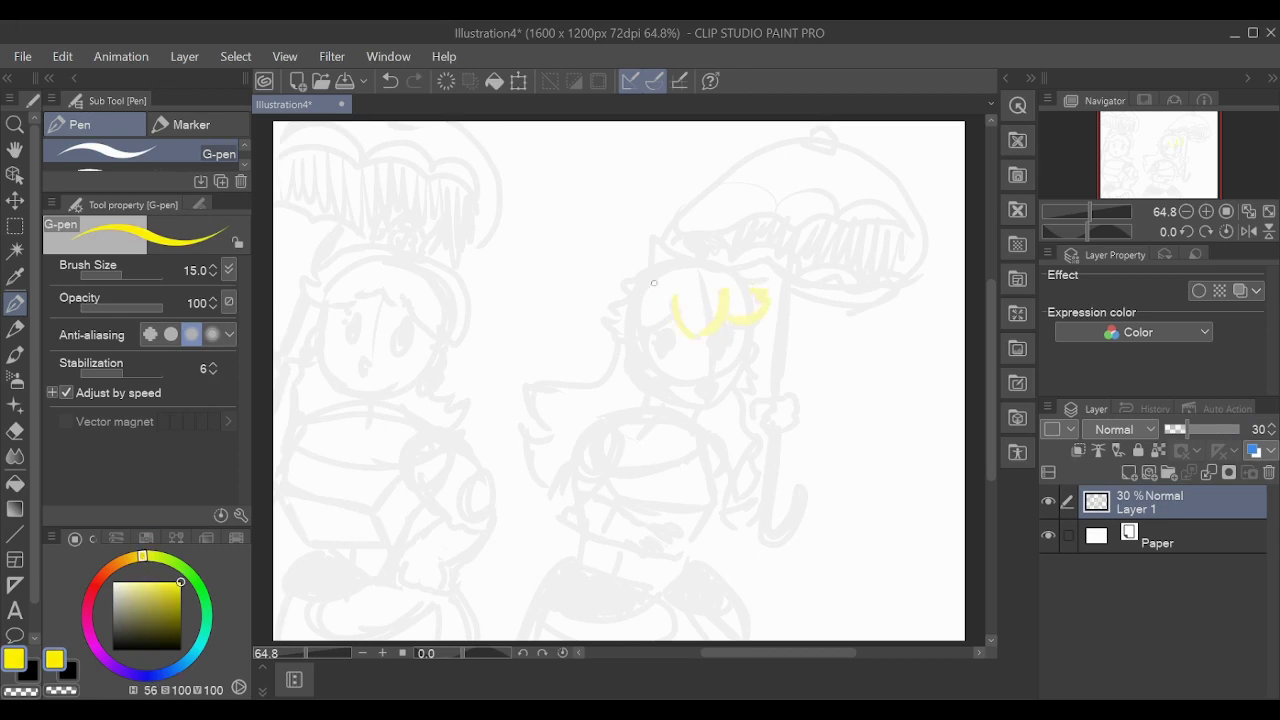
drag(619, 315, 631, 281)
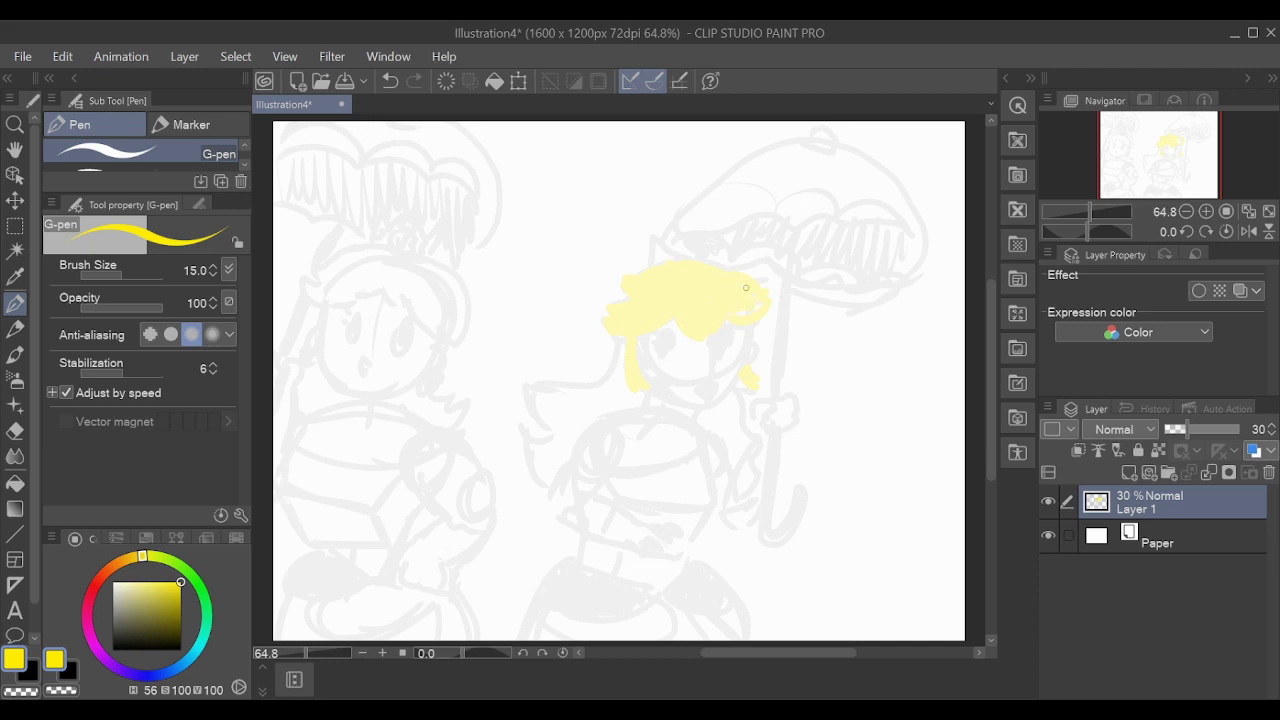
drag(720, 526, 704, 530)
mouse_move(540, 425)
mouse_down()
mouse_move(572, 394)
mouse_move(537, 467)
mouse_up()
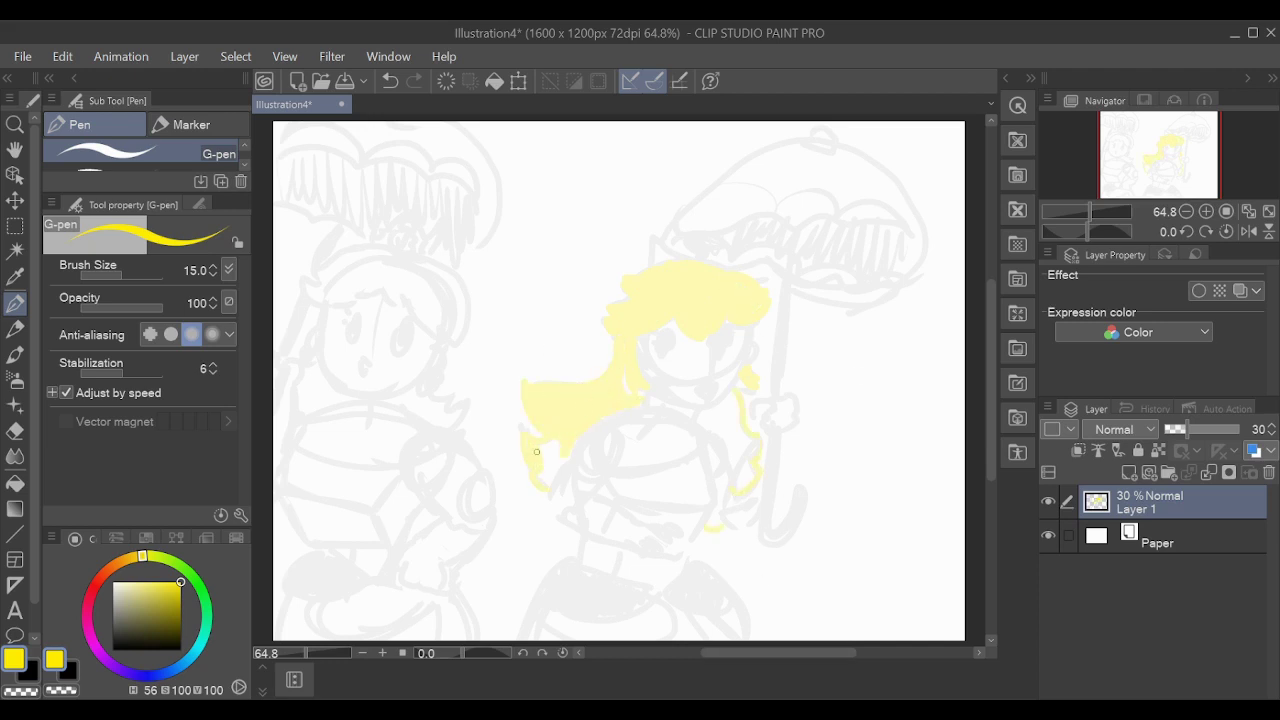
drag(704, 414, 746, 441)
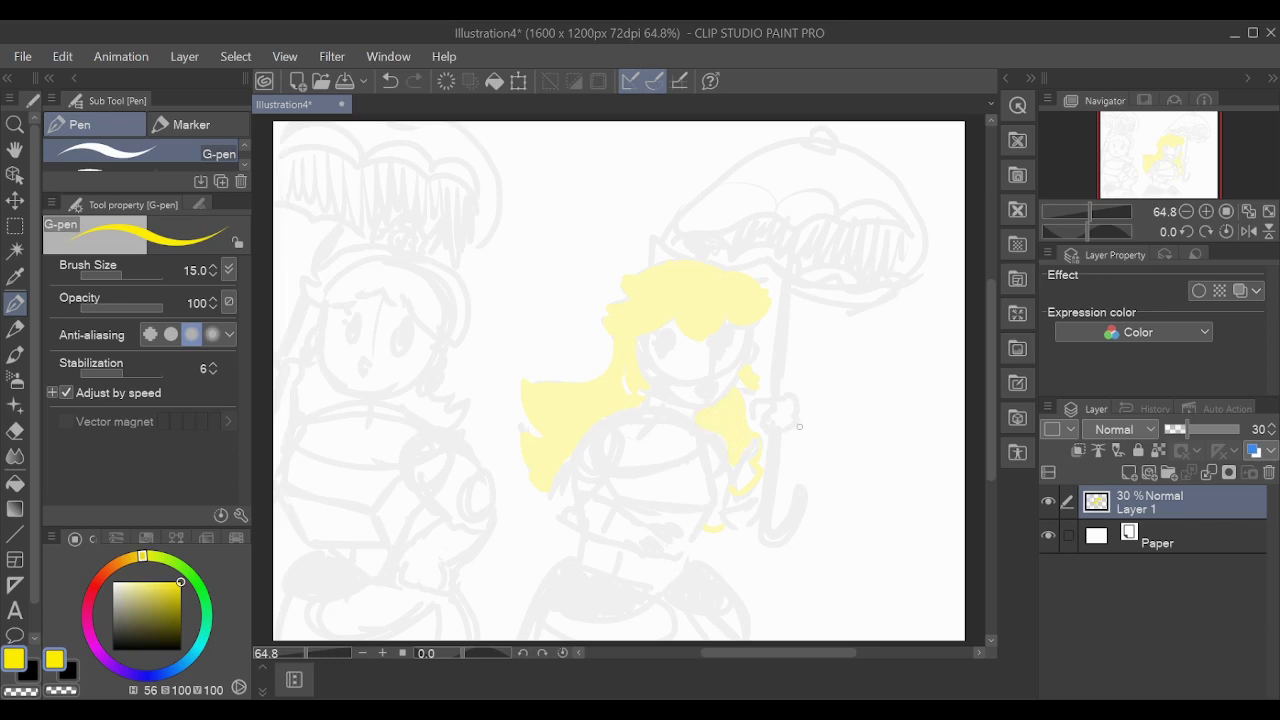
alt+click(700, 290)
drag(488, 275, 470, 410)
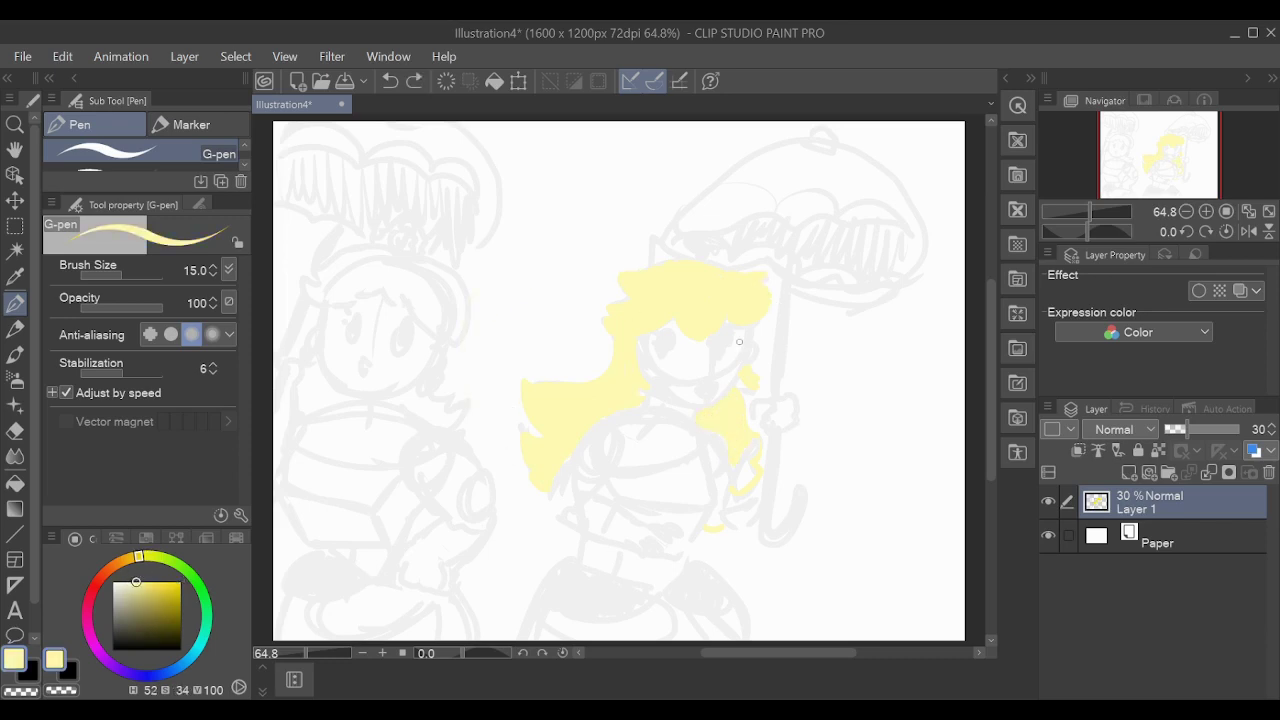
alt+click(735, 374)
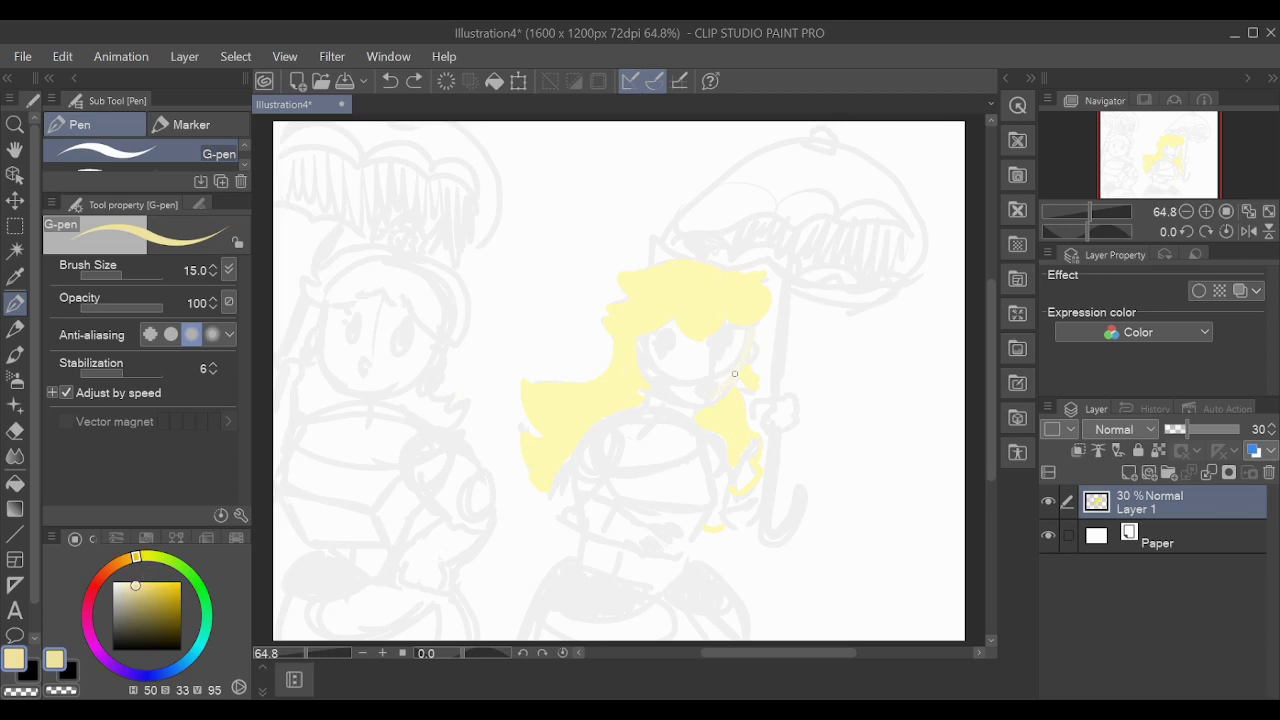
key(g)
key(ctrl+z)
key(ctrl+z)
key(ctrl+z)
key(ctrl+z)
key(ctrl+z)
key(ctrl+z)
Add a new raster layer above the sketch and outline the right figure's bangs and long flowing hair in golden yellow.
click(1130, 472)
key(p)
key(x)
mouse_move(671, 290)
mouse_down()
mouse_move(727, 290)
mouse_move(694, 262)
mouse_move(644, 264)
mouse_move(617, 345)
mouse_move(645, 398)
mouse_up()
mouse_move(617, 348)
mouse_down()
mouse_move(536, 432)
mouse_move(545, 488)
mouse_up()
drag(737, 393, 762, 438)
drag(706, 533, 723, 521)
Paint the right figure's face edge, neck and upper arms in a pale cream skin tone.
alt+click(744, 331)
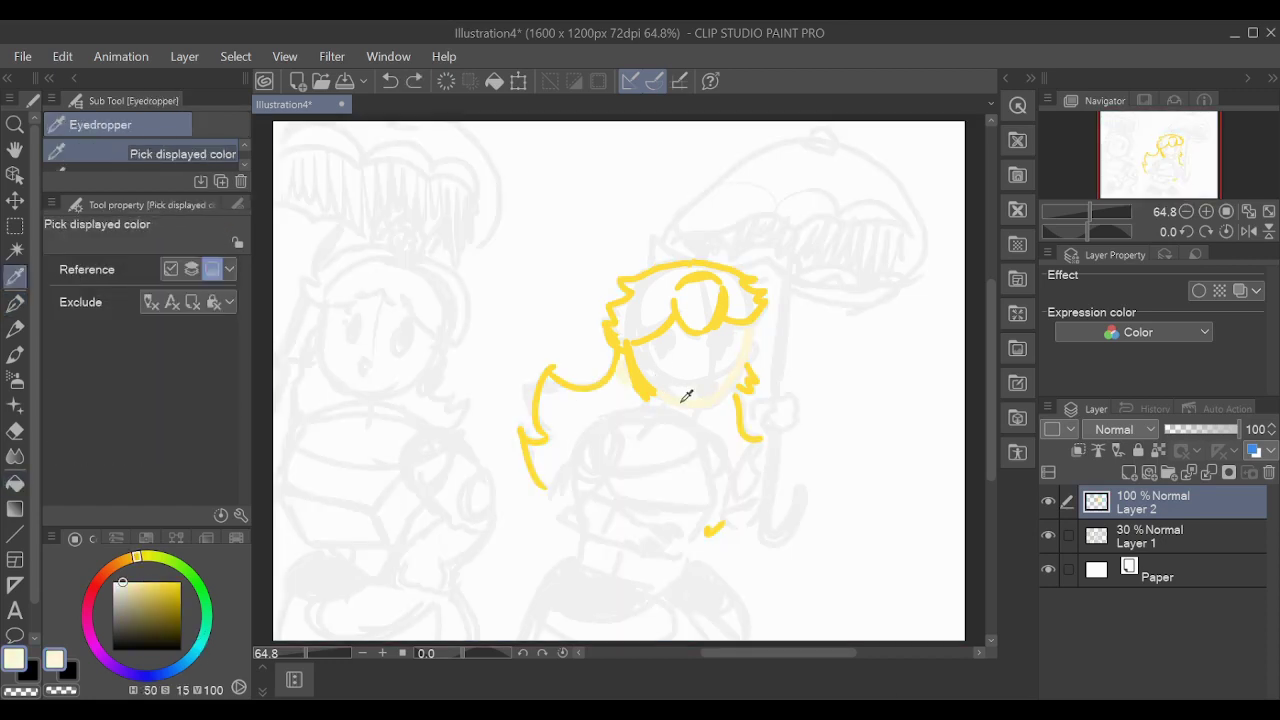
drag(624, 362, 751, 357)
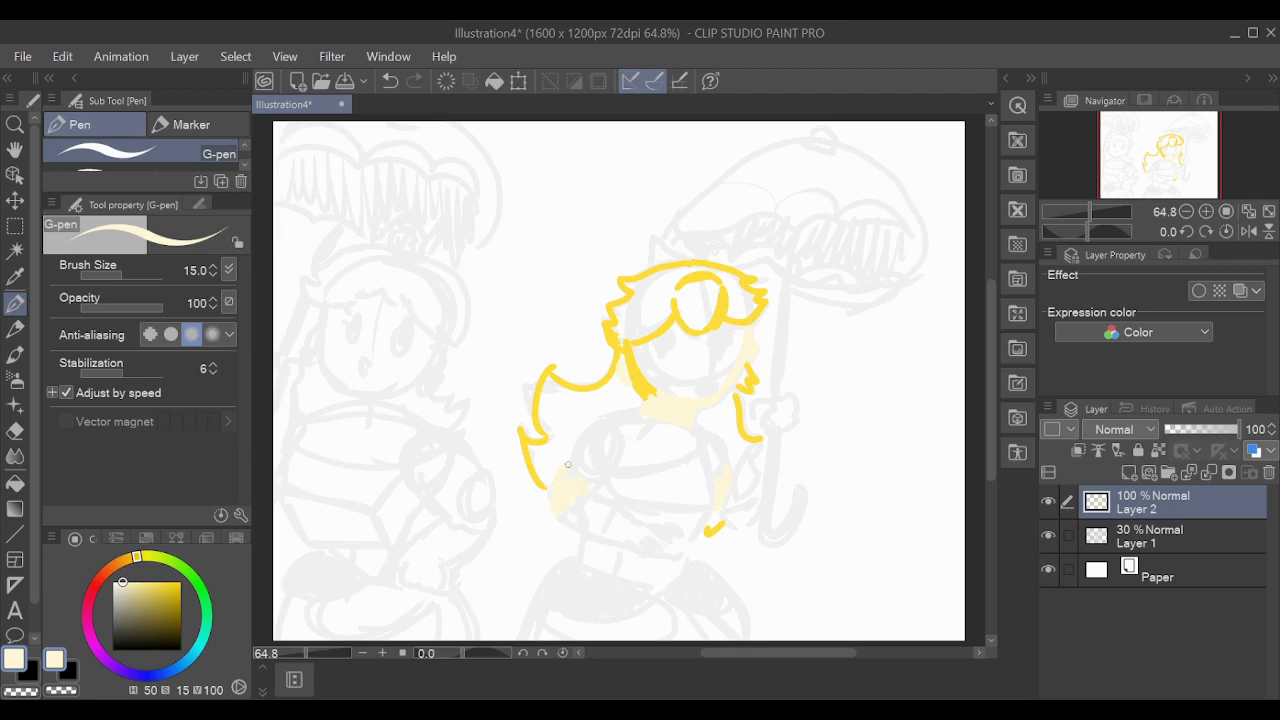
Recolor all the separate hair line segments with a brighter lemon yellow using the Fill tool.
click(91, 639)
click(146, 556)
click(157, 581)
click(15, 483)
click(690, 268)
click(745, 380)
click(530, 455)
click(748, 425)
click(715, 528)
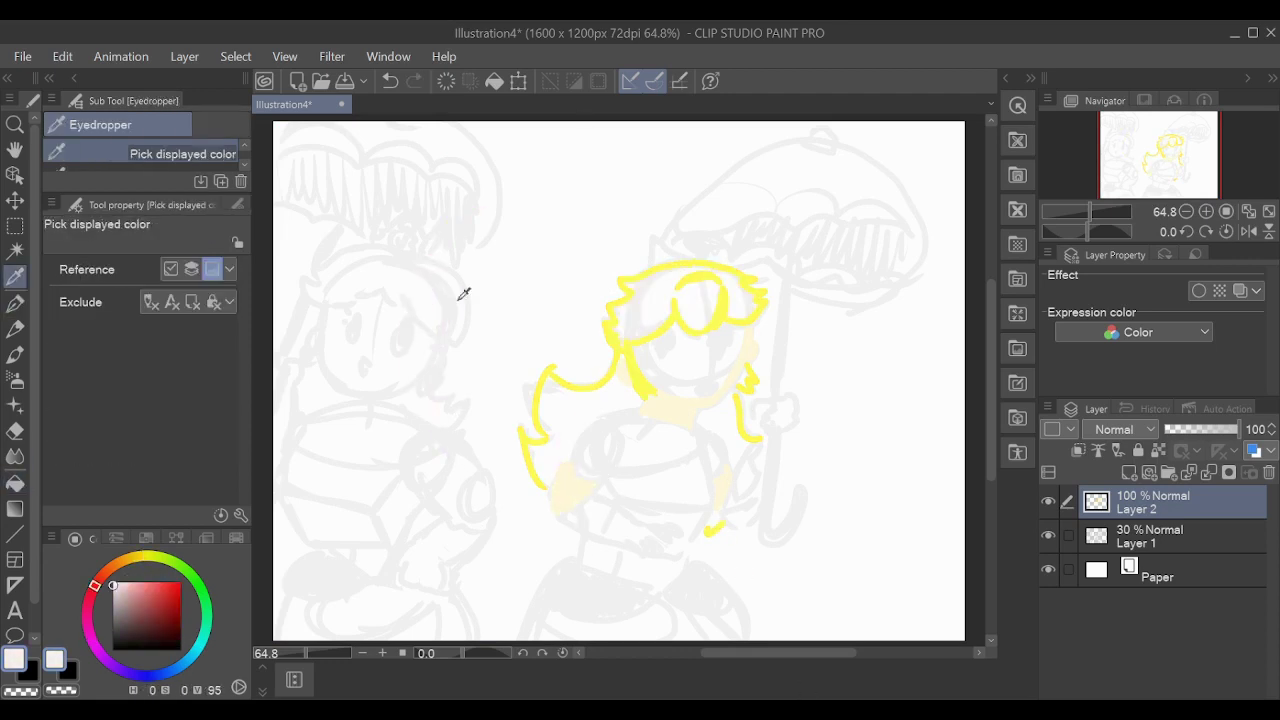
Outline the puffed sleeves, neckline and far side of the bodice in light pink with the G-pen.
key(p)
drag(460, 289, 452, 435)
key(ctrl+z)
drag(588, 418, 587, 422)
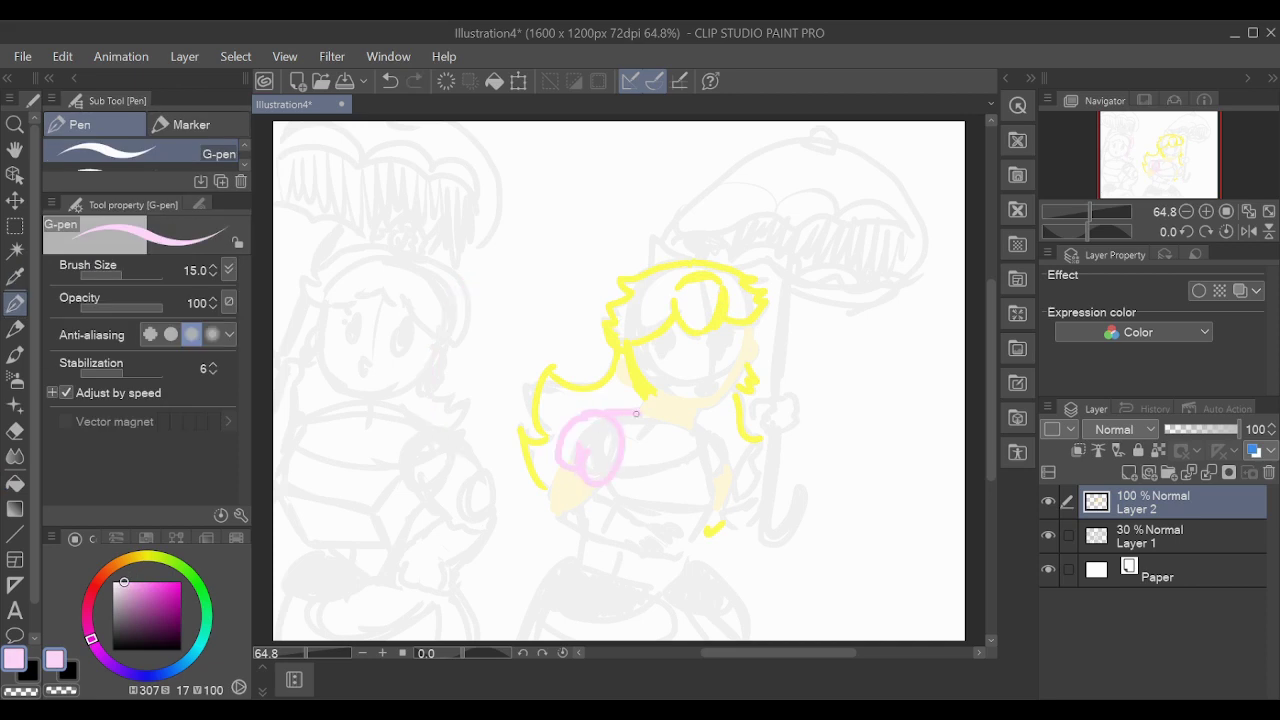
drag(707, 440, 689, 537)
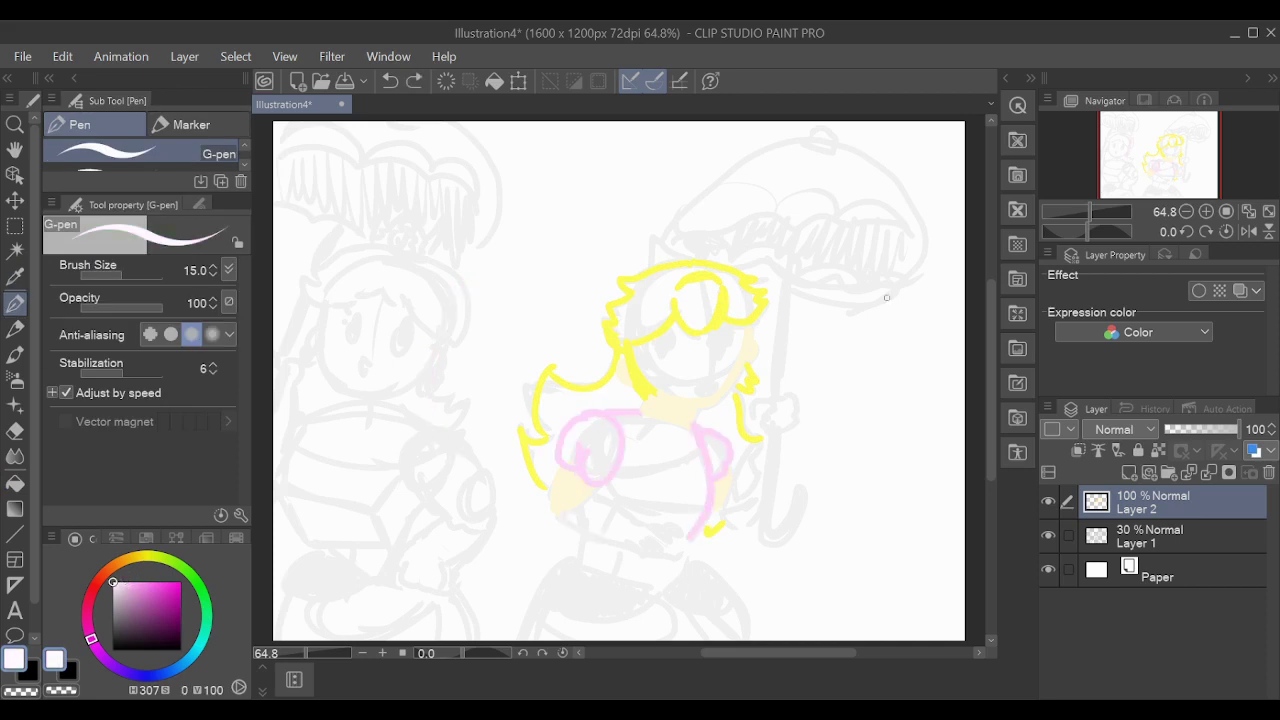
Draw a darker pink frilled collar at the neck and close the bodice outline along the waist in light pink.
alt+click(631, 404)
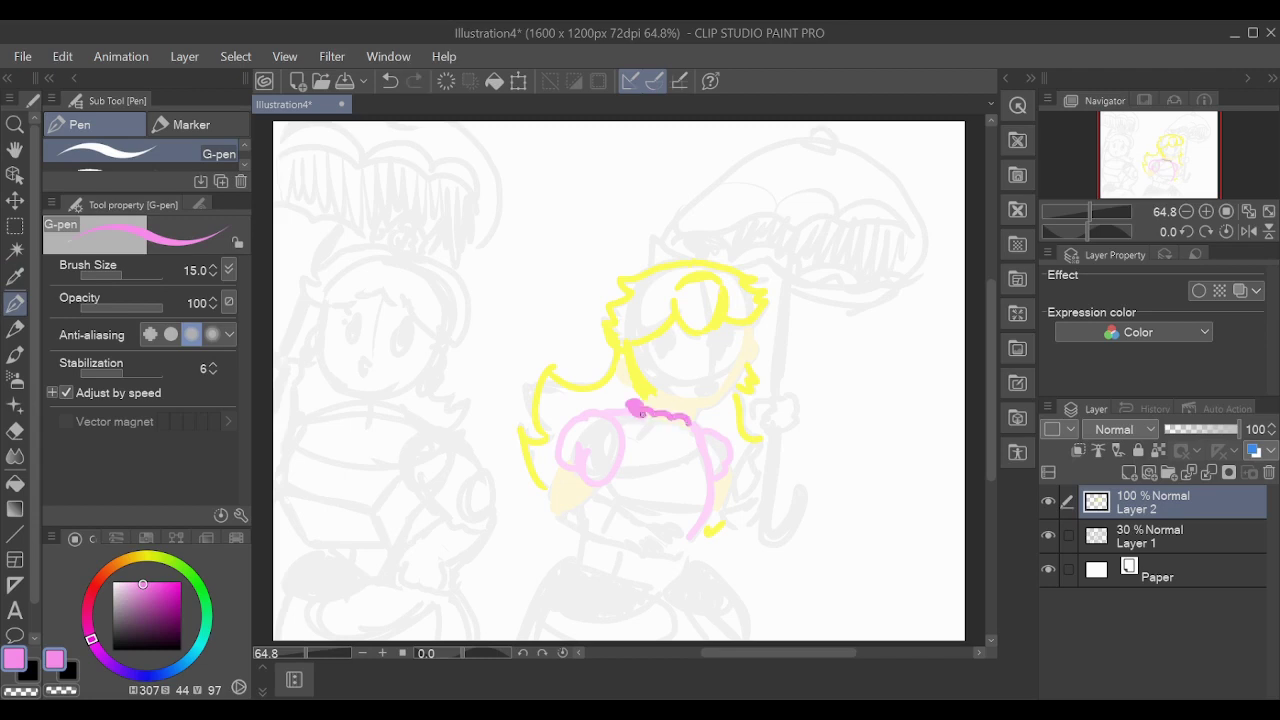
mouse_move(576, 513)
mouse_down()
mouse_move(585, 580)
mouse_move(688, 545)
mouse_up()
alt+click(575, 525)
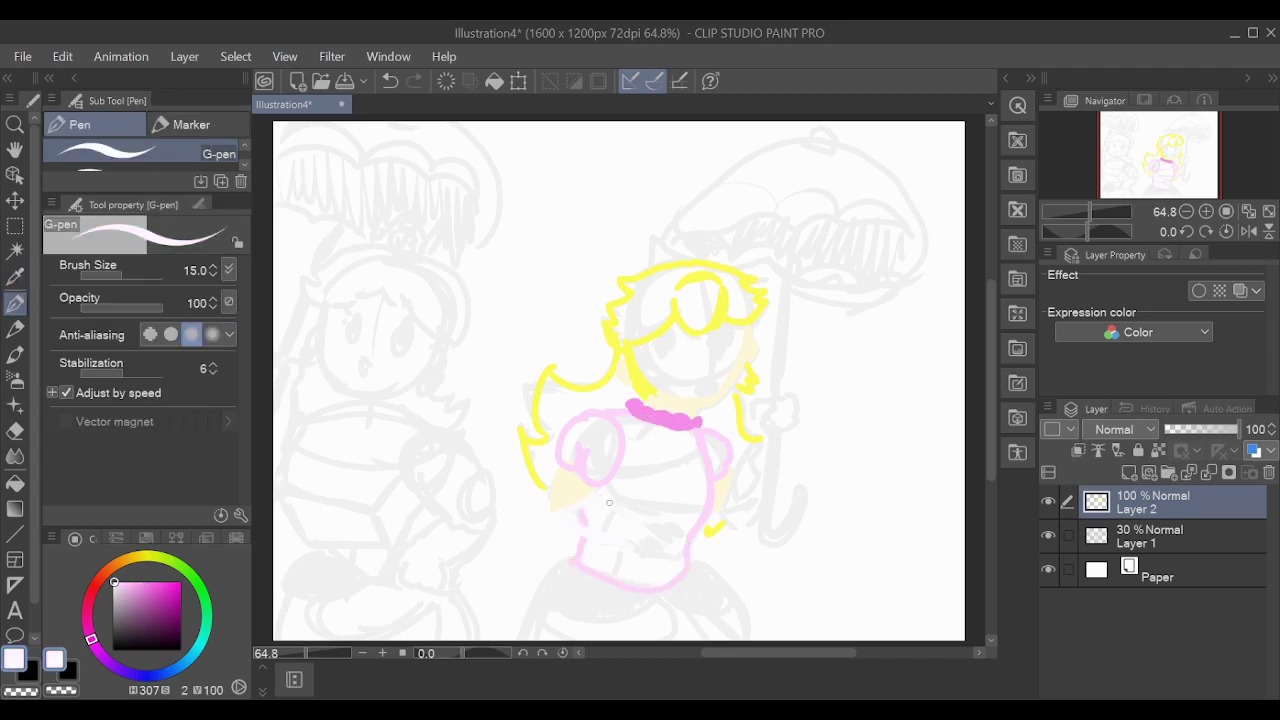
Fill the bodice and both puffed sleeves with light pink.
alt+click(660, 491)
key(g)
click(686, 509)
click(574, 461)
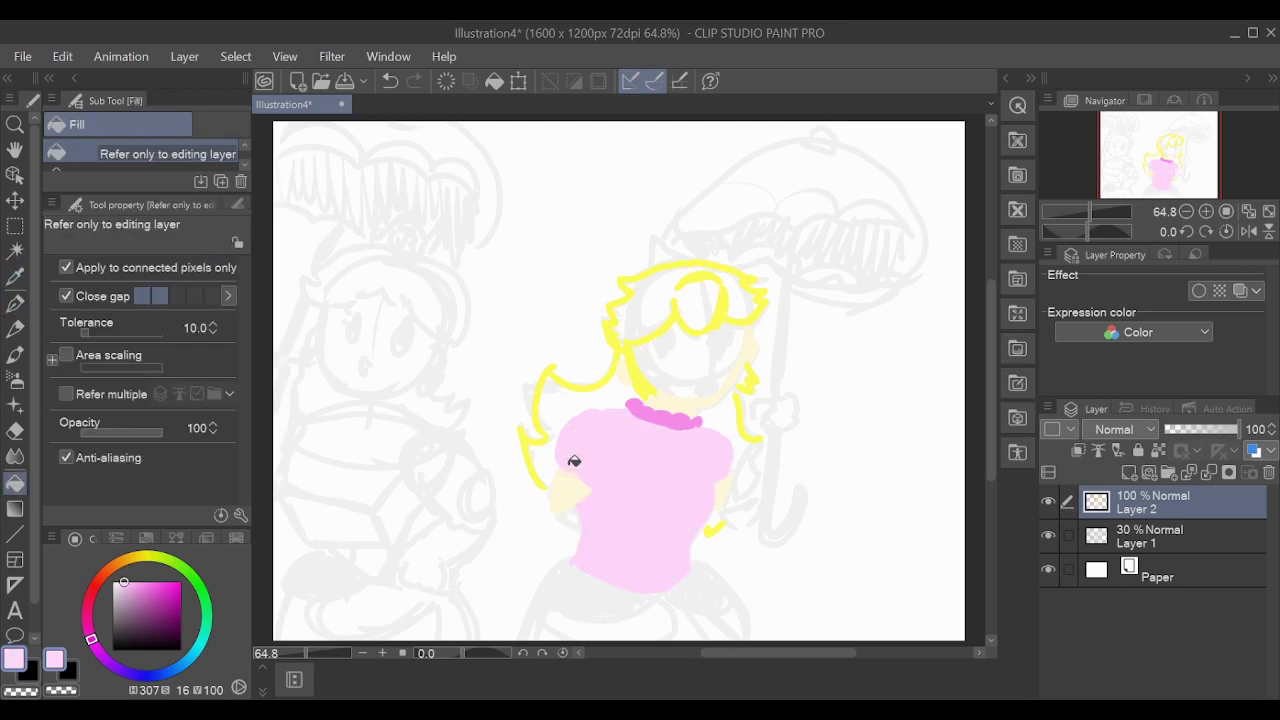
scroll(537, 420, up, 4)
scroll(550, 410, down, 3)
key(p)
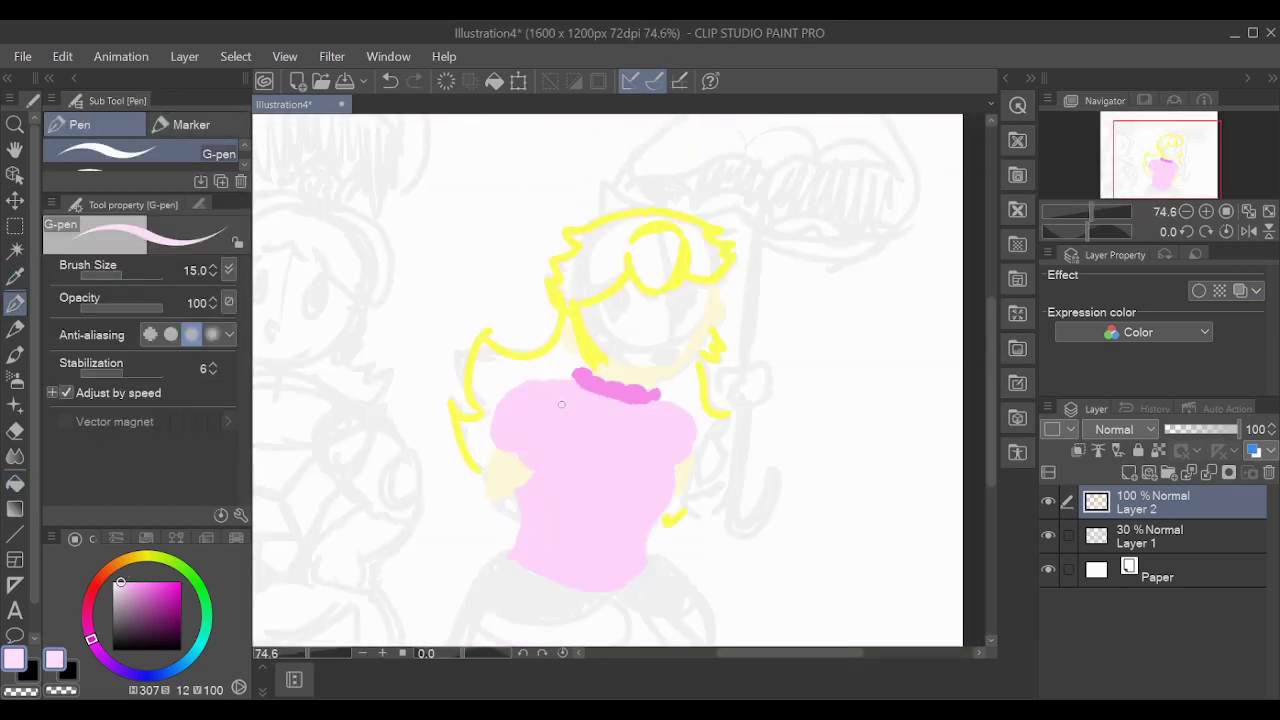
alt+click(576, 410)
drag(575, 408, 520, 466)
drag(530, 384, 494, 462)
key(ctrl+z)
key(ctrl+z)
Outline the lower edges of both puffed sleeves and the sides and hem of the bodice in a darker pink.
drag(575, 408, 545, 462)
drag(492, 440, 530, 460)
drag(662, 398, 685, 462)
mouse_move(659, 426)
mouse_down()
mouse_move(664, 514)
mouse_move(645, 563)
mouse_up()
drag(522, 486, 518, 515)
key(ctrl+z)
key(ctrl+z)
mouse_move(538, 464)
mouse_down()
mouse_move(507, 556)
mouse_move(646, 562)
mouse_up()
Draw an oval brooch on the chest with a golden yellow rim and a turquoise gem.
alt+click(715, 405)
drag(630, 445, 638, 528)
key(g)
click(628, 470)
key(p)
alt+click(626, 500)
Shade the folds beneath the brooch in darker pink and line the collar's lower edge and the top of the sleeve.
alt+click(666, 491)
drag(590, 488, 640, 534)
drag(552, 484, 594, 512)
drag(540, 455, 525, 515)
drag(570, 380, 625, 402)
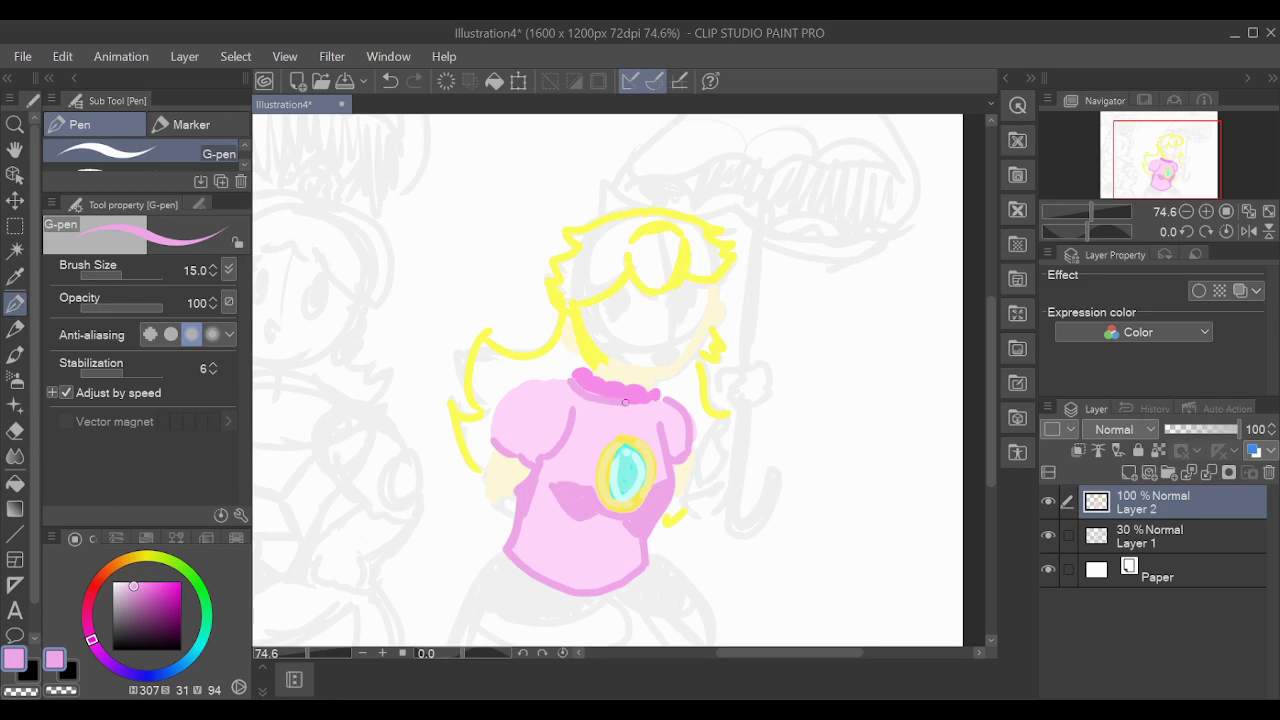
drag(503, 419, 560, 386)
Outline the dress's two rounded hip panels in a stronger pink and fill the larger panel with the same color.
click(142, 584)
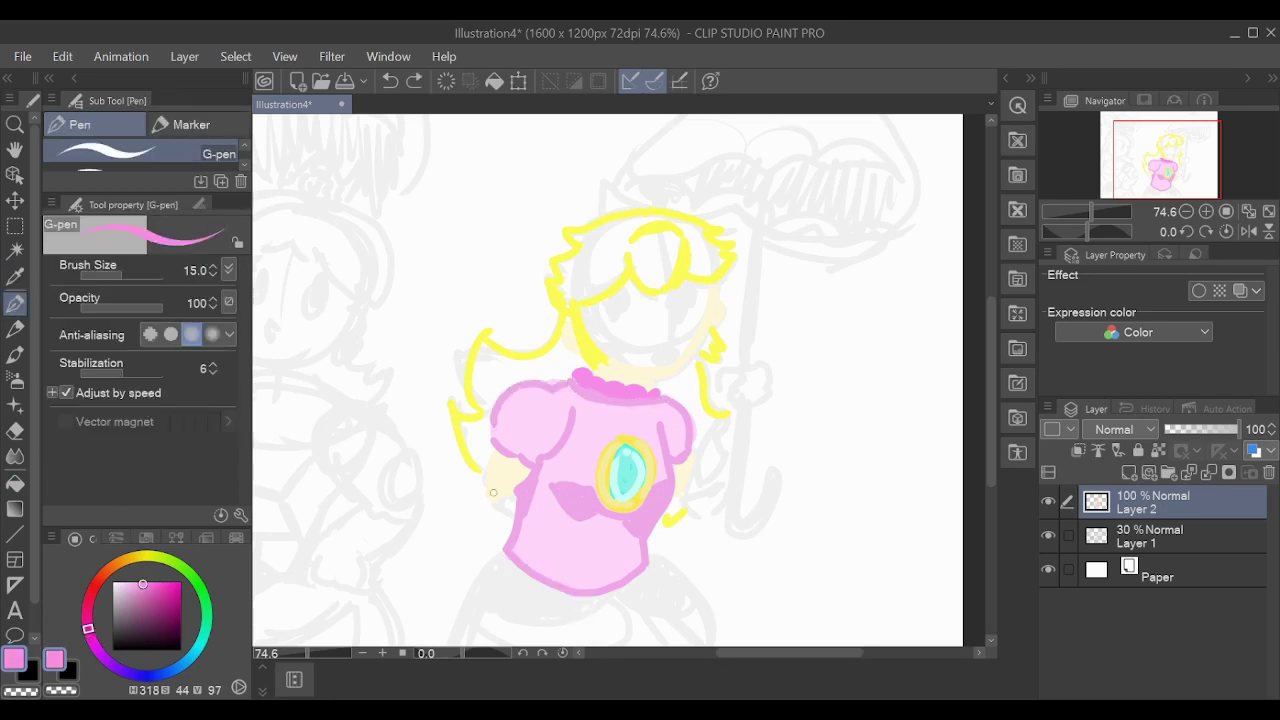
drag(503, 548, 580, 600)
key(g)
key(p)
key(ctrl+z)
mouse_move(503, 548)
mouse_down()
mouse_move(600, 602)
mouse_move(672, 572)
mouse_move(600, 632)
mouse_move(490, 548)
mouse_up()
key(g)
click(518, 580)
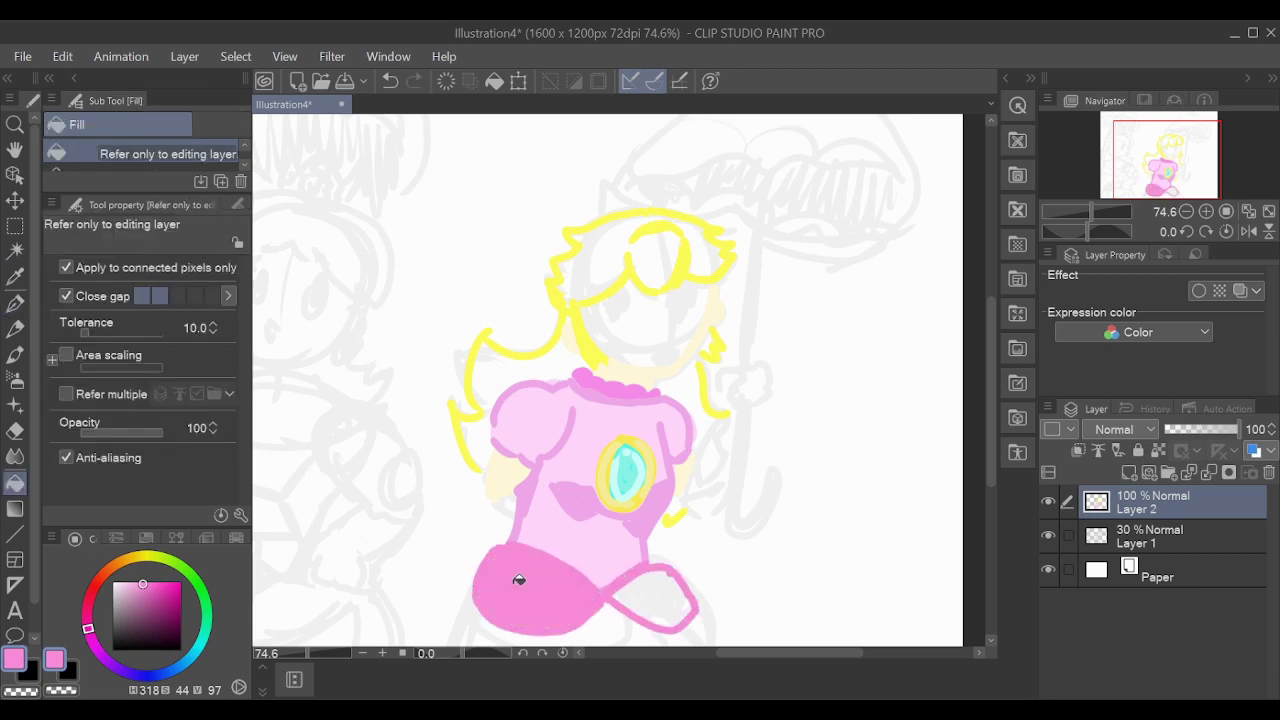
Fill the second hip panel with the strong pink and add lighter pink highlight strokes to both panels.
click(650, 600)
key(p)
alt+click(506, 602)
drag(485, 562, 497, 622)
drag(698, 606, 630, 636)
drag(690, 562, 668, 622)
drag(490, 566, 512, 624)
Outline both sides of the lower skirt in the bodice's darker pink and fill the skirt with light pink.
alt+click(560, 500)
drag(472, 584, 452, 646)
drag(700, 604, 718, 646)
key(g)
click(580, 630)
key(p)
drag(603, 304, 626, 300)
key(ctrl+z)
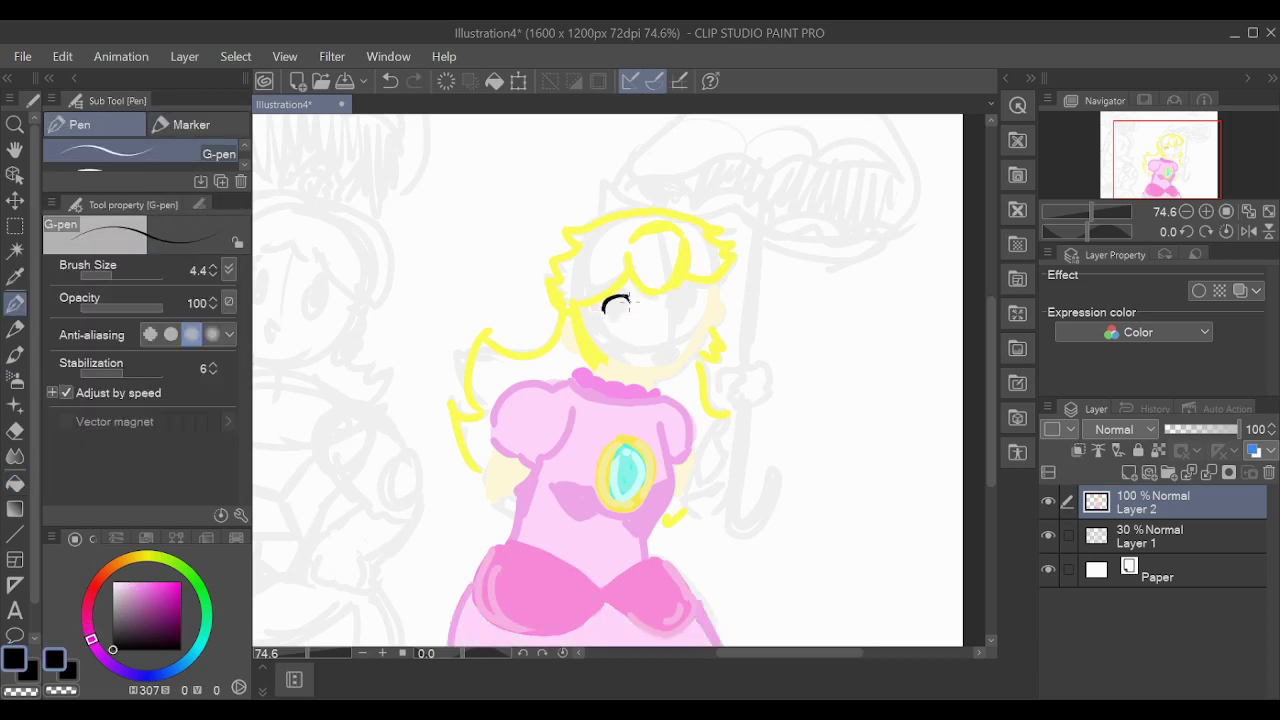
key(ctrl+z)
Draw two black arched eye outlines with lashes on the face, curving the outer corners downward.
scroll(666, 308, up, 4)
mouse_move(556, 383)
mouse_down()
mouse_move(471, 414)
mouse_move(462, 450)
mouse_up()
drag(559, 380, 580, 422)
drag(462, 448, 487, 463)
mouse_move(657, 418)
mouse_down()
mouse_move(672, 390)
mouse_move(758, 428)
mouse_up()
drag(732, 366, 752, 430)
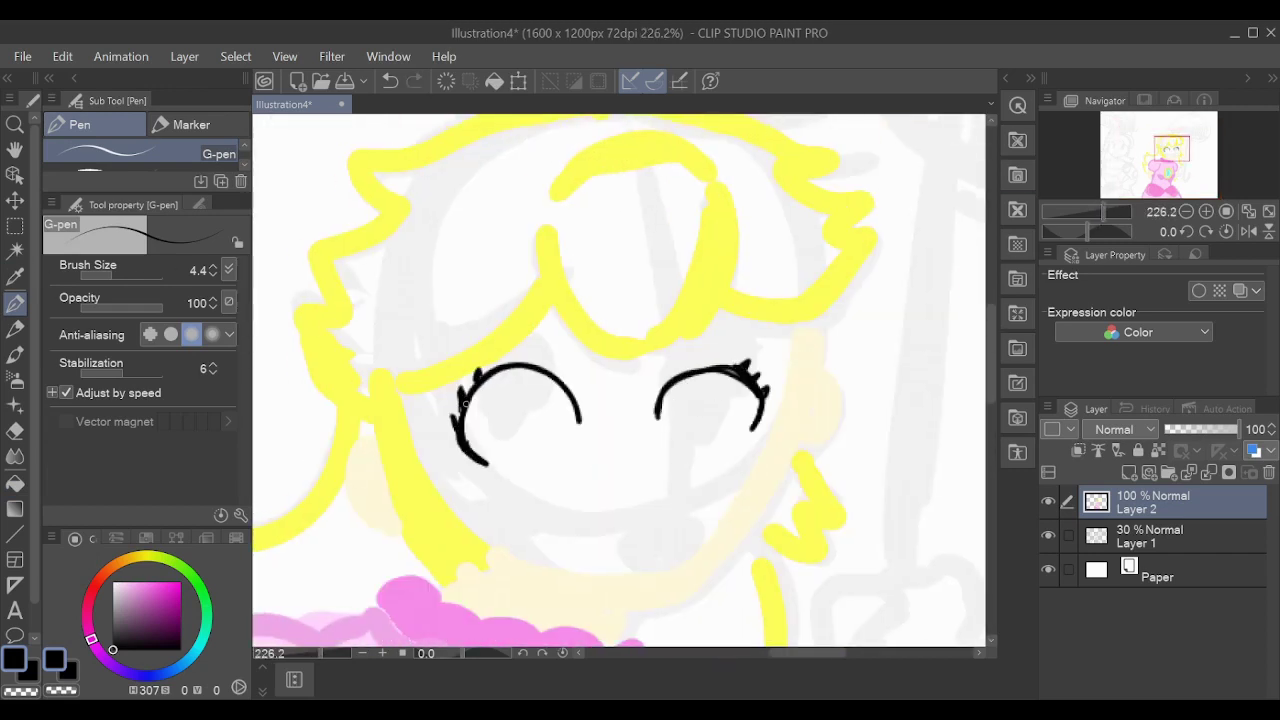
Paint bright cyan oval irises inside both eye outlines.
click(197, 648)
click(176, 583)
mouse_move(520, 395)
mouse_down()
mouse_move(524, 455)
mouse_move(490, 455)
mouse_up()
drag(700, 380, 690, 455)
scroll(690, 455, down, 5)
scroll(477, 403, up, 6)
mouse_move(455, 405)
mouse_down()
mouse_move(470, 450)
mouse_move(478, 420)
mouse_up()
scroll(476, 403, down, 3)
scroll(680, 451, up, 3)
Erase the right-hand eye and paint a dark teal pupil in the remaining eye.
key(e)
drag(680, 451, 770, 380)
key(p)
mouse_move(500, 405)
mouse_down()
mouse_move(512, 435)
mouse_move(498, 396)
mouse_up()
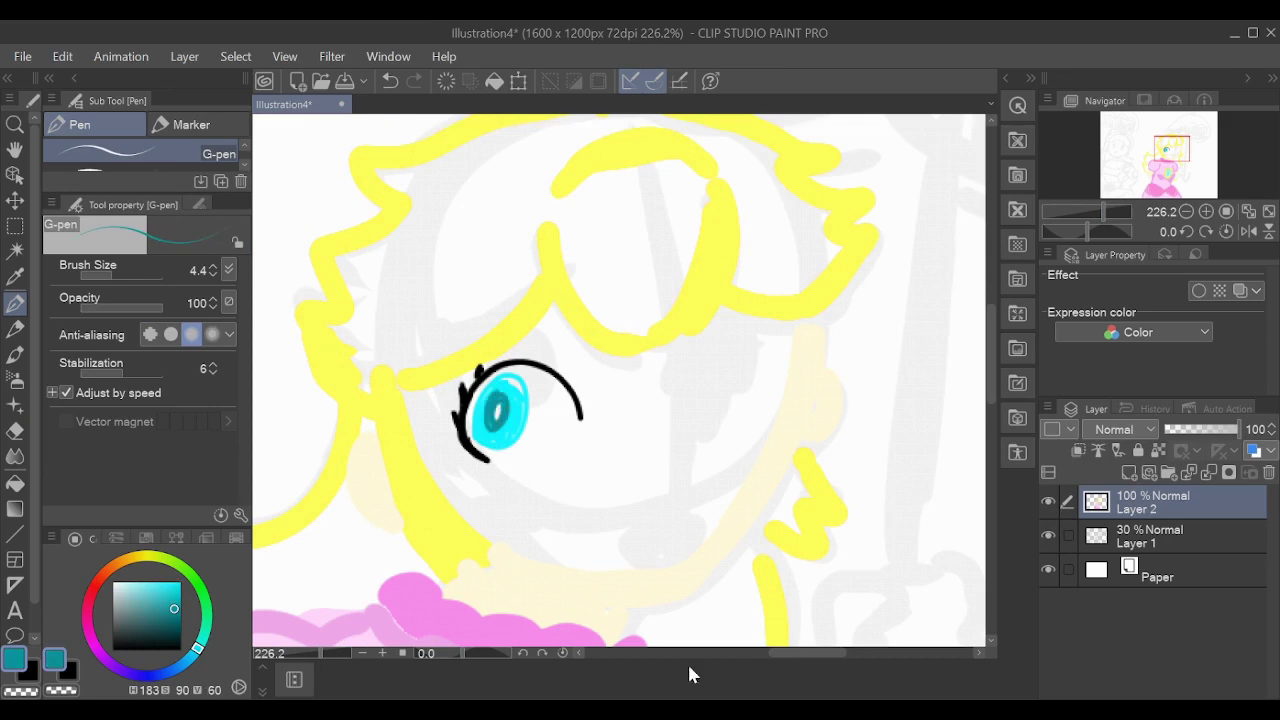
Paint a small pale pink mouth on the lower face.
click(87, 620)
click(124, 583)
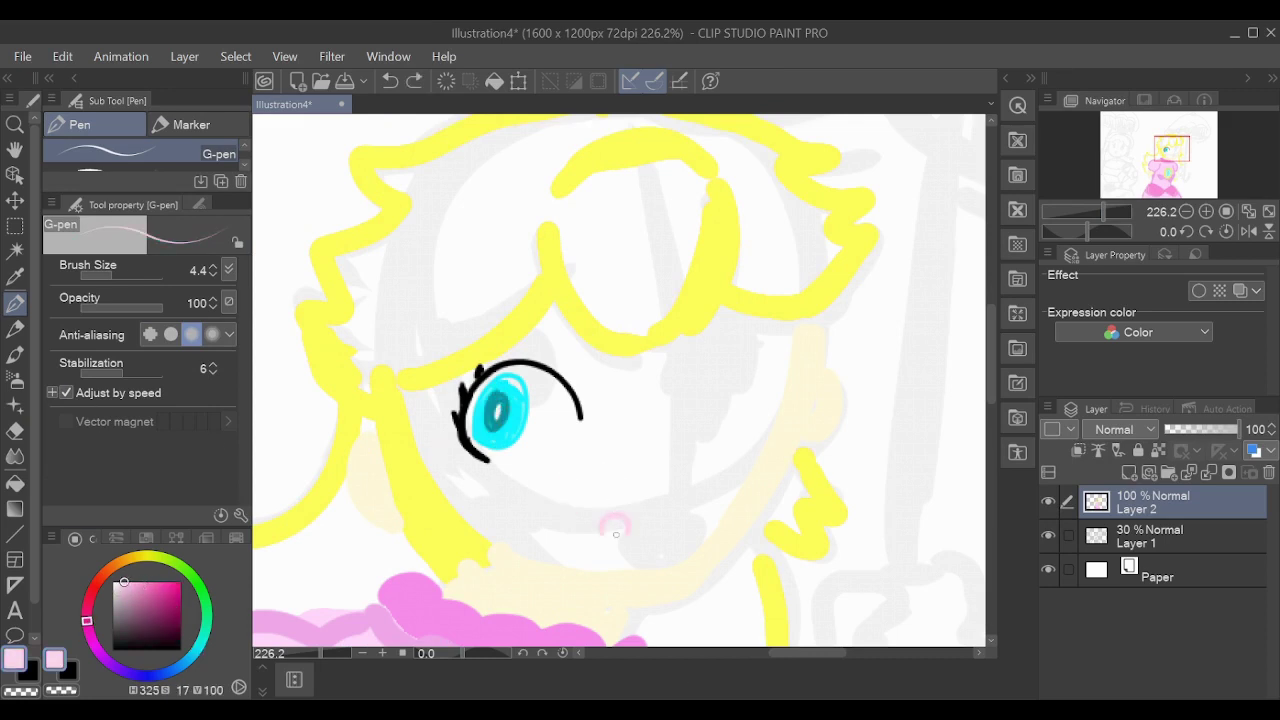
scroll(658, 521, down, 3)
scroll(571, 486, up, 3)
Thicken the remaining eye's black upper lid, outer edge and lower corner.
click(115, 650)
scroll(560, 400, up, 5)
drag(485, 400, 580, 450)
drag(470, 420, 568, 435)
drag(462, 466, 490, 498)
scroll(620, 470, down, 2)
Fill the face with the pale cream skin tone.
alt+click(648, 484)
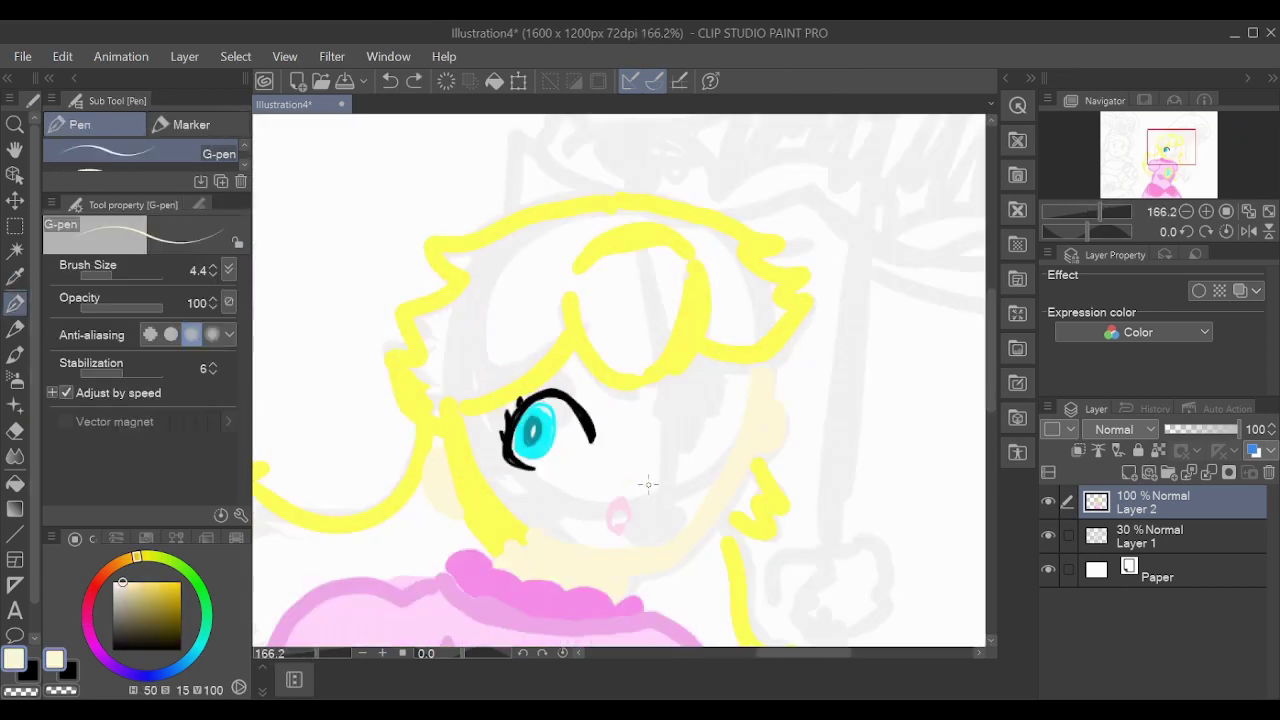
key(g)
click(783, 429)
Retouch the black lash line and color of the remaining eye.
key(p)
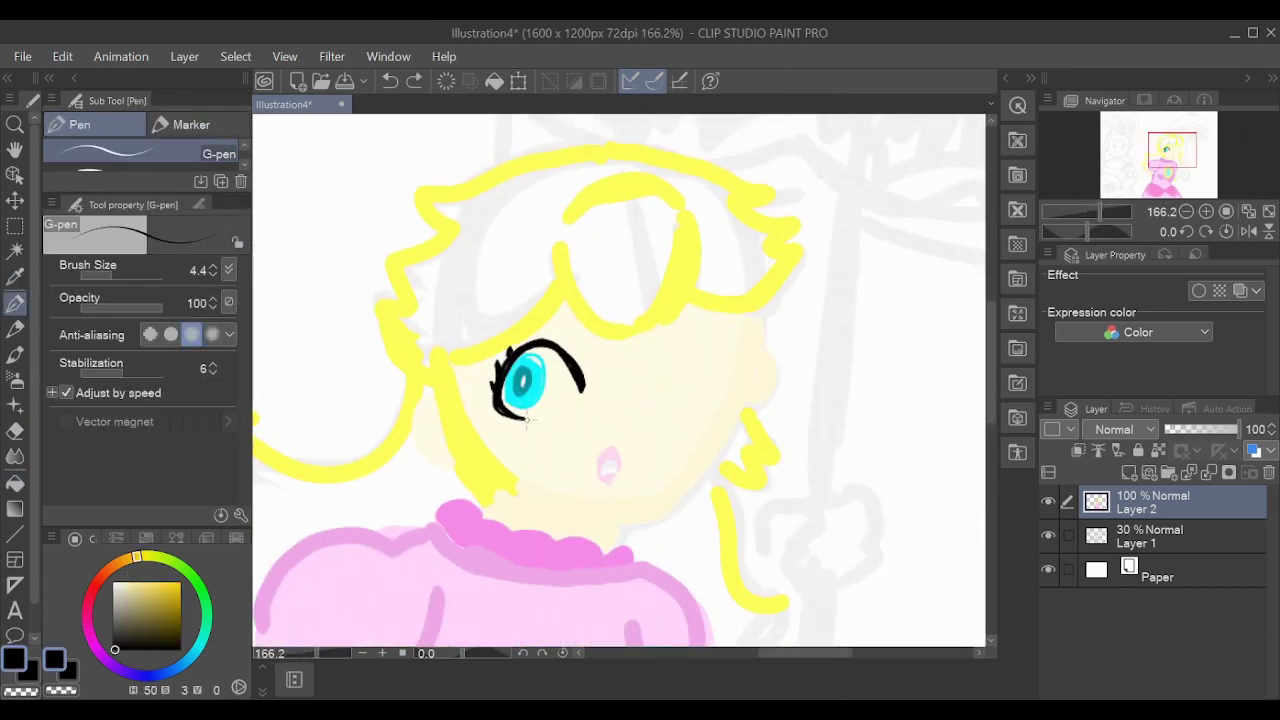
scroll(580, 420, up, 6)
mouse_move(590, 215)
mouse_down()
mouse_move(480, 300)
mouse_move(408, 316)
mouse_up()
scroll(408, 316, down, 4)
scroll(600, 330, up, 3)
alt+click(470, 398)
mouse_move(470, 398)
mouse_down()
mouse_move(624, 320)
mouse_move(491, 394)
mouse_up()
key(g)
key(ctrl+z)
Enlarge the pen and paint over the remaining eye with the cream skin tone.
alt+click(917, 471)
key(p)
scroll(491, 394, down, 4)
scroll(590, 340, up, 1)
key(bracketright)
key(bracketright)
key(bracketright)
key(bracketright)
drag(575, 365, 601, 333)
Try drawing simple, narrow black eyes on the face with the G-pen at size 8.
scroll(601, 333, up, 1)
key(p)
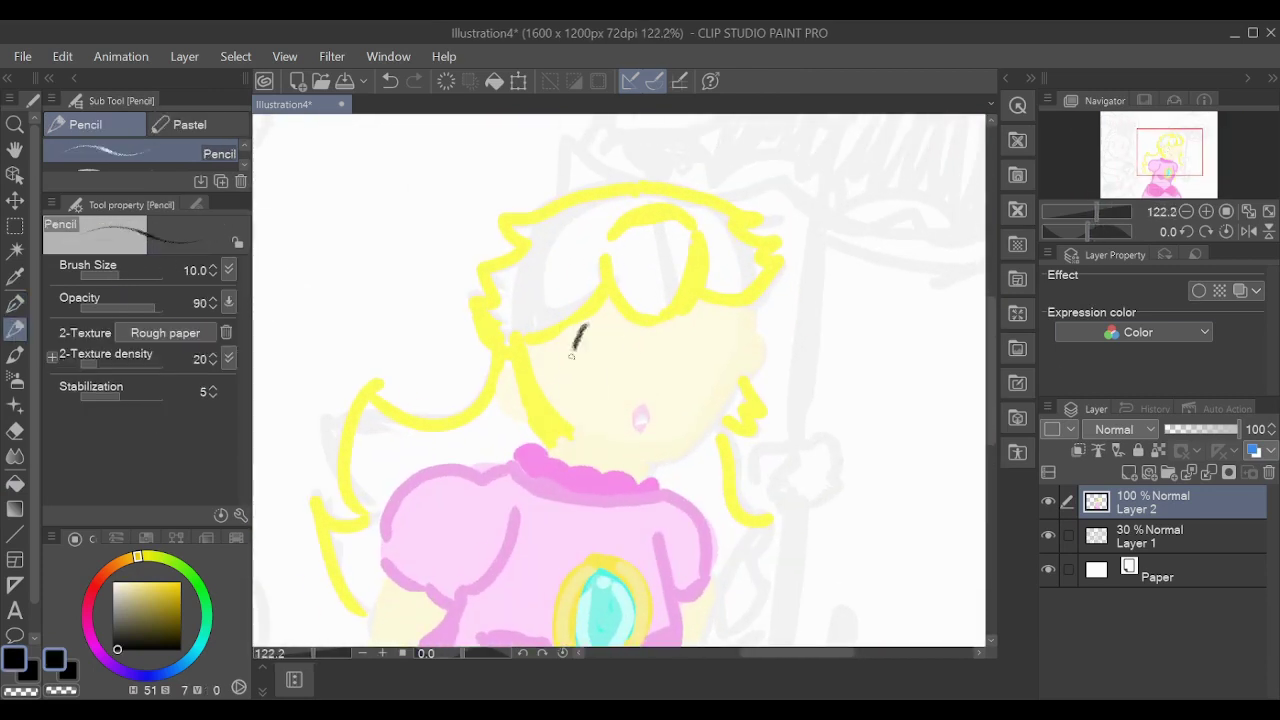
key(p)
drag(590, 328, 584, 397)
drag(678, 330, 665, 398)
drag(578, 345, 582, 380)
drag(672, 345, 675, 343)
key(ctrl+z)
key(ctrl+z)
key(ctrl+y)
key(ctrl+y)
Undo the black eye strokes on the face.
drag(1097, 212, 1085, 212)
key(ctrl+z)
key(ctrl+z)
key(ctrl+z)
key(ctrl+z)
key(ctrl+y)
key(ctrl+y)
key(ctrl+y)
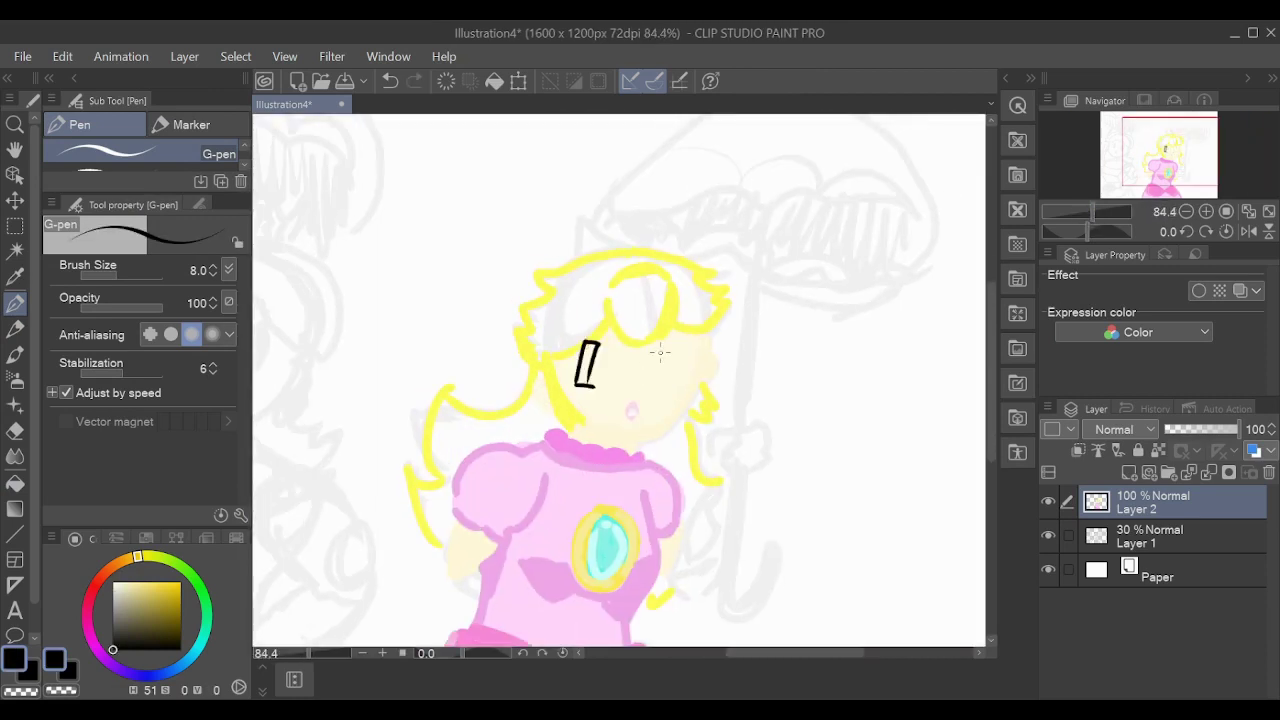
mouse_move(1170, 157)
mouse_down()
mouse_move(1157, 160)
mouse_move(1168, 158)
mouse_up()
key(ctrl+z)
key(ctrl+z)
key(ctrl+z)
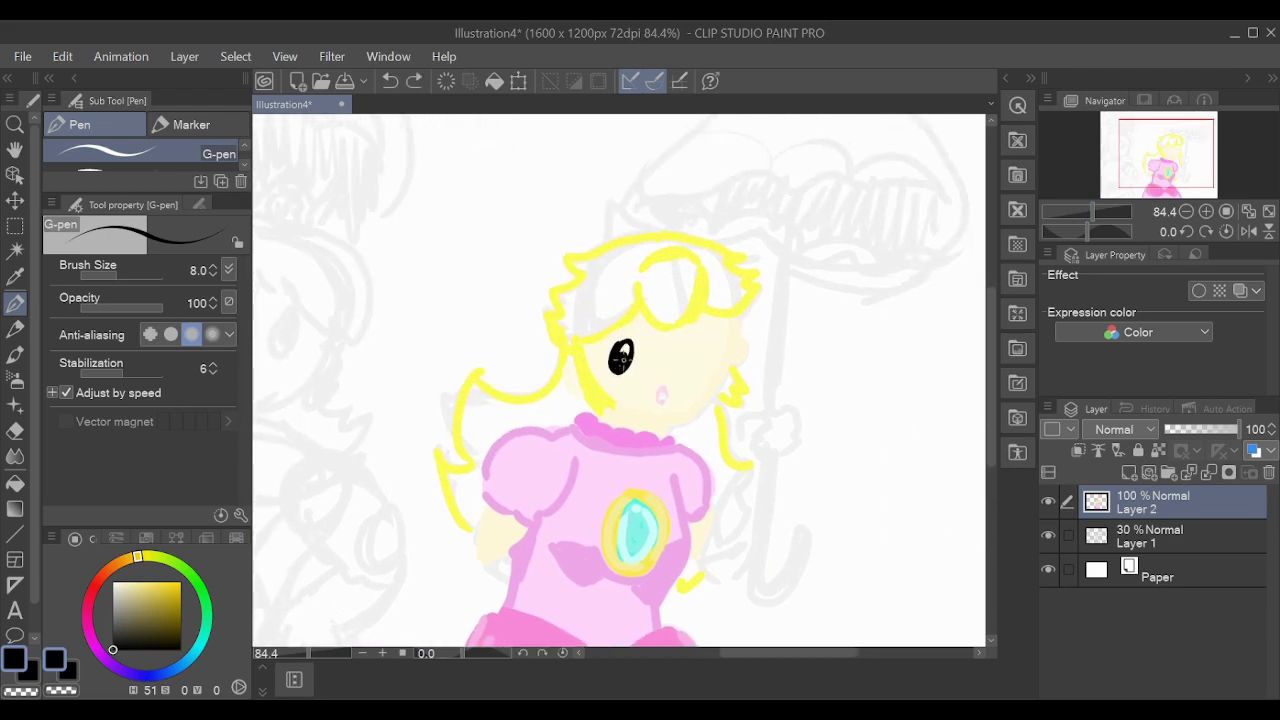
key(ctrl+z)
key(ctrl+z)
Draw two outlined eyes in the turquoise sampled from the brooch's gem.
alt+click(636, 530)
drag(626, 339, 616, 350)
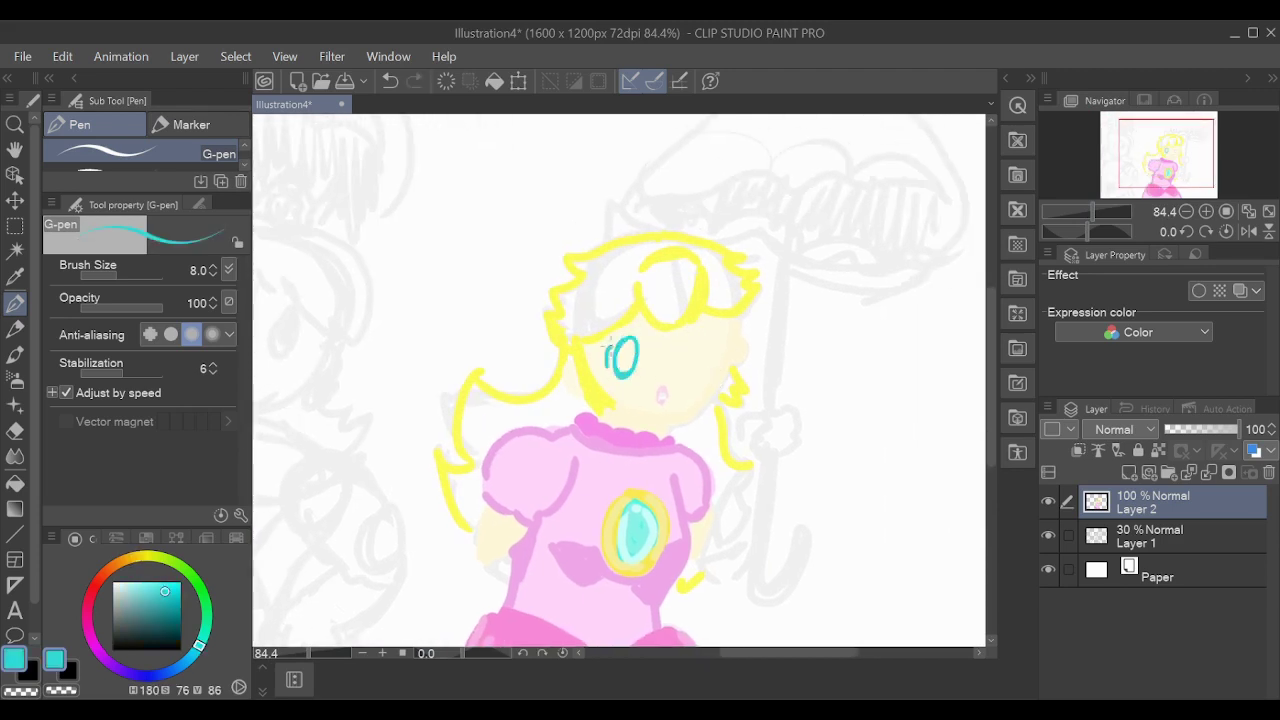
drag(690, 336, 697, 343)
key(ctrl+z)
key(ctrl+z)
drag(611, 370, 643, 357)
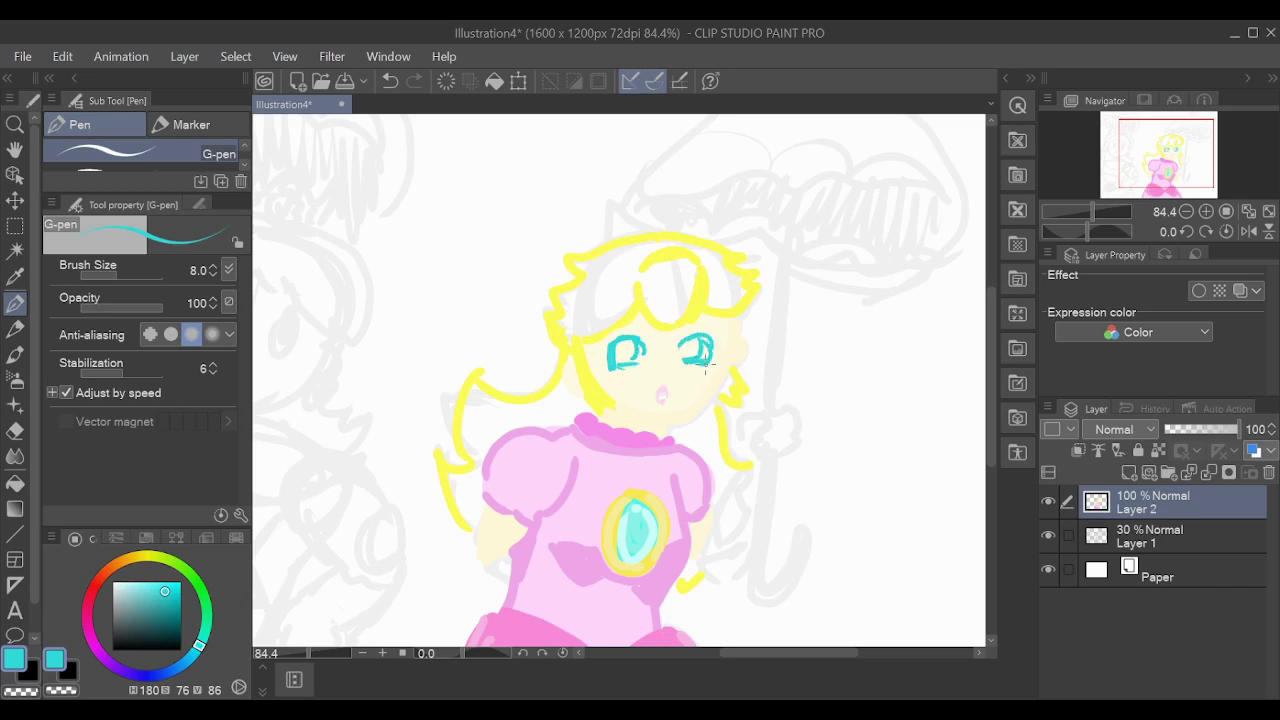
Paint the raised arm's elbow in cream and outline its long glove and fist in grey.
alt+click(710, 488)
key(ctrl+z)
alt+click(716, 517)
mouse_move(745, 574)
mouse_down()
mouse_move(761, 488)
mouse_move(699, 578)
mouse_up()
alt+click(752, 491)
mouse_move(766, 482)
mouse_down()
mouse_move(718, 580)
mouse_move(735, 565)
mouse_up()
alt+click(711, 577)
key(g)
scroll(1109, 199, up, 5)
scroll(1096, 210, down, 5)
Paint over both turquoise eyes with the cream skin tone.
alt+click(637, 290)
key(p)
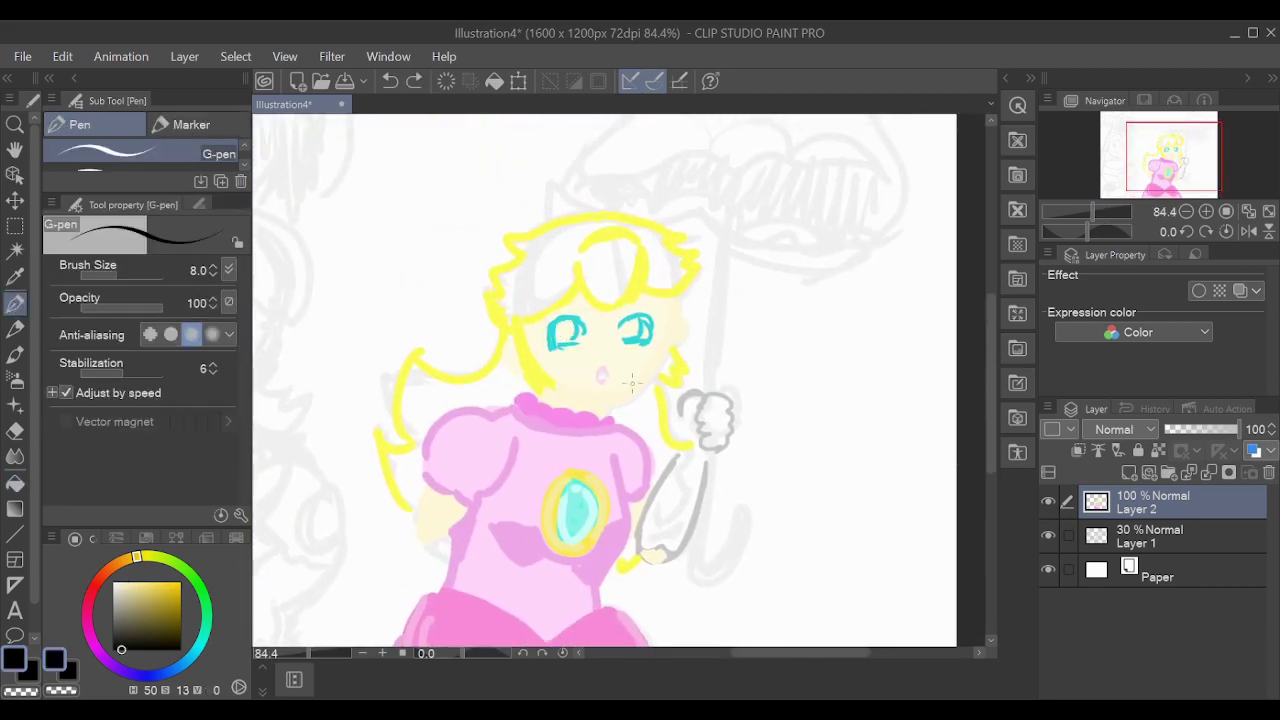
drag(730, 360, 780, 345)
alt+click(610, 302)
mouse_move(600, 305)
mouse_down()
mouse_move(632, 334)
mouse_move(704, 316)
mouse_up()
Draw two small, simple L-shaped black eyes on the face.
key(p)
key(p)
mouse_move(591, 323)
mouse_down()
mouse_move(636, 340)
mouse_move(596, 334)
mouse_up()
key(ctrl+z)
key(ctrl+z)
drag(661, 313, 661, 330)
Outline the other arm's glove in grey, with the forearm and fingers lying across the waist.
drag(1150, 165, 1148, 174)
alt+click(488, 488)
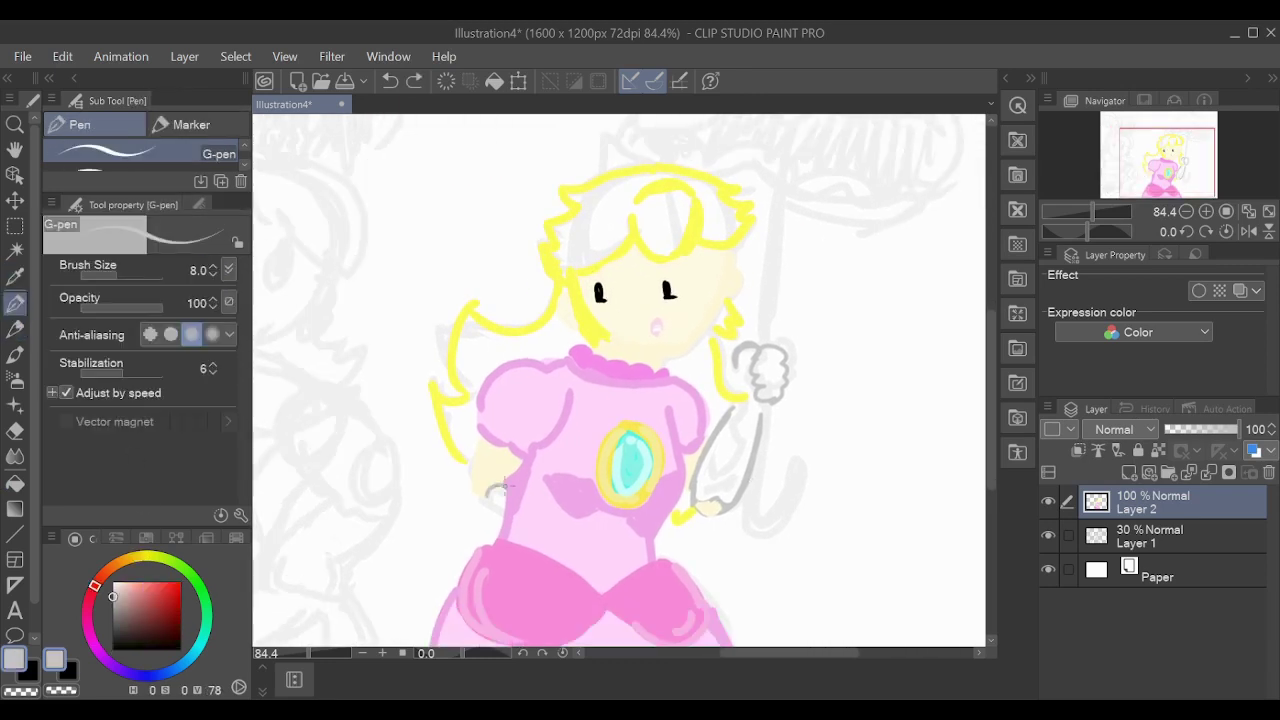
drag(518, 476, 601, 527)
mouse_move(497, 513)
mouse_down()
mouse_move(605, 560)
mouse_move(615, 538)
mouse_up()
key(ctrl+z)
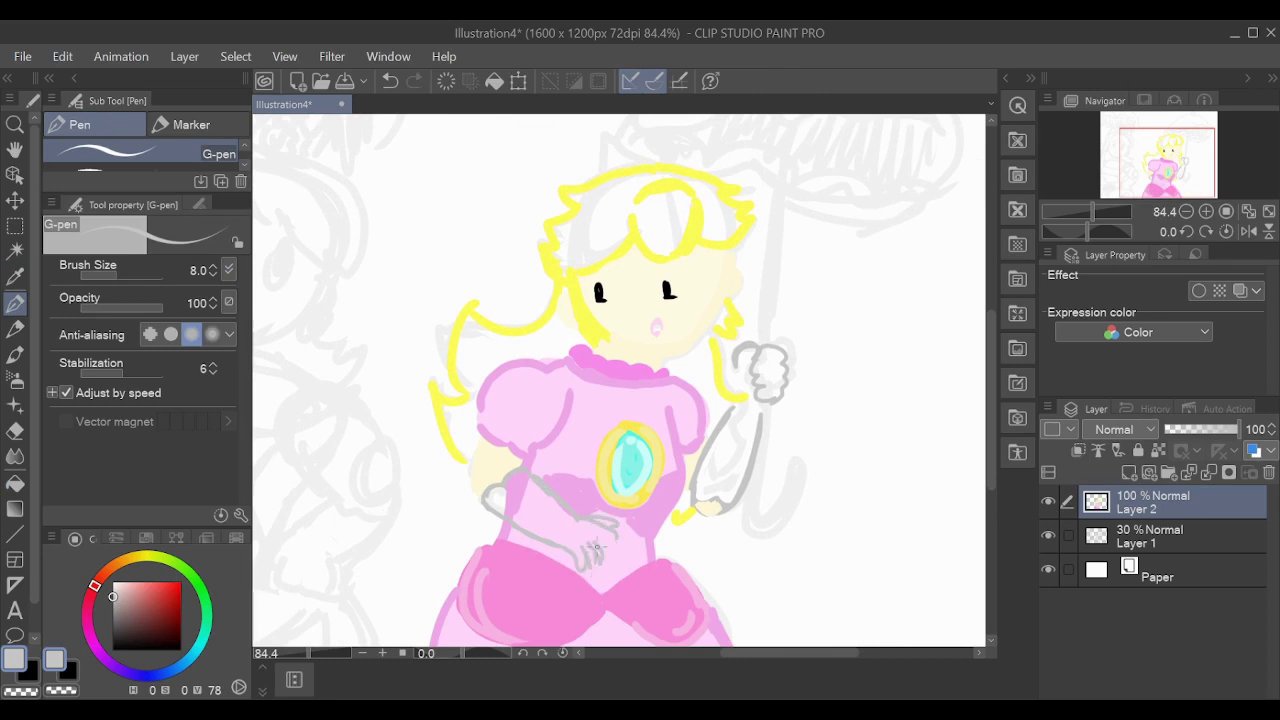
Fill the glove lying across the waist with white.
key(g)
key(p)
key(g)
click(548, 505)
Close the raised glove's grey outline at the fist and forearm and fill the glove with white.
key(i)
click(762, 450)
key(p)
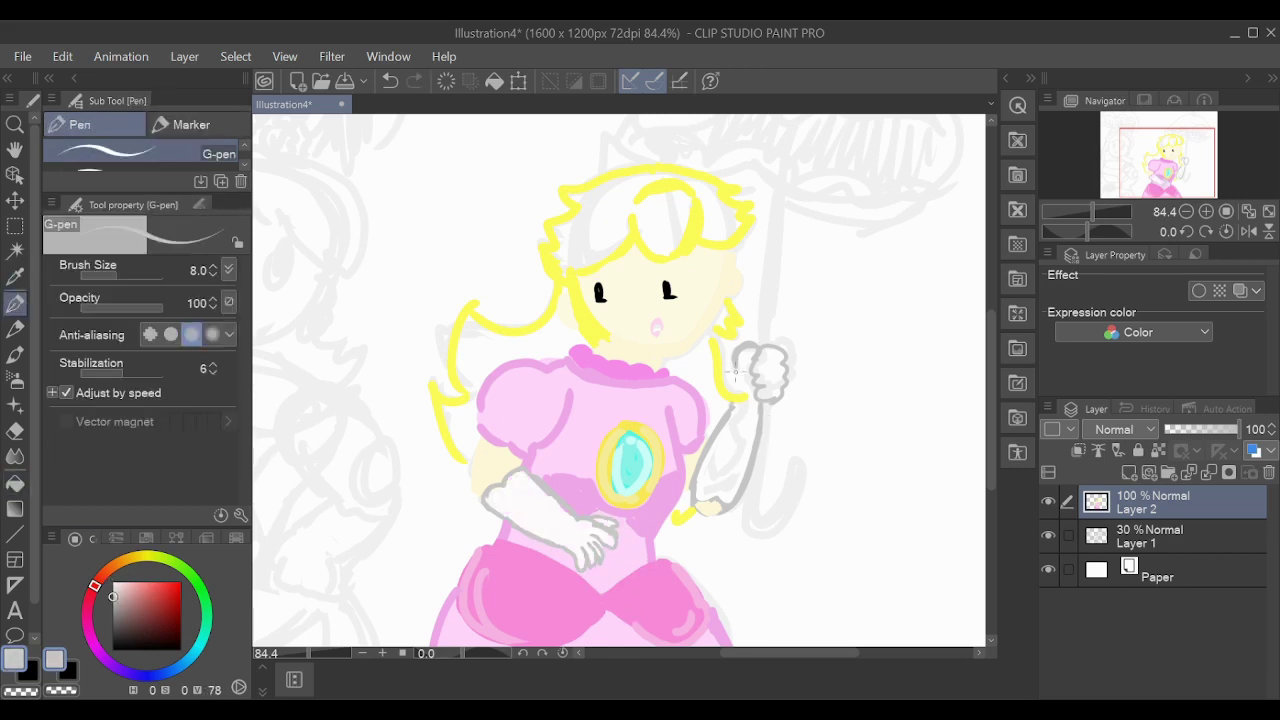
key(ctrl+z)
key(g)
key(p)
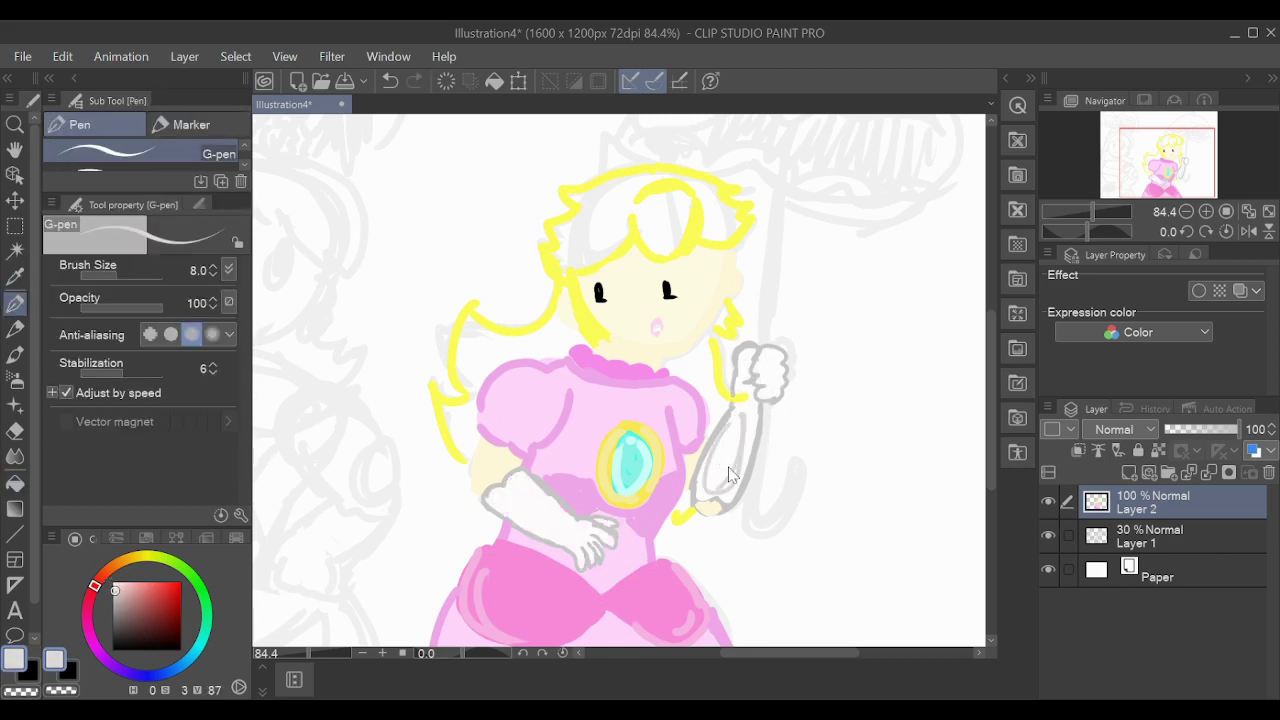
drag(704, 472, 748, 416)
key(ctrl+z)
Shade the edges of the bare upper arm, neck and face in a slightly peachier skin tone.
alt+click(482, 455)
drag(396, 388, 403, 493)
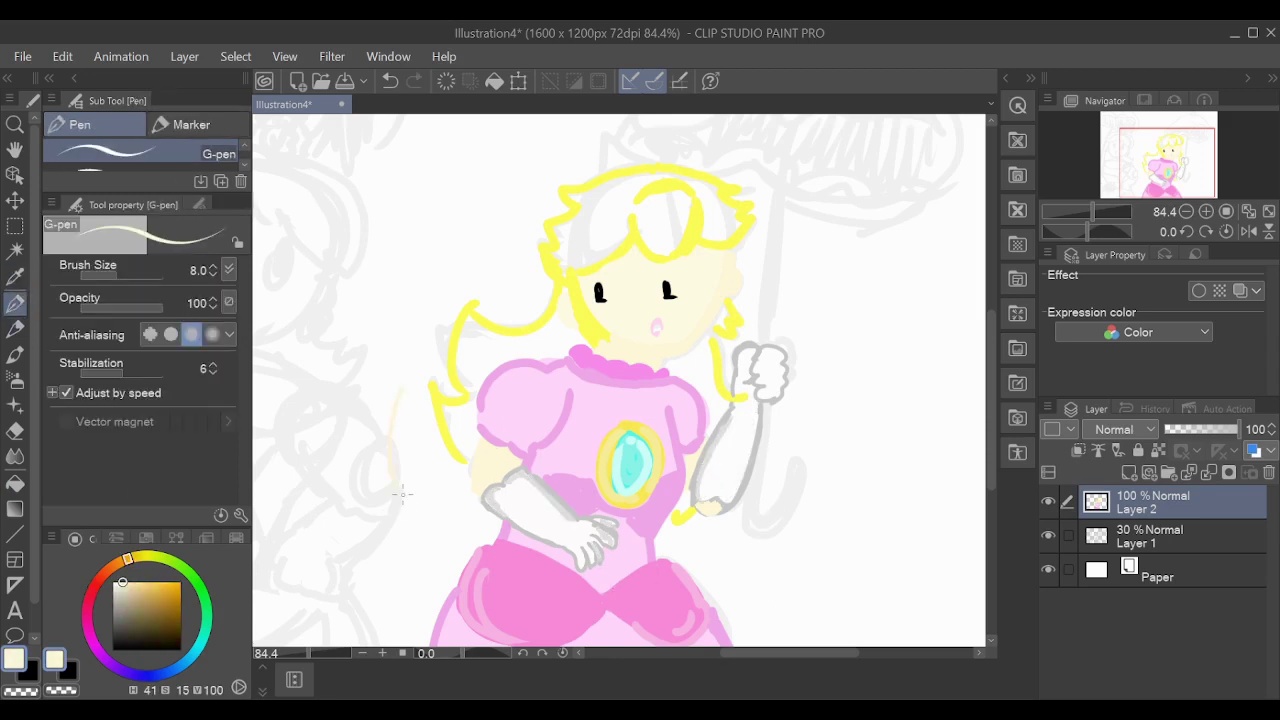
alt+click(485, 496)
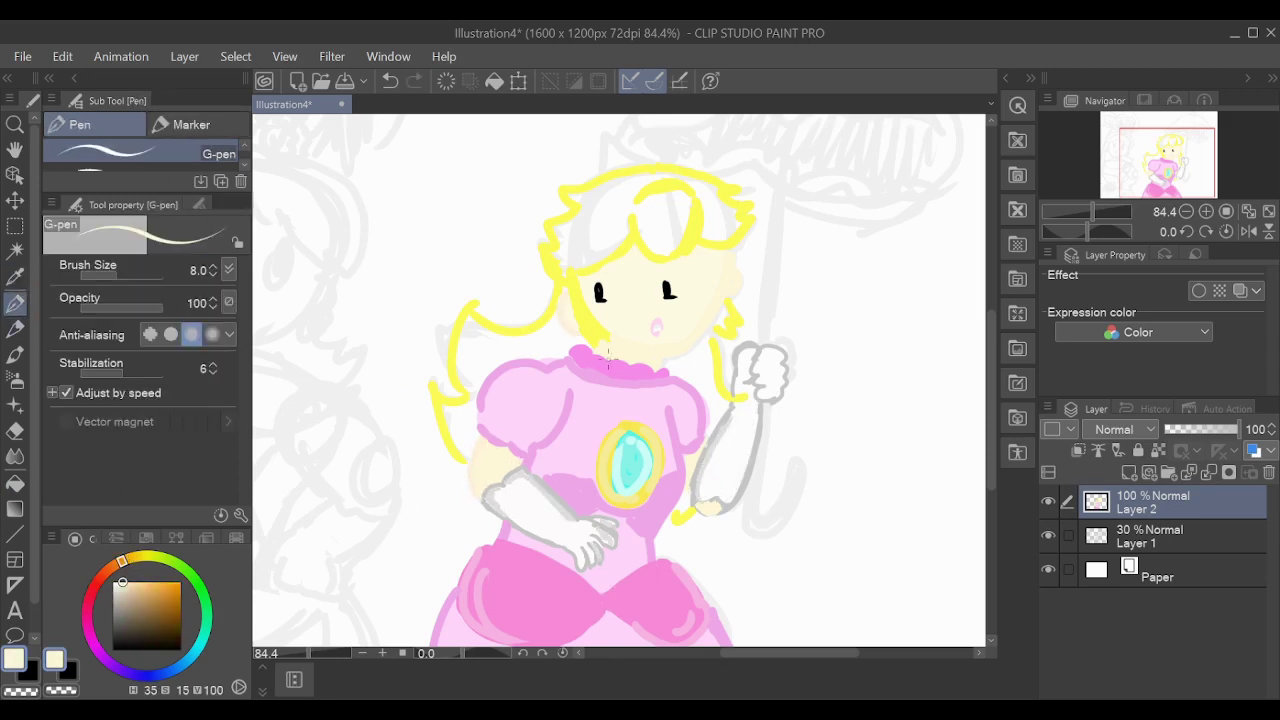
key(i)
key(g)
key(p)
Draw a three-pointed crown in dark yellow on top of the hair and fill it with the same color.
click(14, 432)
key(p)
key(i)
key(ctrl+z)
mouse_move(604, 166)
mouse_down()
mouse_move(662, 120)
mouse_move(695, 162)
mouse_up()
drag(603, 170, 692, 168)
key(g)
click(650, 155)
key(p)
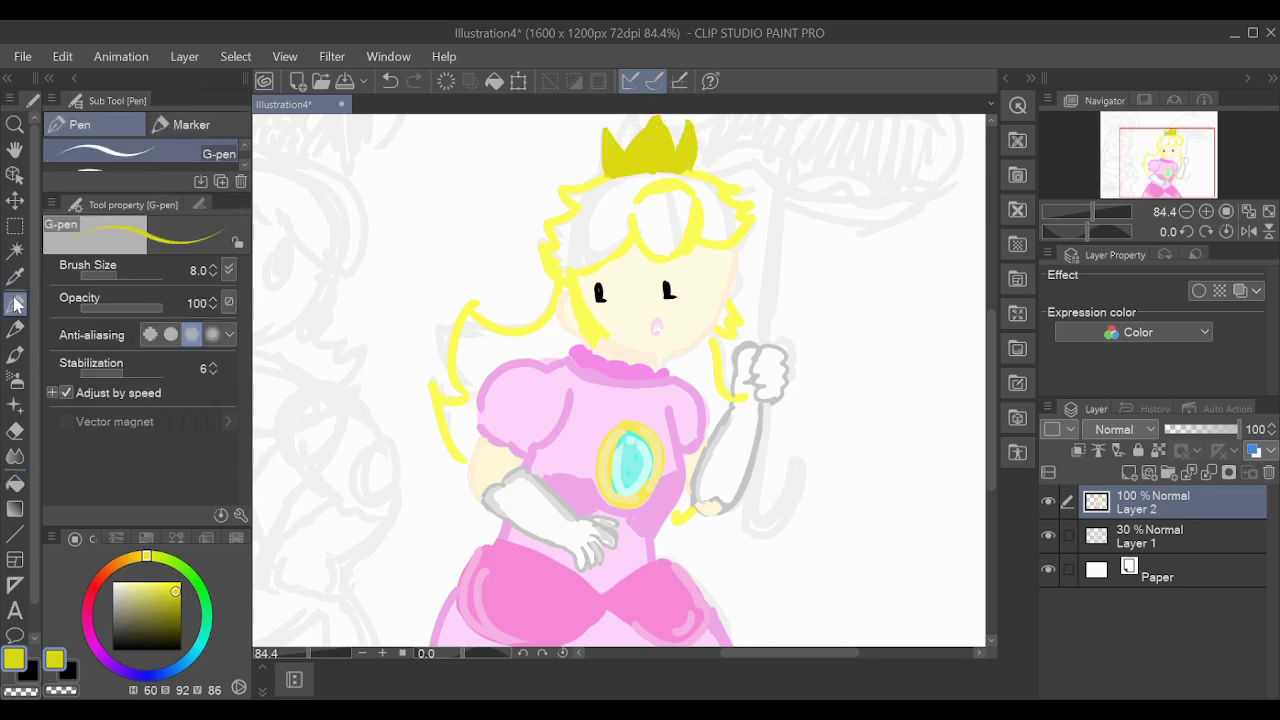
Paint an orange oval jewel in the crown's center and a turquoise jewel on each side point.
click(109, 568)
drag(380, 285, 362, 355)
key(ctrl+z)
mouse_move(655, 132)
mouse_down()
mouse_move(652, 158)
mouse_move(611, 168)
mouse_up()
alt+click(630, 458)
drag(690, 150, 690, 162)
Shade the forehead below the yellow fringe with the peachy skin tone sampled from the face's edge.
scroll(712, 342, up, 1)
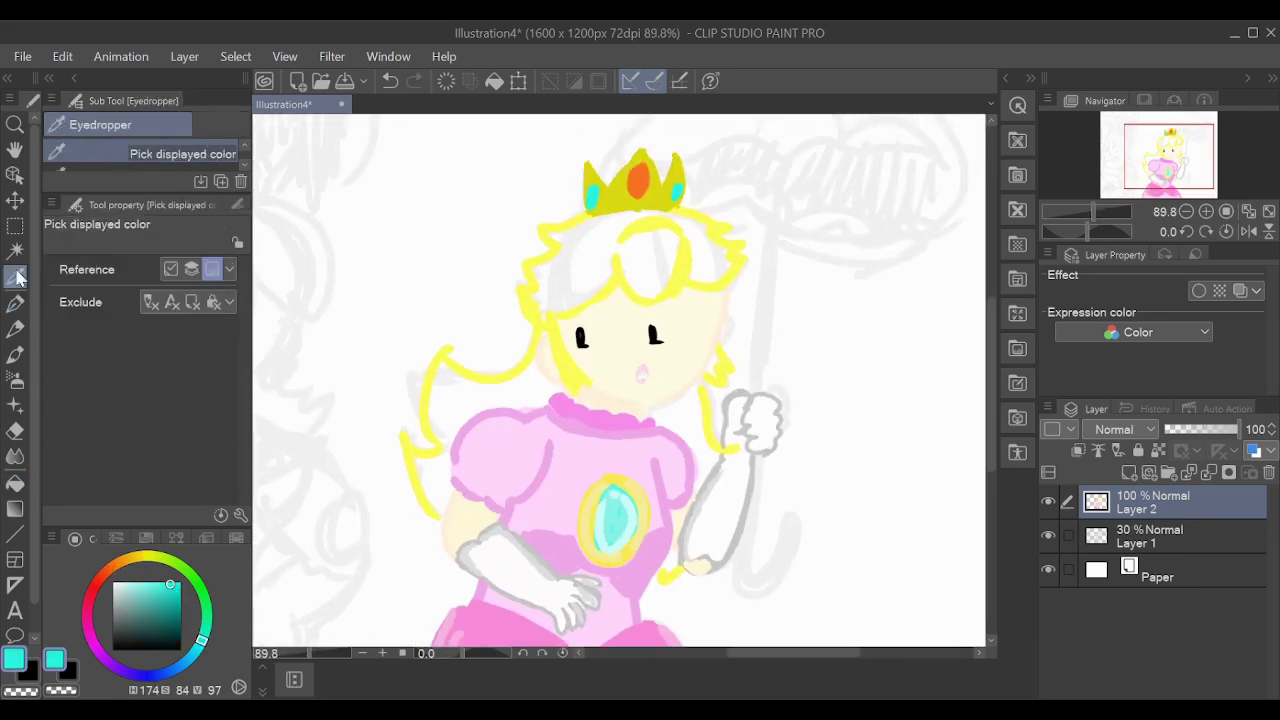
alt+click(712, 342)
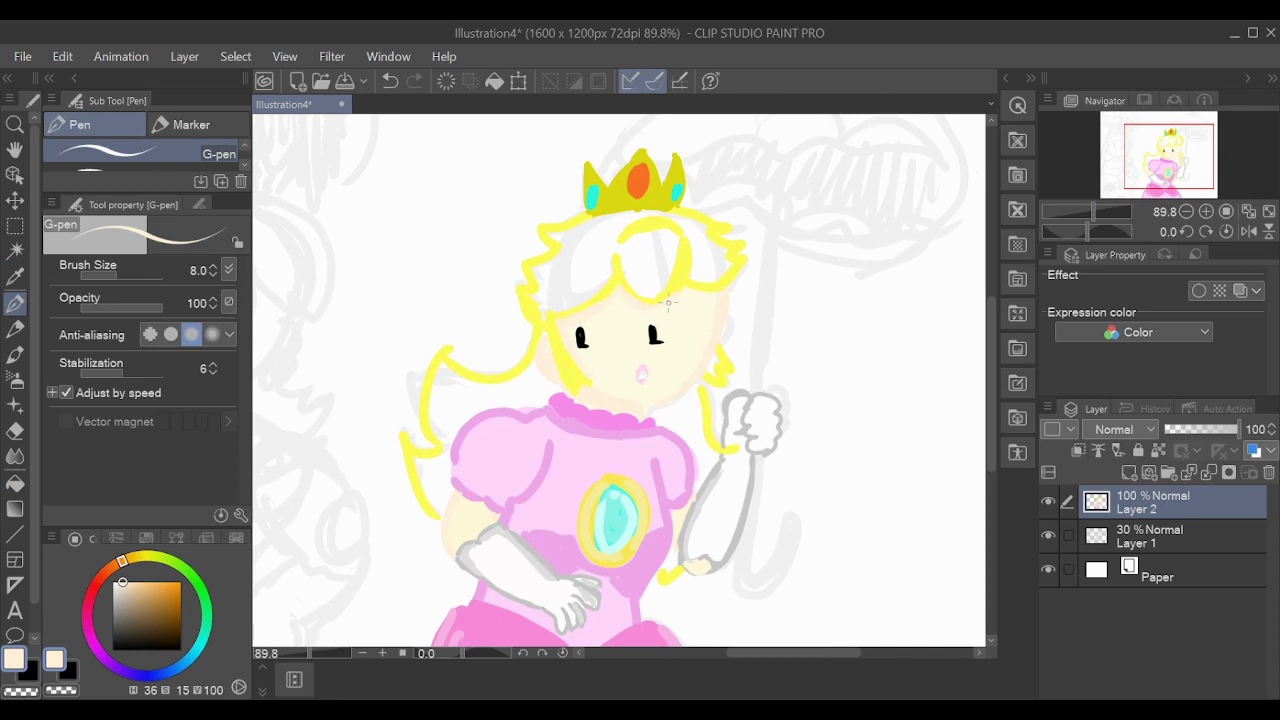
scroll(1143, 178, up, 2)
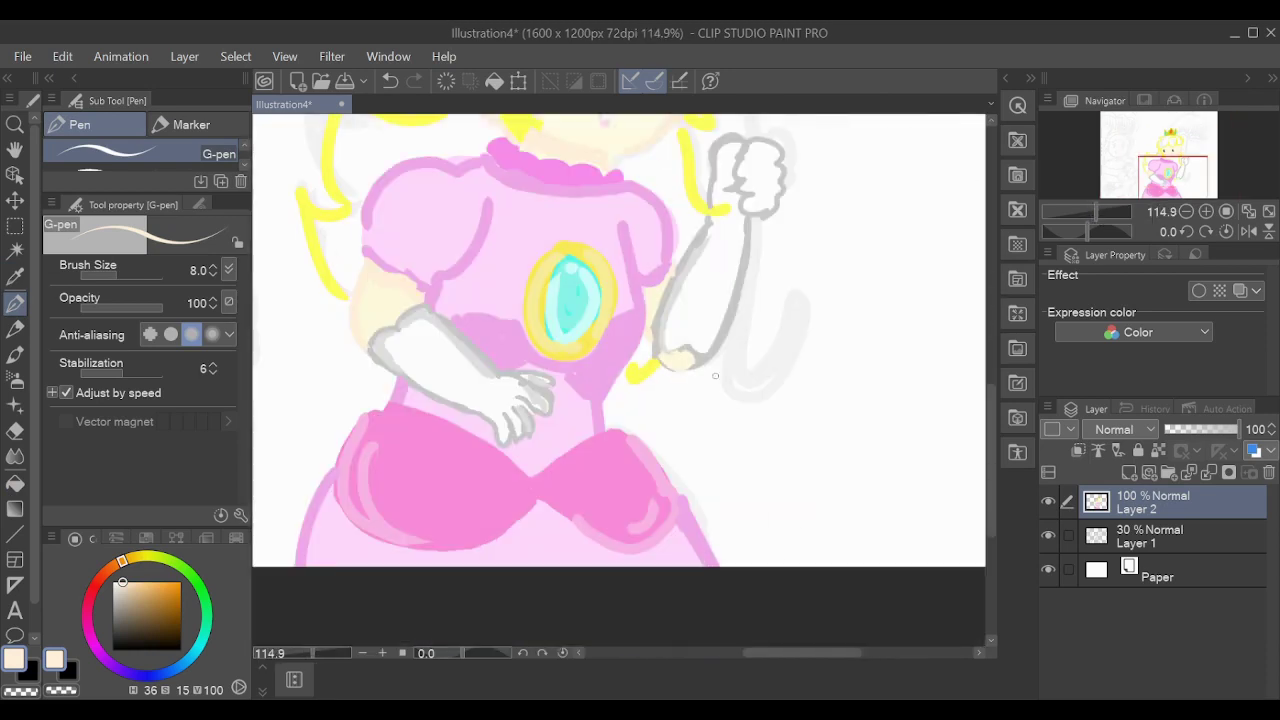
Draw the parasol's long shaft above the raised fist and its hooked handle below it in grey.
scroll(662, 349, down, 5)
scroll(662, 349, up, 3)
click(112, 610)
drag(768, 392, 764, 508)
mouse_move(773, 343)
mouse_down()
mouse_move(790, 203)
mouse_move(779, 344)
mouse_move(784, 262)
mouse_move(846, 186)
mouse_up()
key(ctrl+z)
Outline the right parasol's wavy front rim, rounded corner and lower edge in light pink.
click(131, 583)
key(ctrl+z)
mouse_move(717, 150)
mouse_down()
mouse_move(945, 202)
mouse_move(876, 150)
mouse_up()
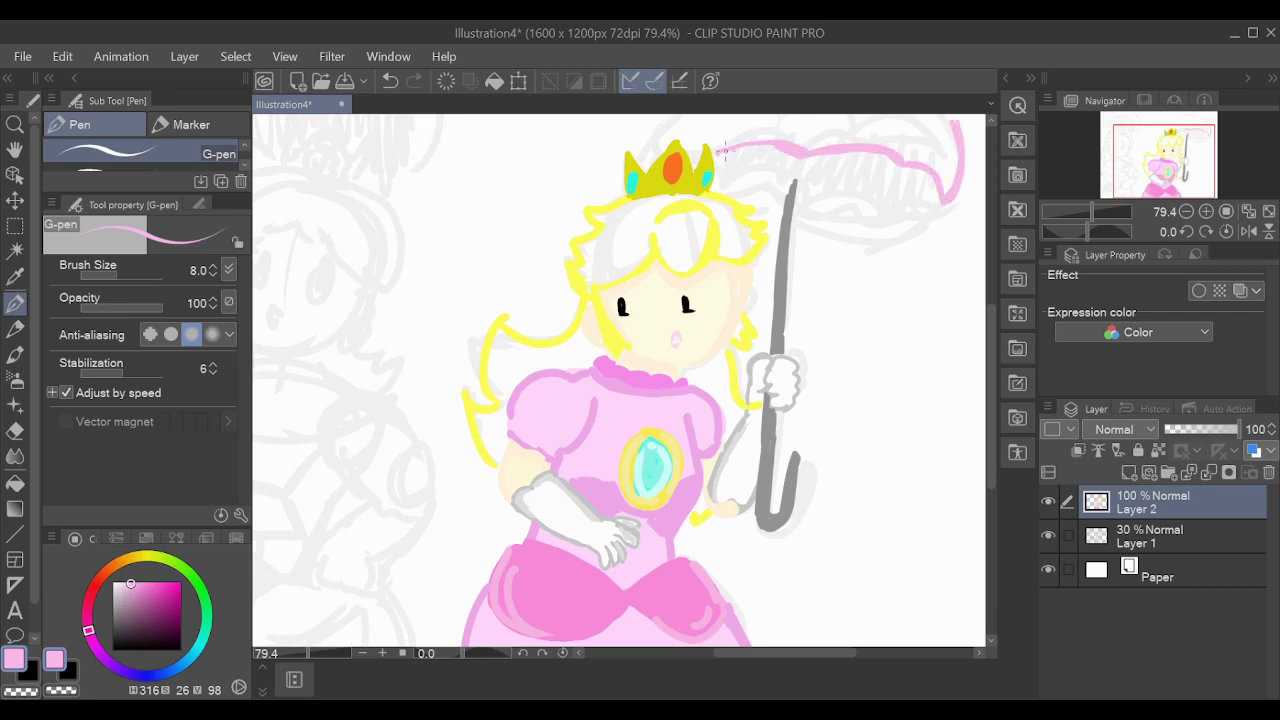
mouse_move(940, 198)
mouse_down()
mouse_move(830, 232)
mouse_move(760, 215)
mouse_up()
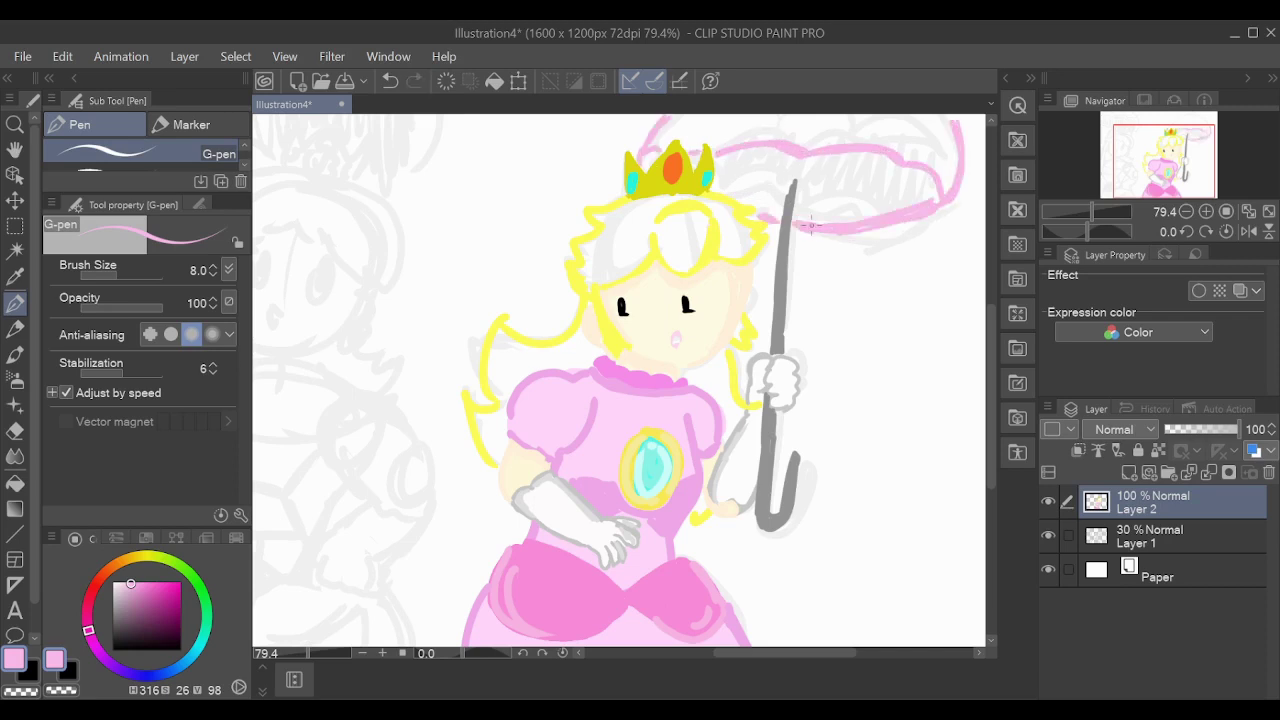
Paint the parasol's scalloped trim in light grey and cover the sketch hatching in white, using brush sizes up to 15.
alt+click(712, 120)
key(bracketright)
key(bracketright)
key(bracketright)
alt+click(692, 133)
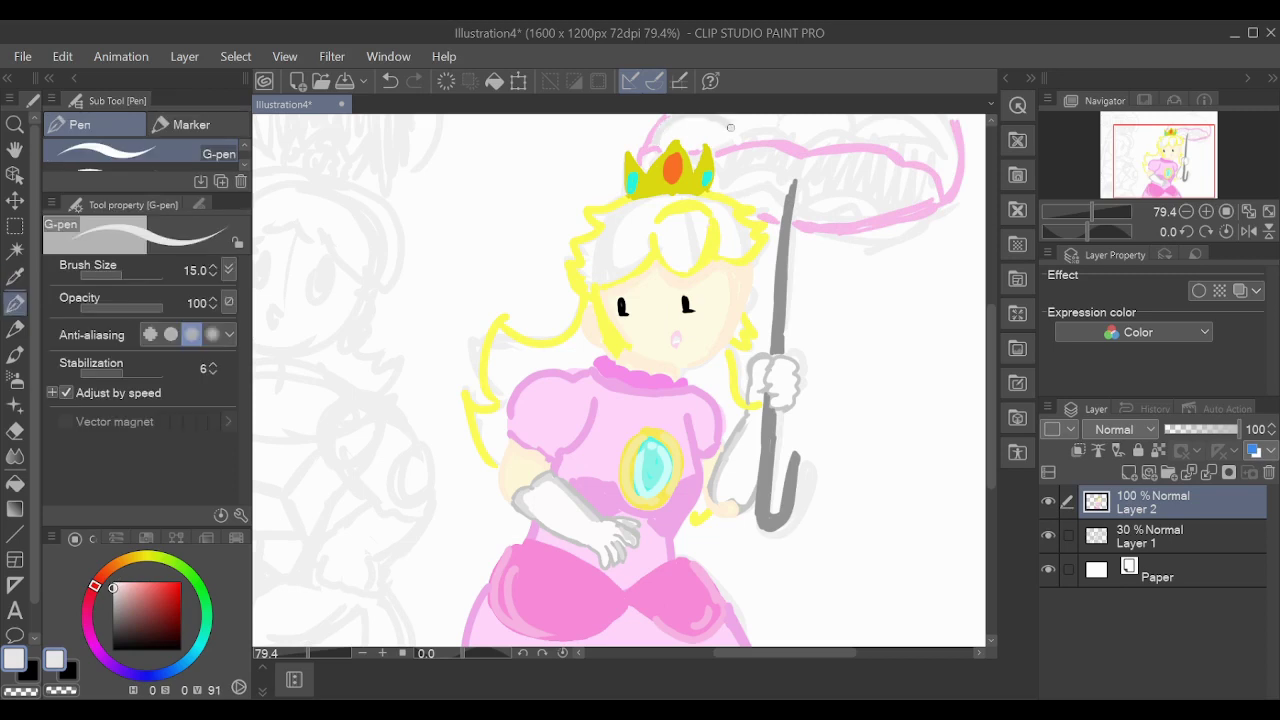
alt+click(618, 380)
key(bracketleft)
key(bracketleft)
key(bracketleft)
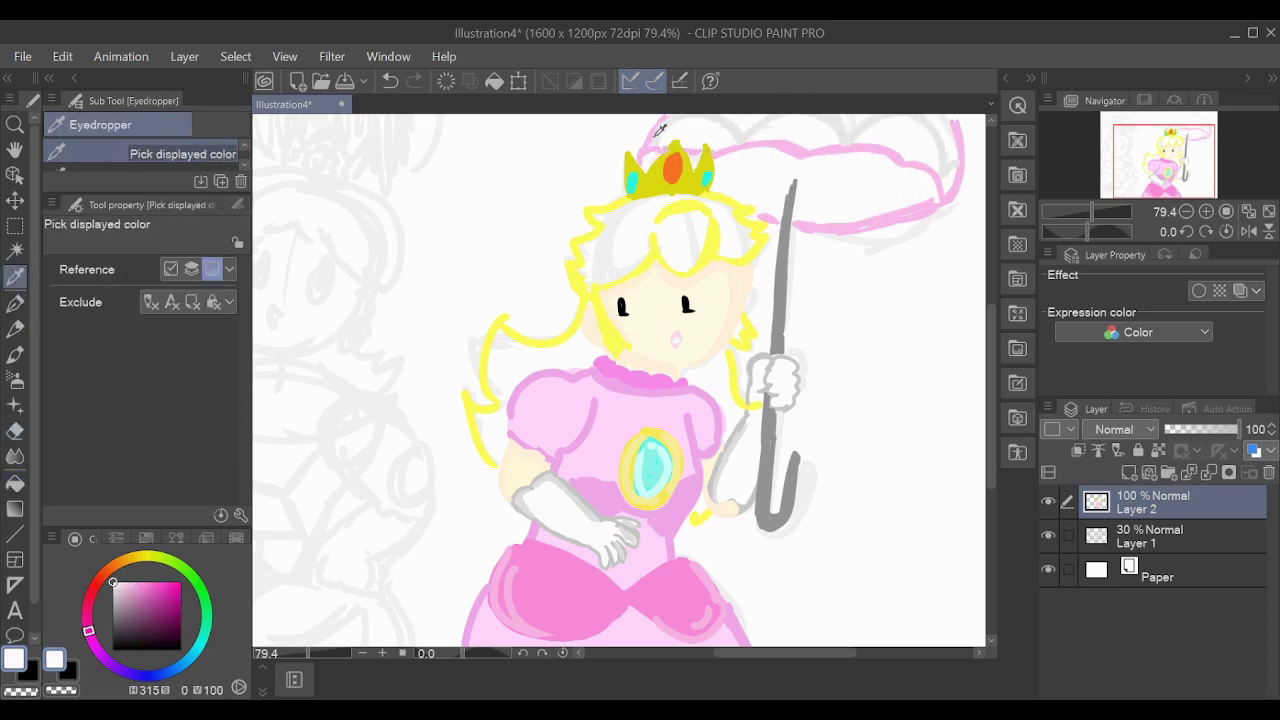
Fill the underside of the pink-rimmed parasol with dark purple.
drag(848, 202, 848, 162)
key(ctrl+z)
key(g)
click(789, 215)
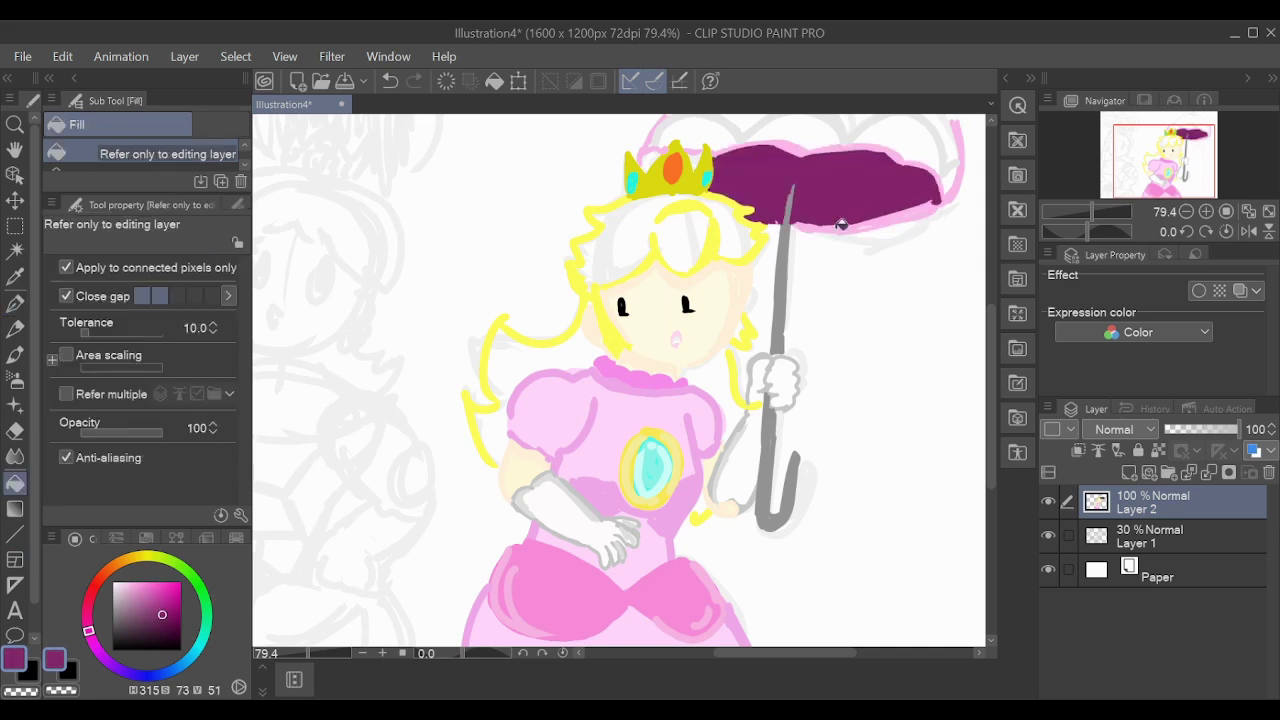
alt+click(560, 440)
click(880, 450)
key(ctrl+z)
Touch up the raised glove's forearm in white beside the parasol handle.
scroll(620, 380, down, 3)
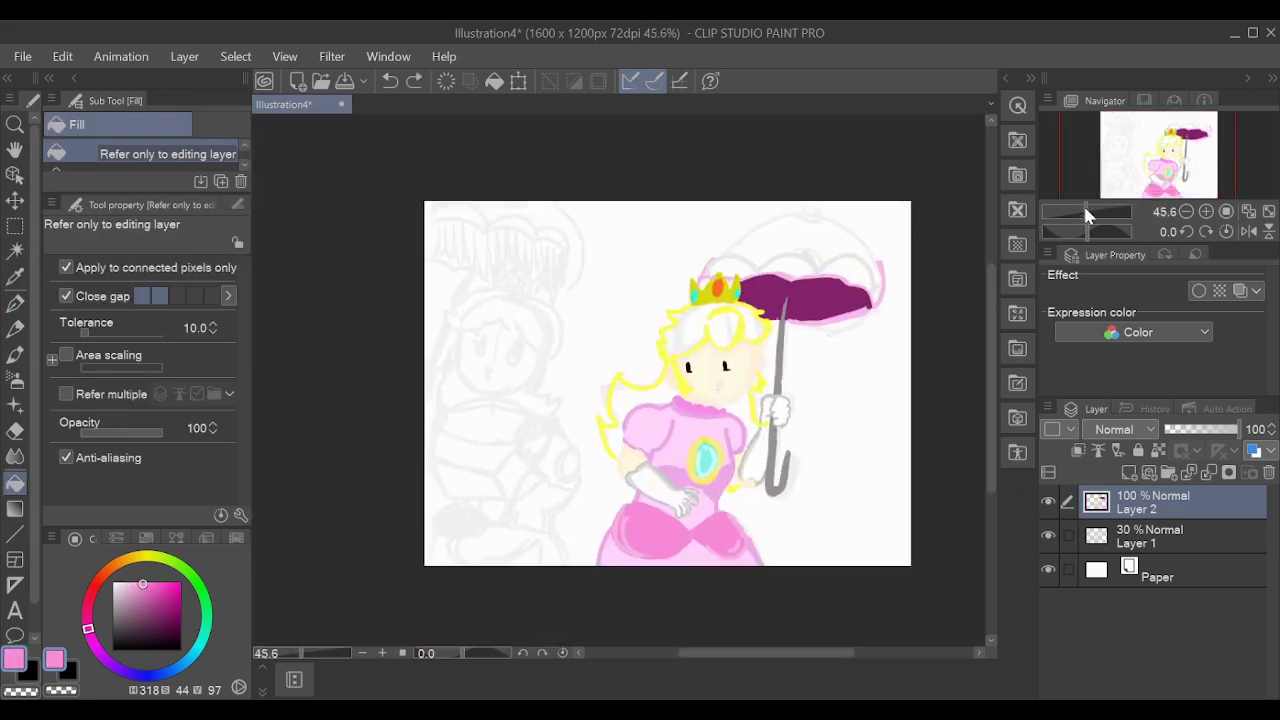
scroll(620, 380, up, 5)
drag(706, 457, 688, 432)
alt+click(688, 432)
key(p)
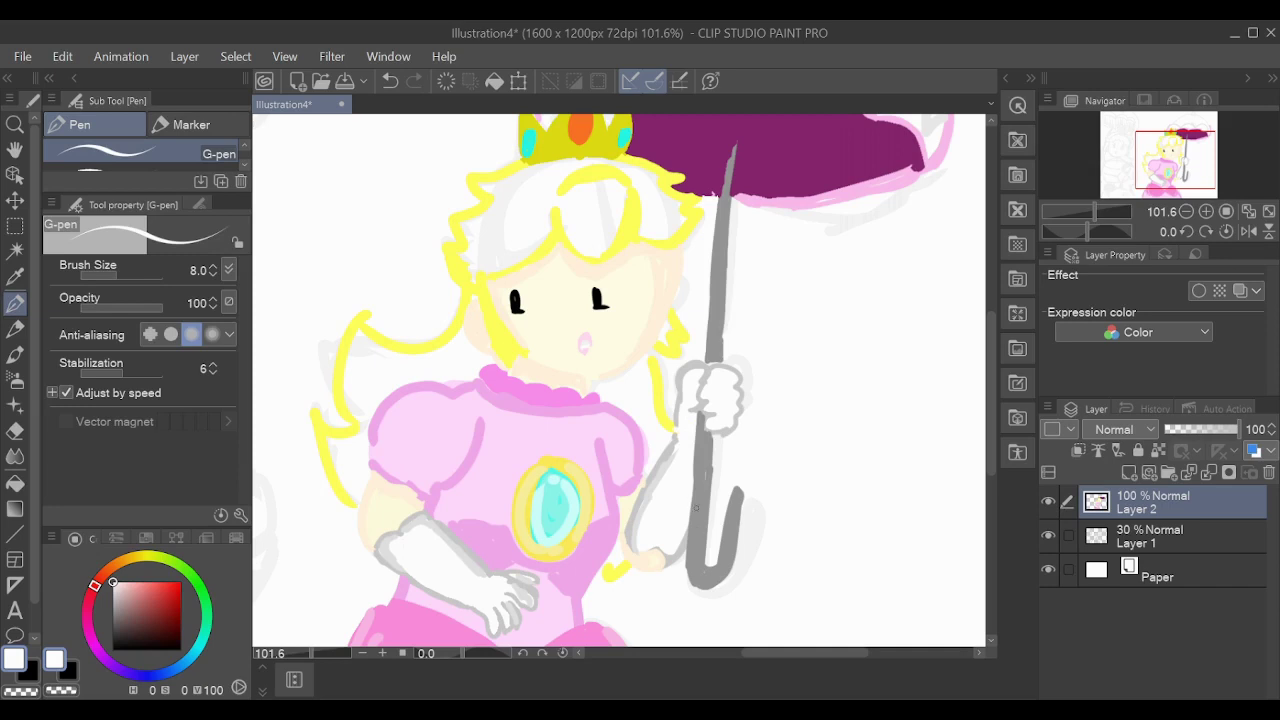
Fill the right figure's top hair, fringe and long back locks with a slightly darker yellow.
alt+click(615, 570)
key(g)
click(345, 420)
click(570, 210)
key(p)
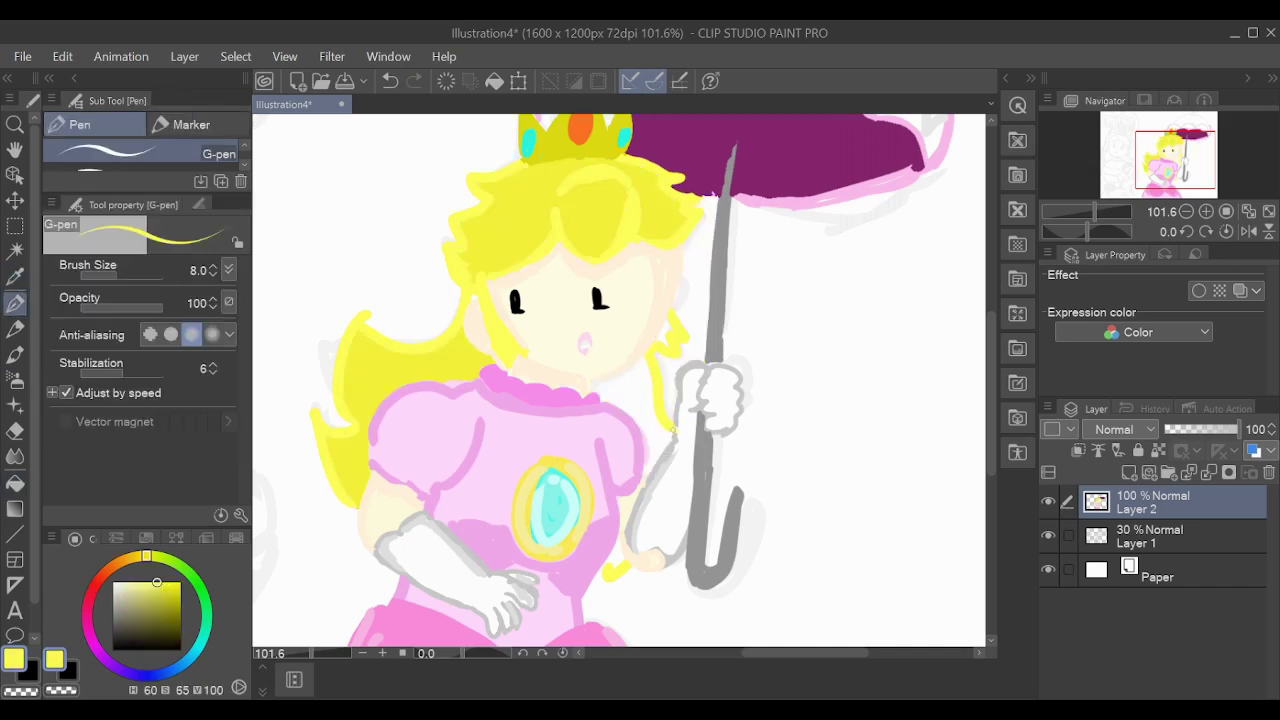
key(g)
scroll(436, 402, down, 2)
Shade the pink skirt's edge below the hip panel in mauve.
key(p)
alt+click(436, 402)
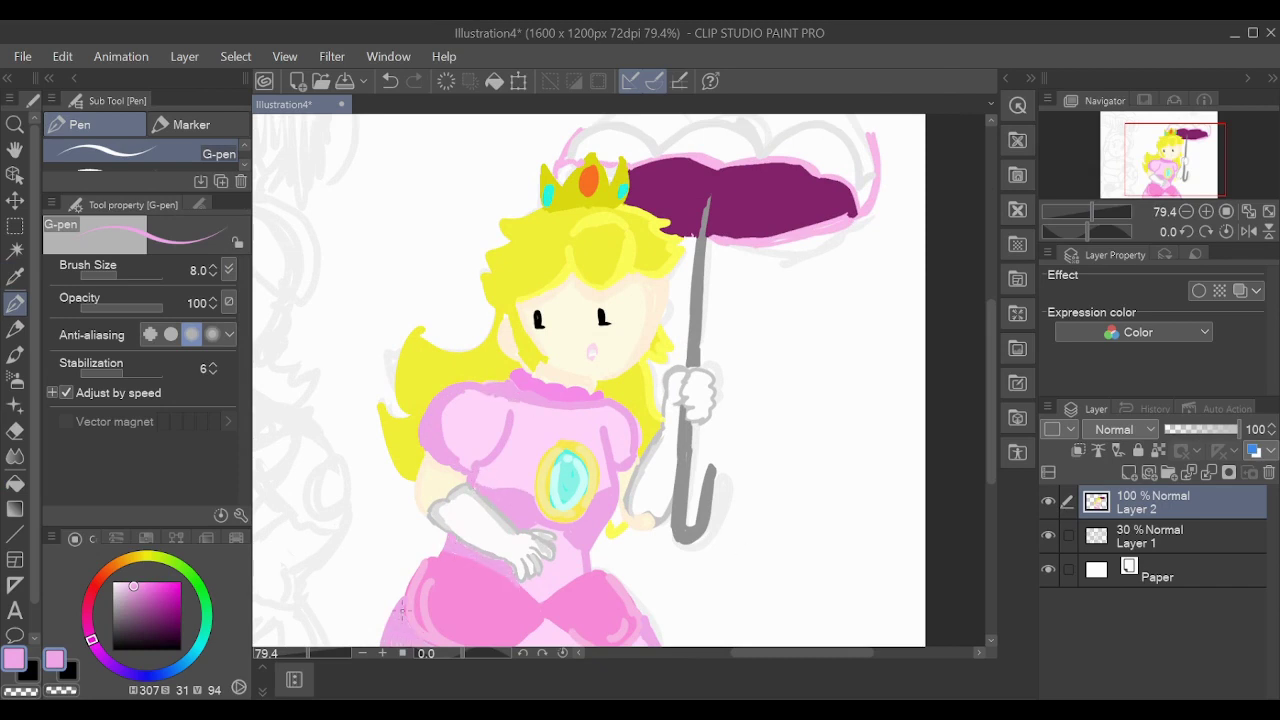
drag(400, 612, 462, 597)
Outline the parasol's domed canopy in light pink and paint a golden yellow knob on its top.
alt+click(762, 384)
drag(1150, 180, 1158, 166)
alt+click(575, 280)
drag(575, 270, 872, 265)
key(ctrl+z)
mouse_move(588, 240)
mouse_down()
mouse_move(882, 300)
mouse_move(878, 338)
mouse_up()
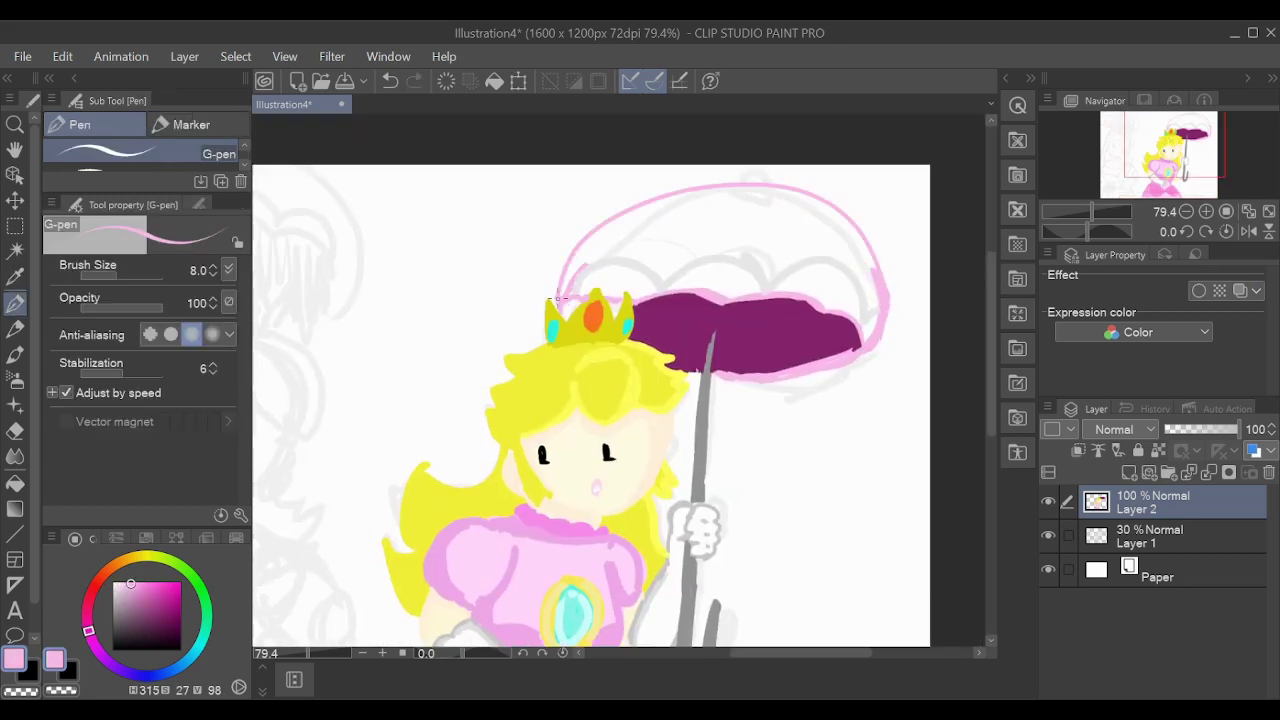
alt+click(650, 370)
drag(735, 182, 760, 180)
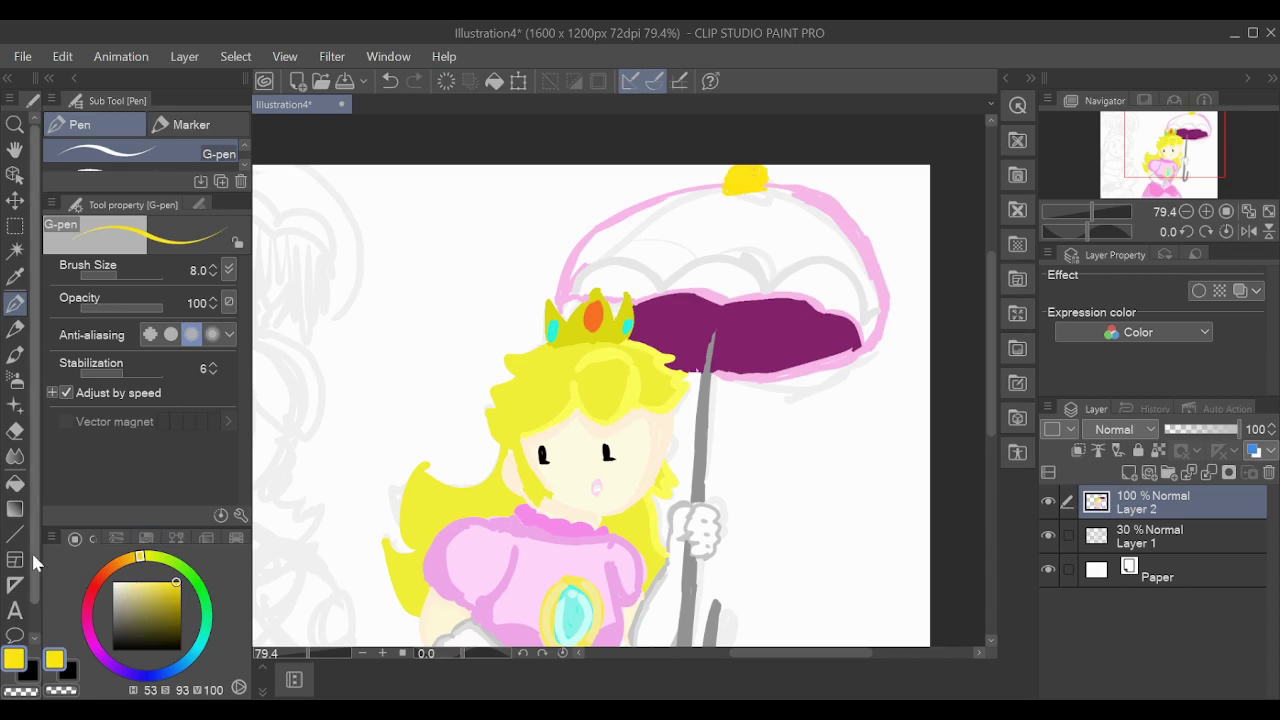
Fill the parasol's canopy with light pink and add paler pink highlights near its top and side.
click(15, 277)
click(15, 455)
click(720, 225)
click(15, 303)
drag(880, 300, 894, 277)
drag(790, 215, 834, 240)
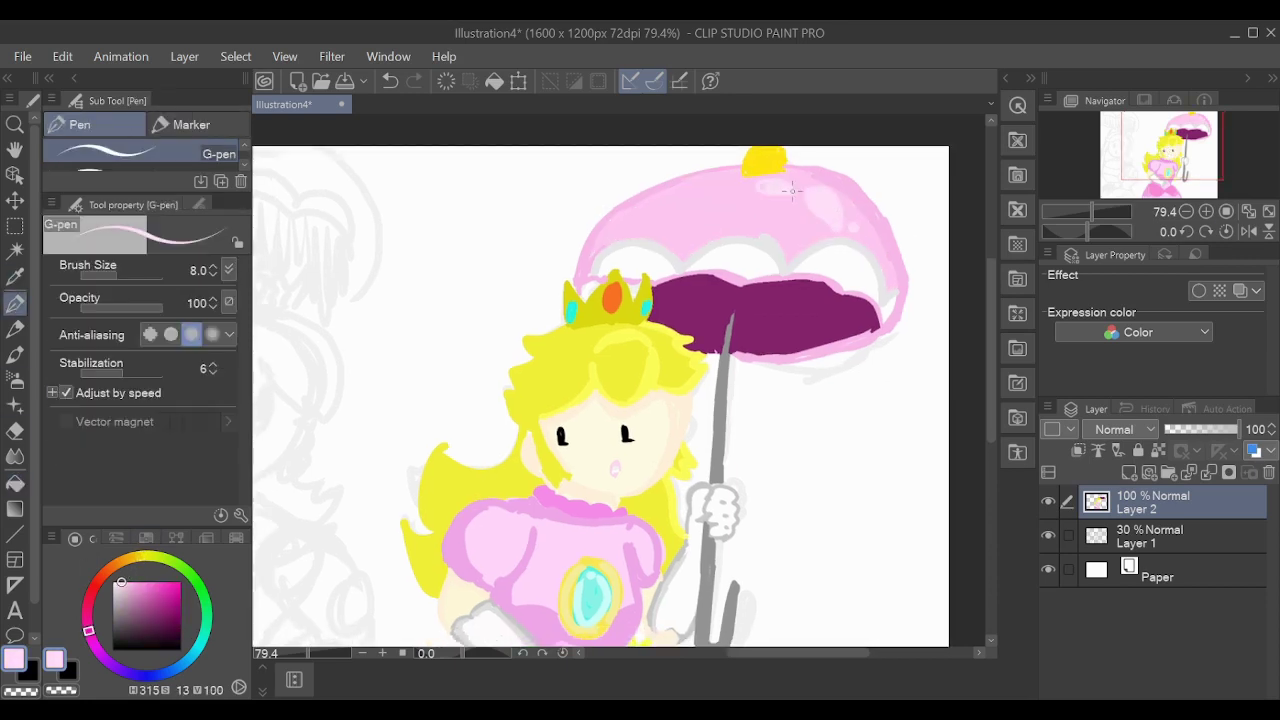
drag(893, 274, 907, 250)
key(g)
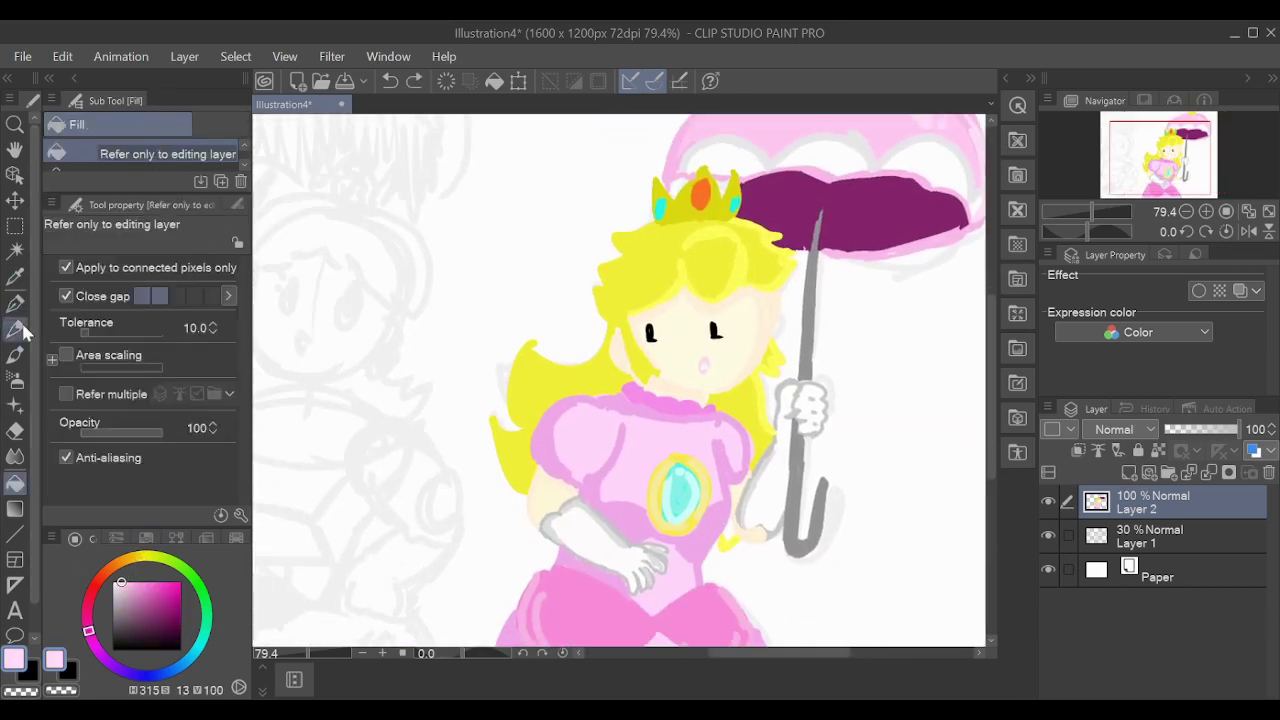
Paint a small teal earring on each ear of the blonde princess.
key(p)
alt+click(680, 495)
drag(618, 364, 626, 376)
click(763, 364)
alt+click(495, 565)
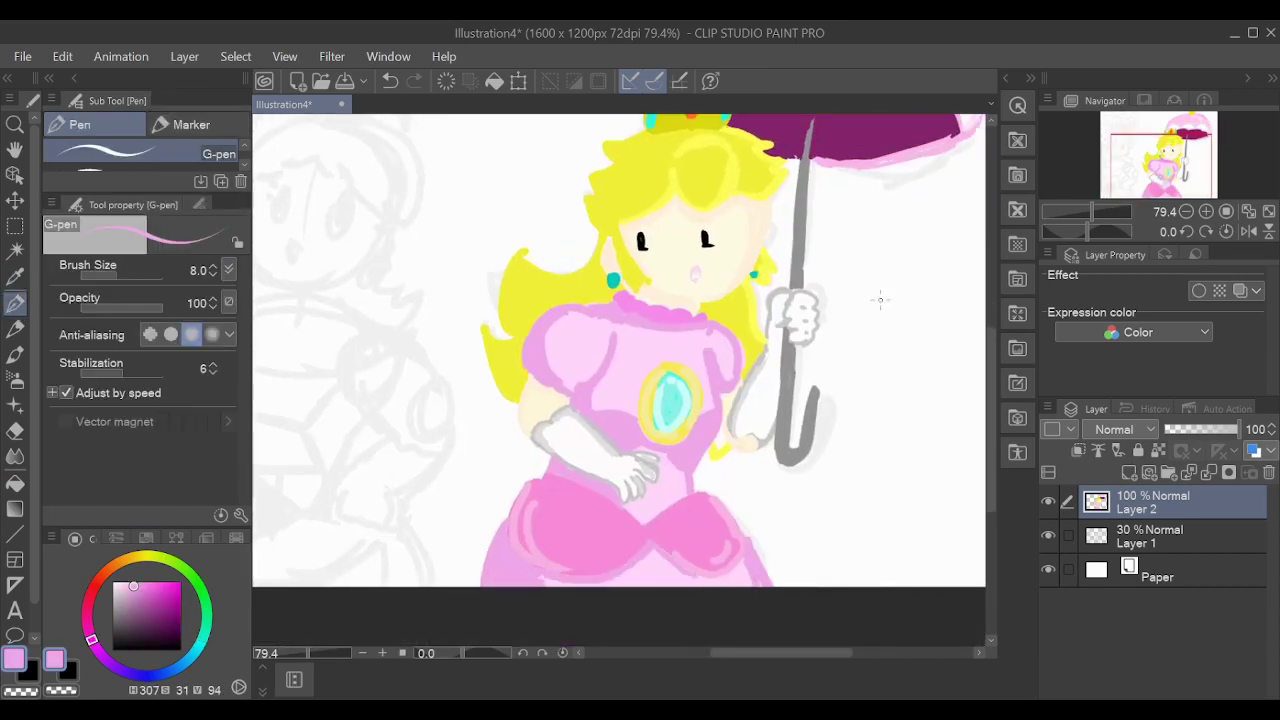
drag(484, 272, 471, 416)
key(ctrl+z)
Outline the left figure's face, ears and neck in light peach over the sketch.
alt+click(760, 345)
drag(345, 264, 392, 377)
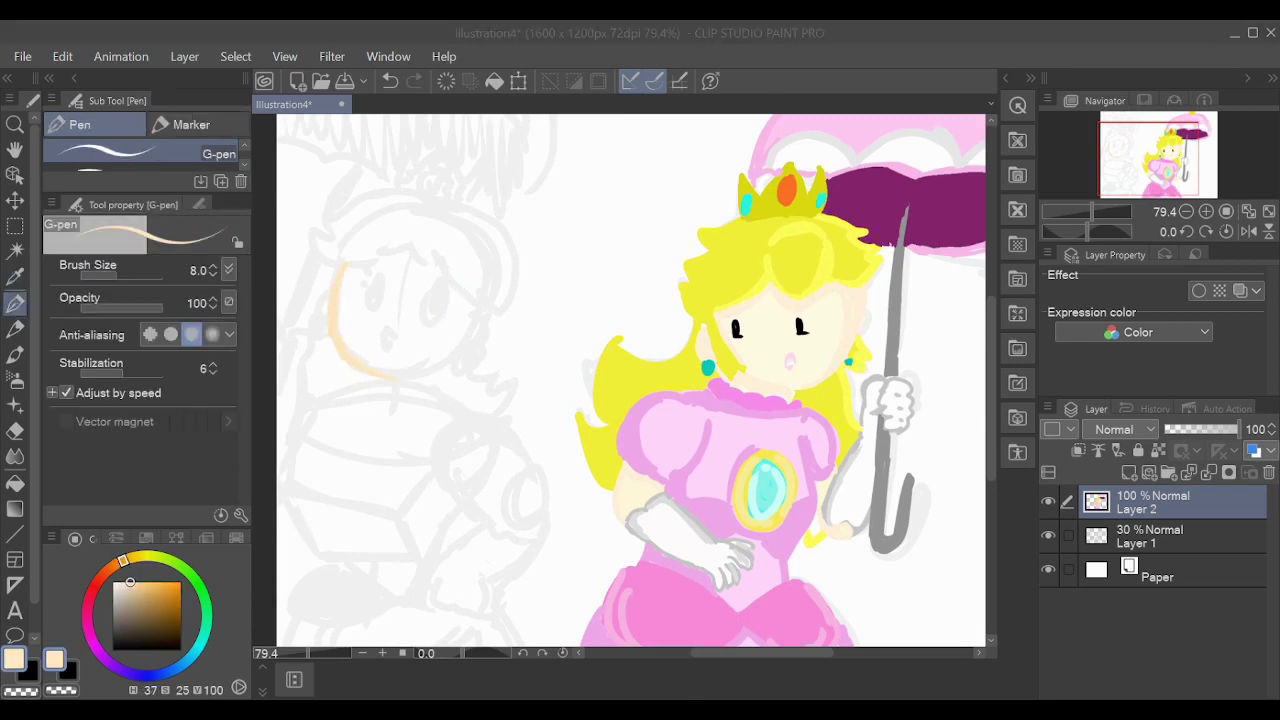
drag(325, 300, 355, 372)
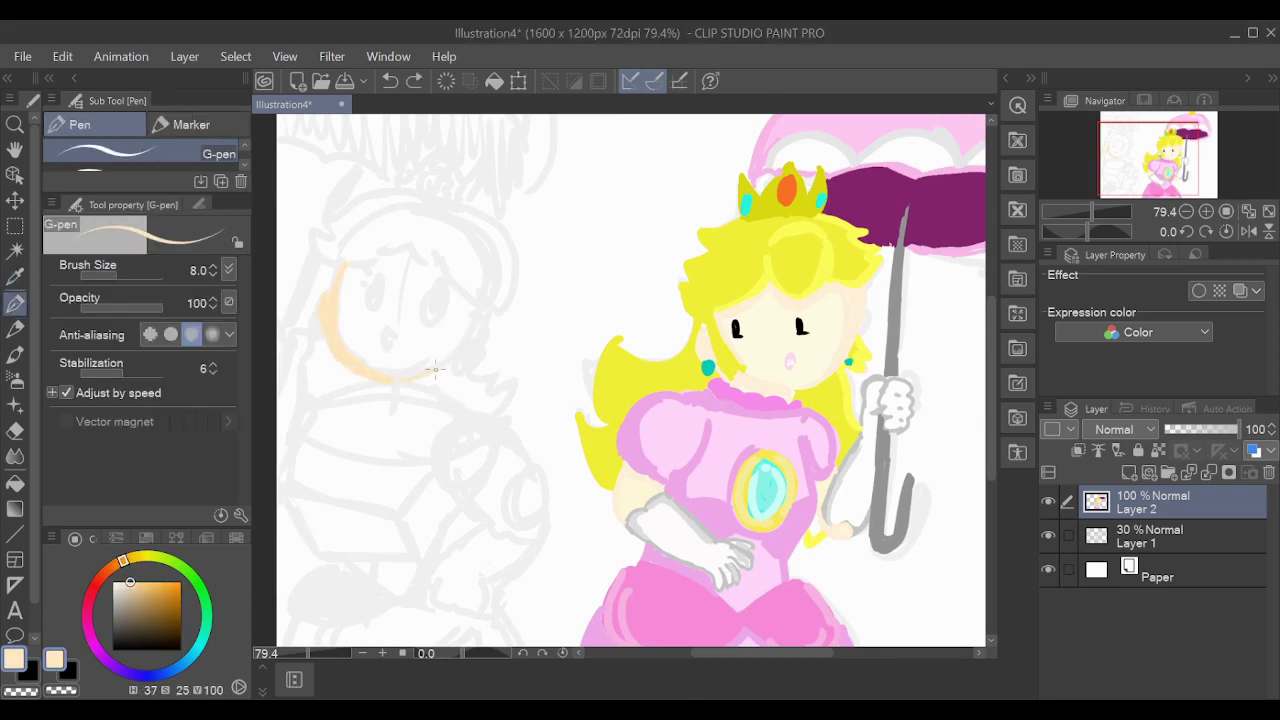
Outline the left figure's dress in bright yellow, with a round puffed sleeve, narrow waist and flared skirt.
alt+click(596, 430)
mouse_move(487, 414)
mouse_down()
mouse_move(430, 462)
mouse_move(514, 437)
mouse_up()
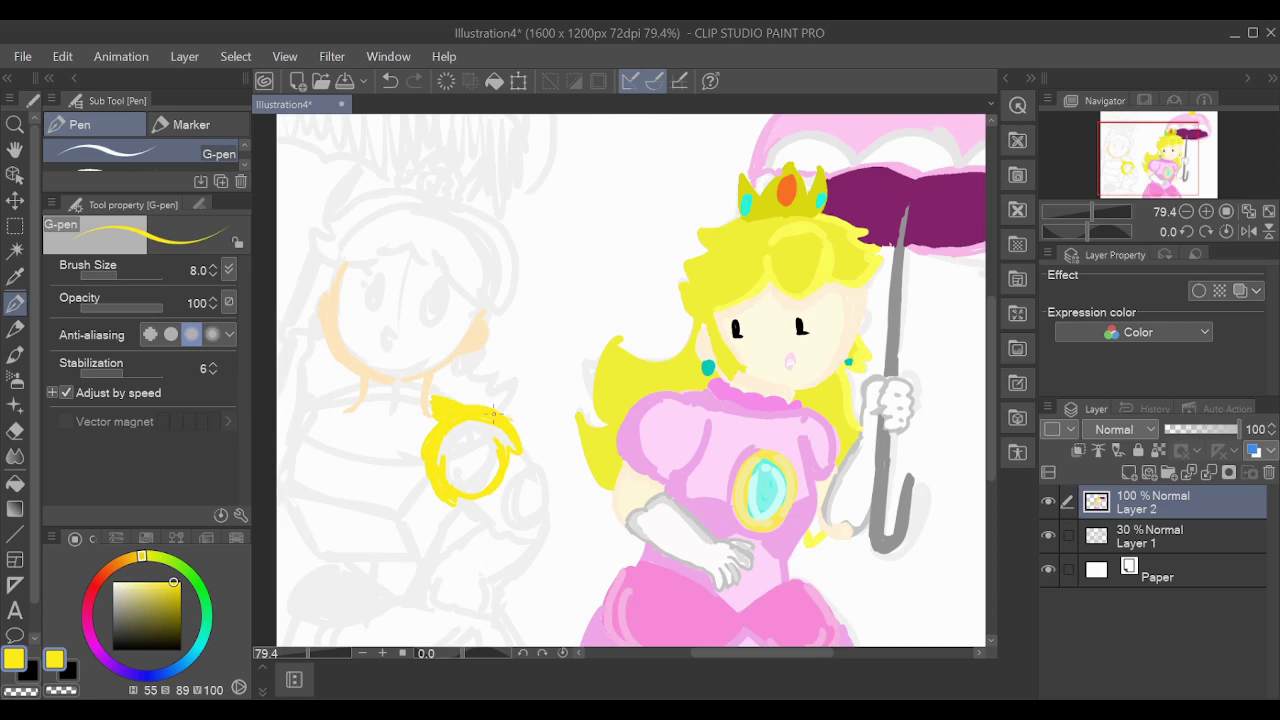
drag(441, 551, 430, 558)
drag(318, 412, 316, 548)
key(ctrl+z)
drag(456, 558, 515, 646)
mouse_move(318, 560)
mouse_down()
mouse_move(503, 655)
mouse_move(296, 646)
mouse_up()
Fill the left figure's bodice, sleeve and skirt with a paler yellow.
key(ctrl+minus)
alt+click(435, 405)
key(g)
click(450, 490)
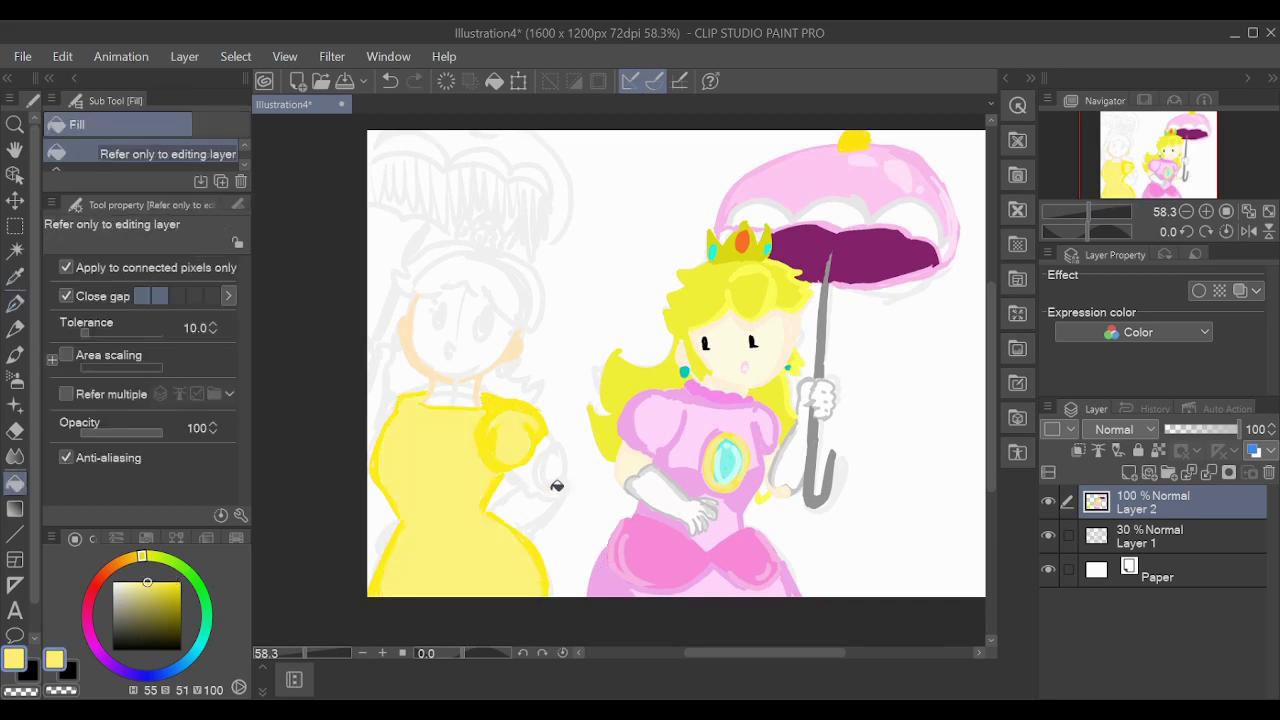
Draw two overskirt panels meeting at the front of the yellow dress's waist and fill both with orange.
key(p)
alt+click(402, 397)
key(ctrl+z)
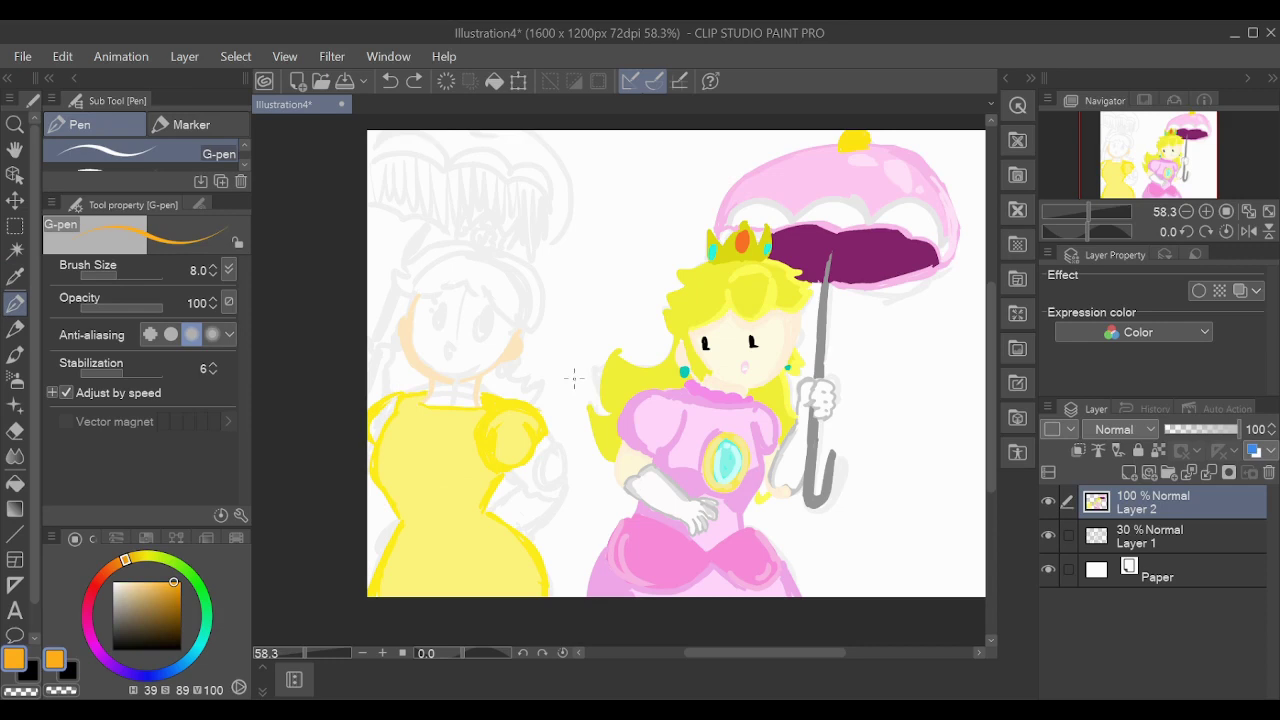
drag(490, 514, 540, 574)
mouse_move(462, 530)
mouse_down()
mouse_move(538, 578)
mouse_move(457, 536)
mouse_move(552, 548)
mouse_move(568, 532)
mouse_up()
key(g)
click(510, 548)
key(p)
drag(505, 498, 425, 545)
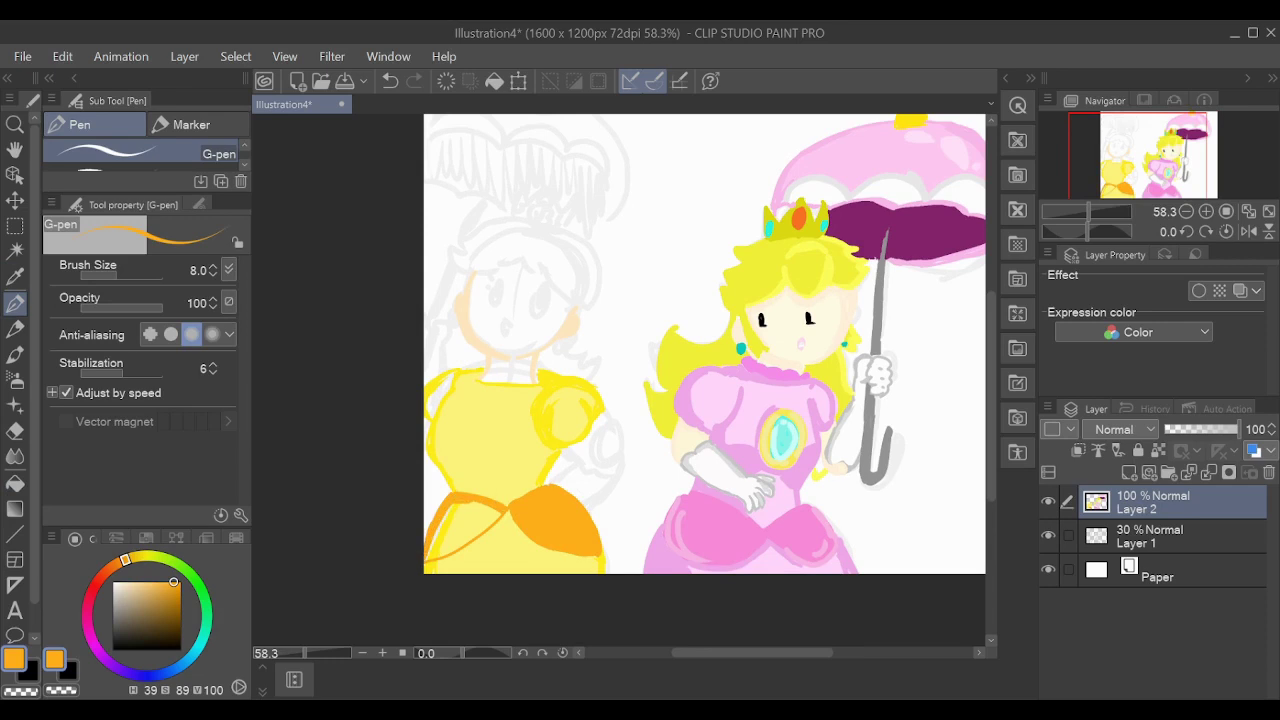
key(g)
click(445, 525)
Outline the left figure's fringe, rounded top hair and flipped side curls in brown.
key(p)
drag(663, 190, 642, 278)
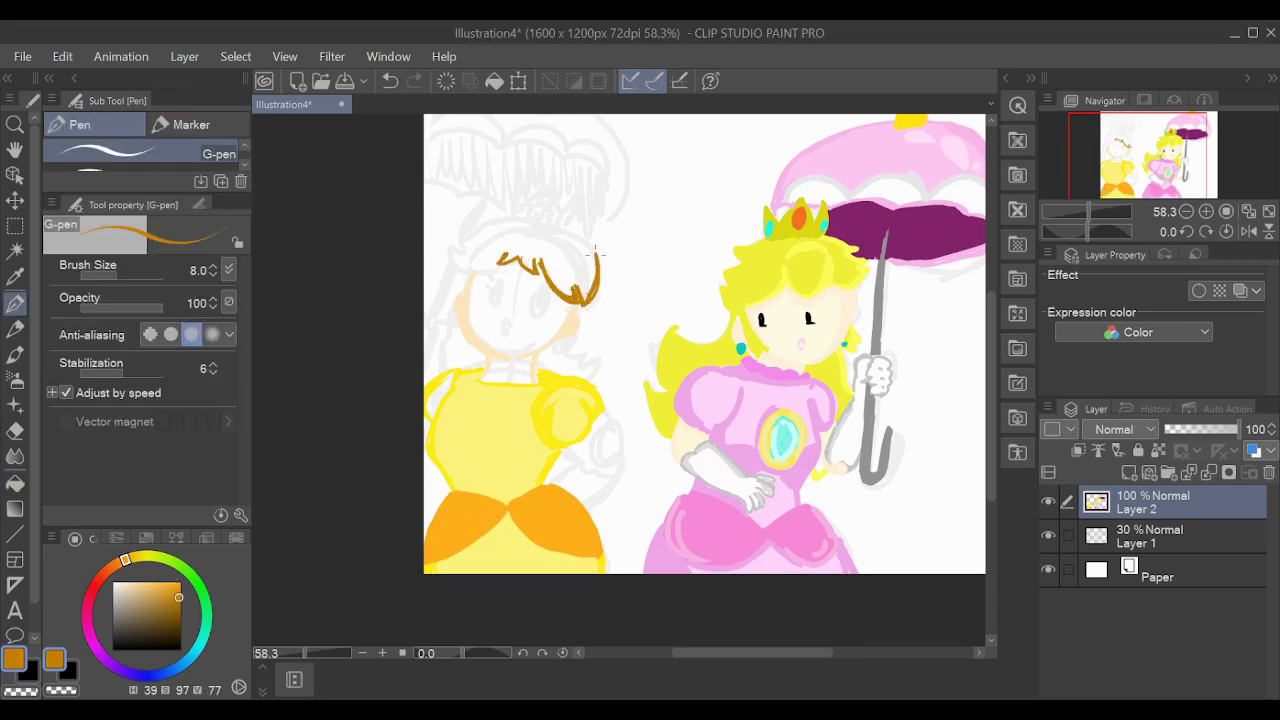
drag(465, 238, 500, 270)
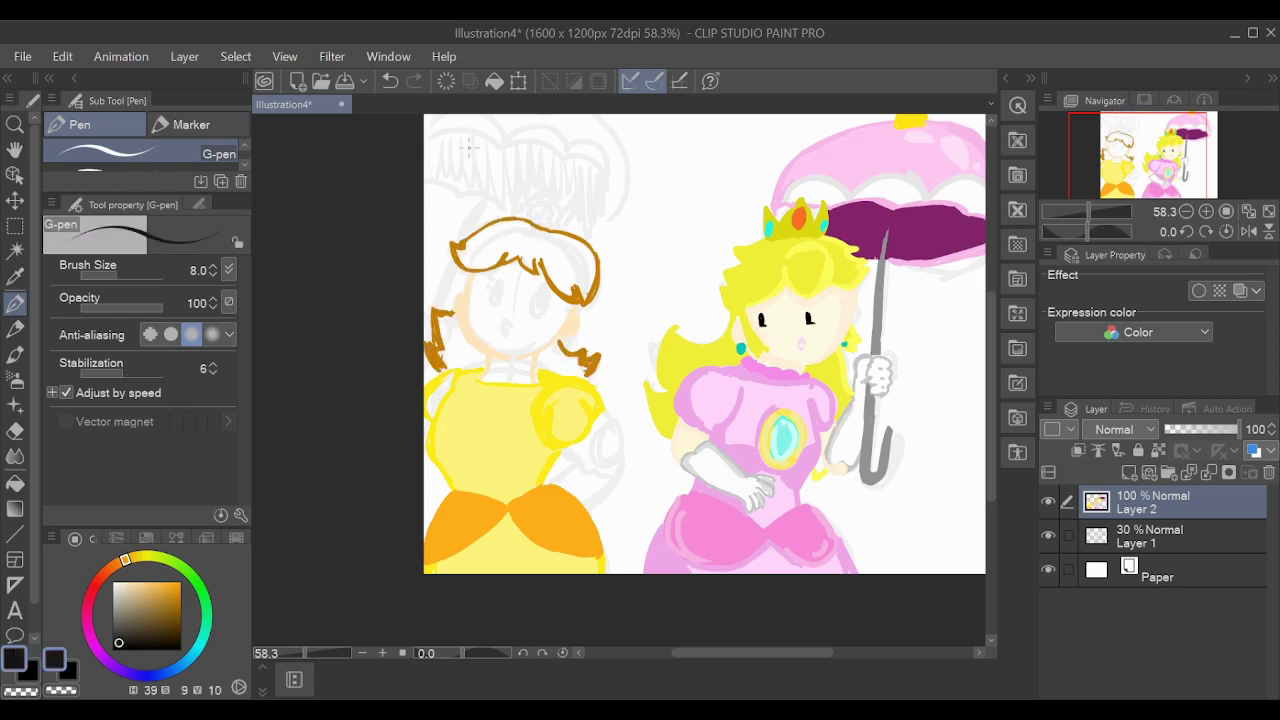
Fill the left figure's face and neck with the pale skin color sampled from the other princess.
key(i)
click(785, 345)
key(g)
click(510, 300)
Draw two slim black eyes and a small peach nose on the left figure's face.
key(p)
alt+click(762, 320)
drag(544, 303, 546, 318)
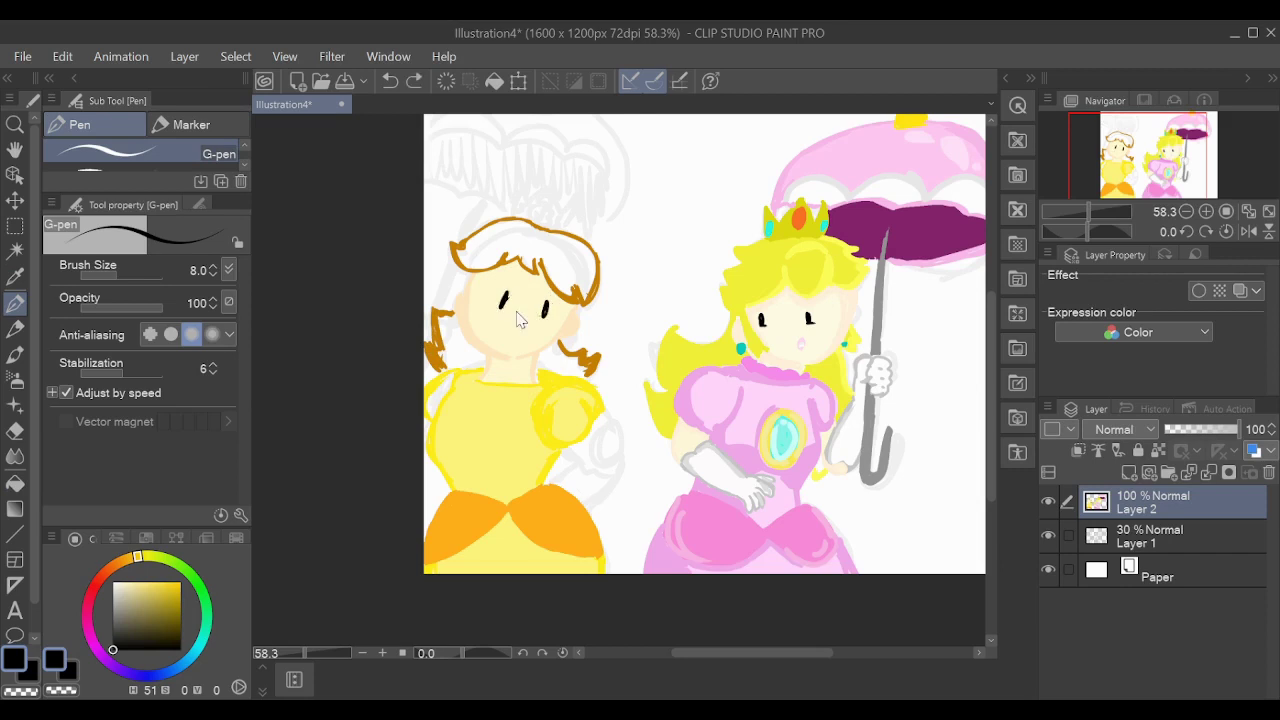
alt+click(773, 335)
scroll(543, 321, up, 4)
scroll(321, 429, down, 3)
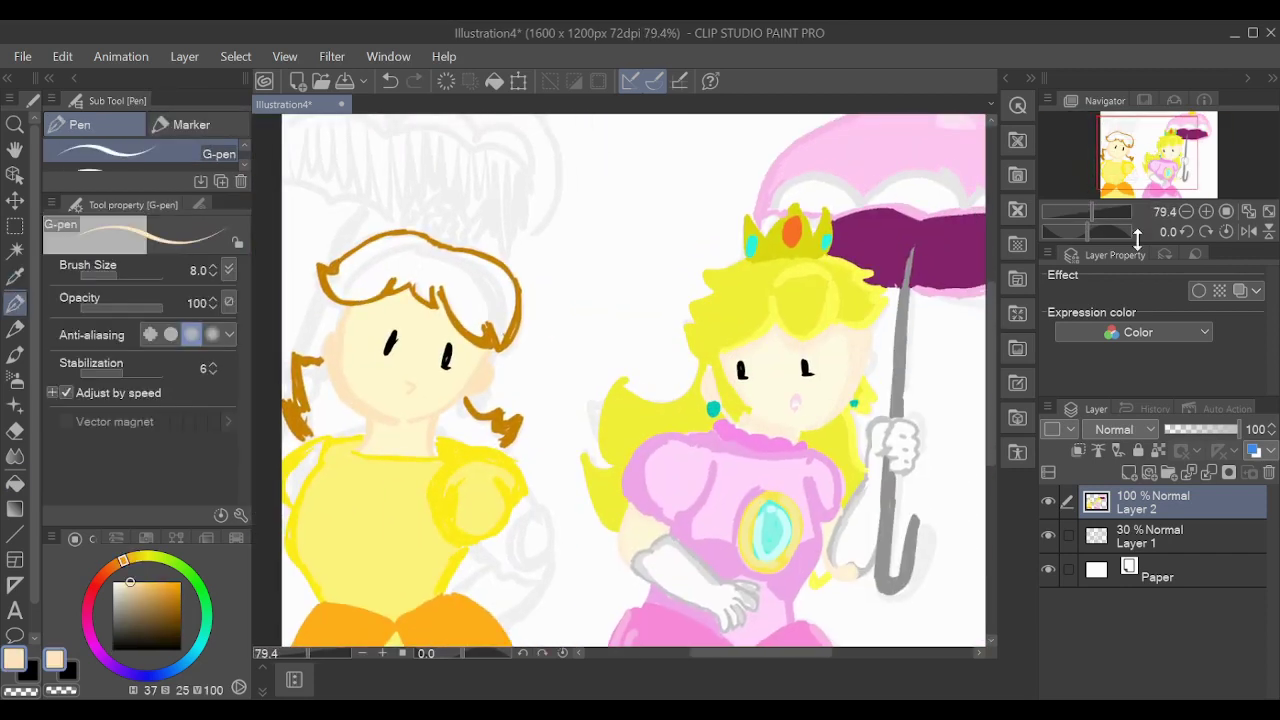
Draw a three-pointed dark yellow crown on top of the left figure's hair and fill it with the same color.
key(i)
mouse_move(1093, 211)
mouse_down()
mouse_move(1081, 211)
mouse_move(1096, 211)
mouse_up()
key(p)
mouse_move(434, 306)
mouse_down()
mouse_move(495, 298)
mouse_move(514, 340)
mouse_move(494, 346)
mouse_up()
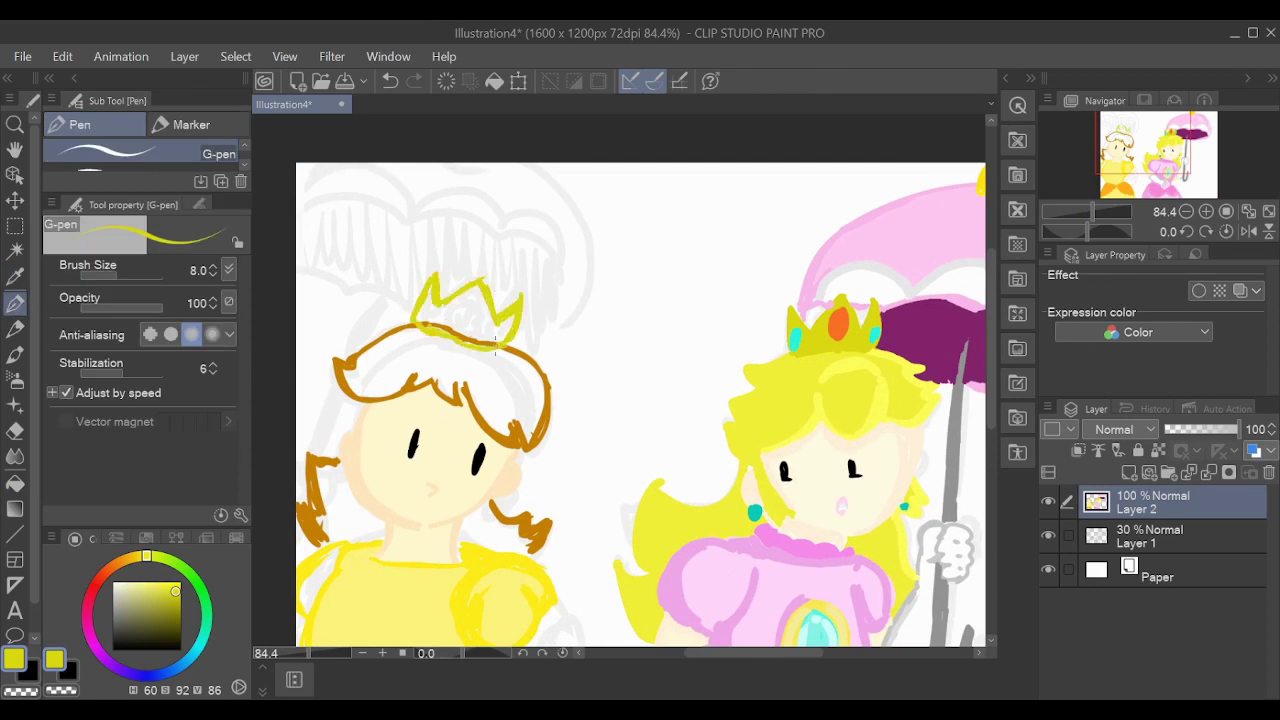
key(g)
click(465, 315)
key(p)
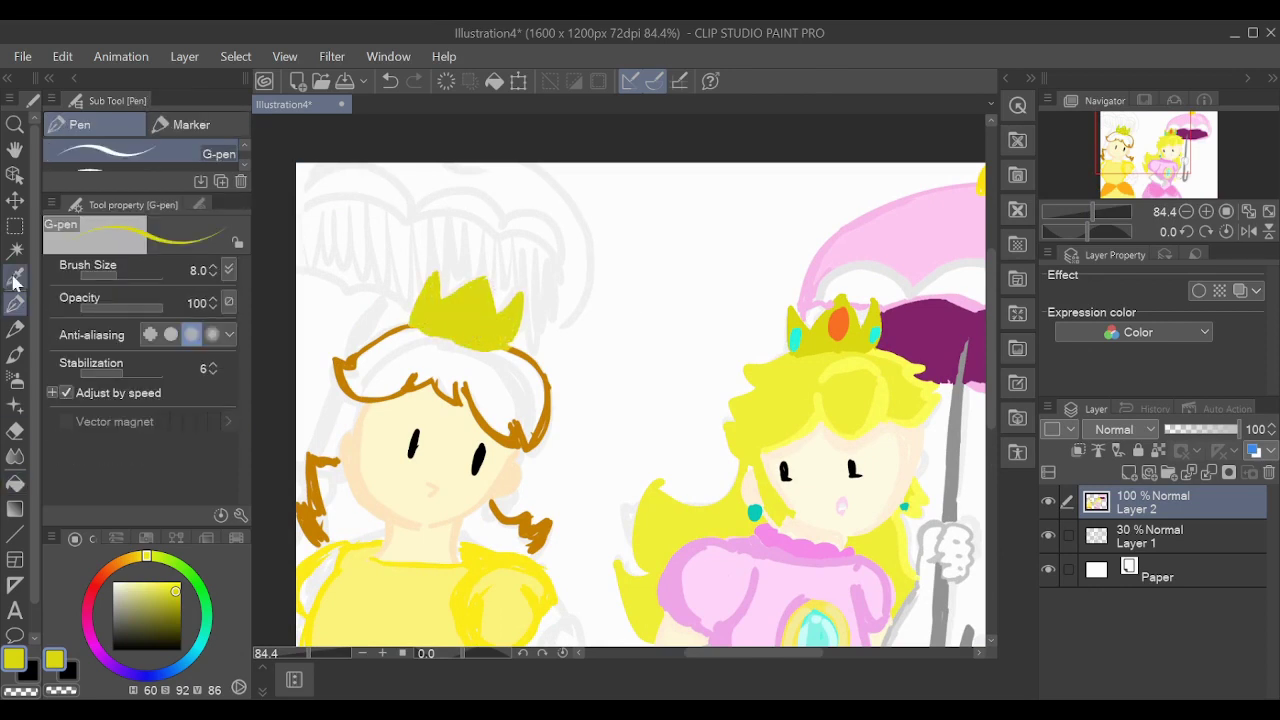
Close the outlines of the left figure's hair and side curls and fill them with brown.
alt+click(338, 405)
key(ctrl+minus)
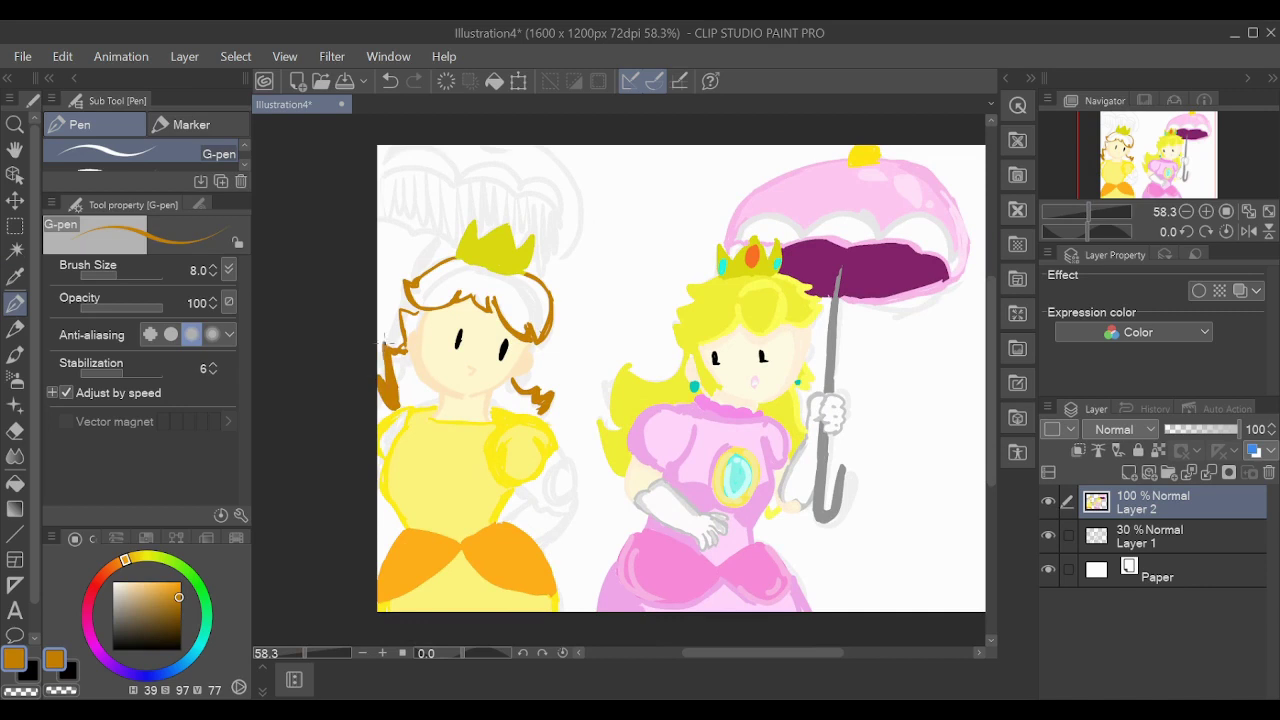
key(g)
click(470, 280)
click(412, 380)
key(i)
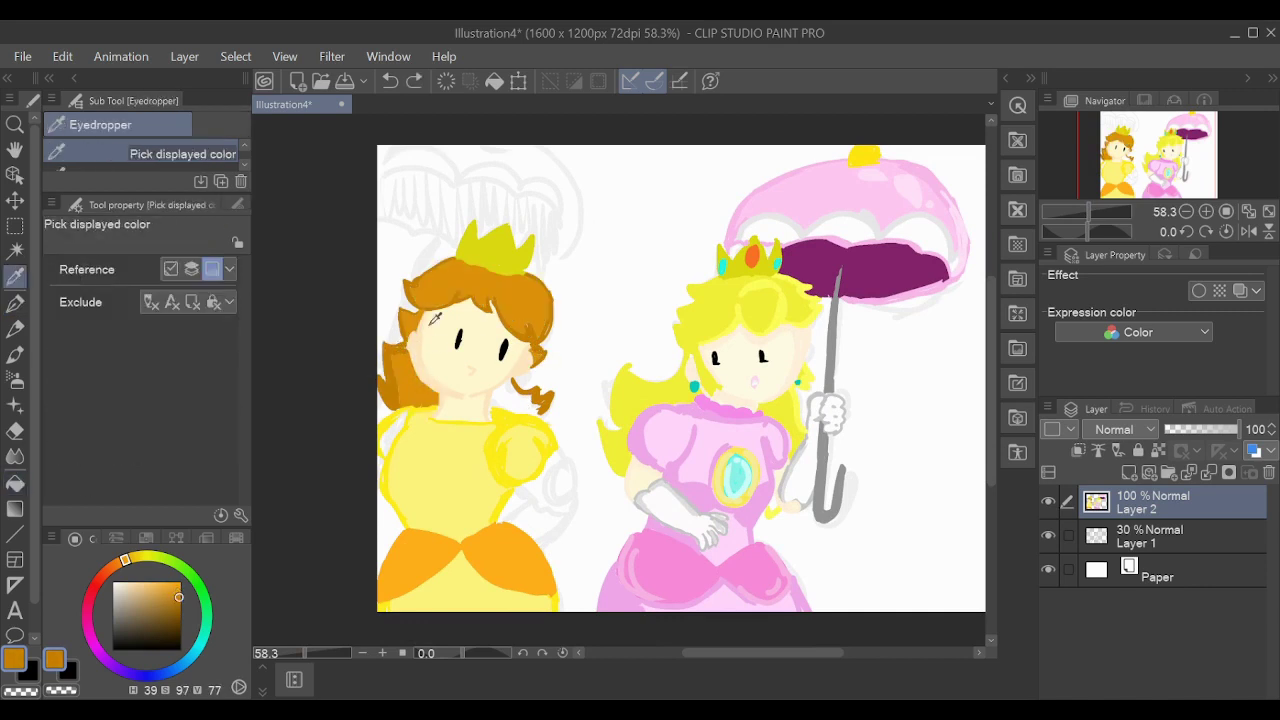
key(p)
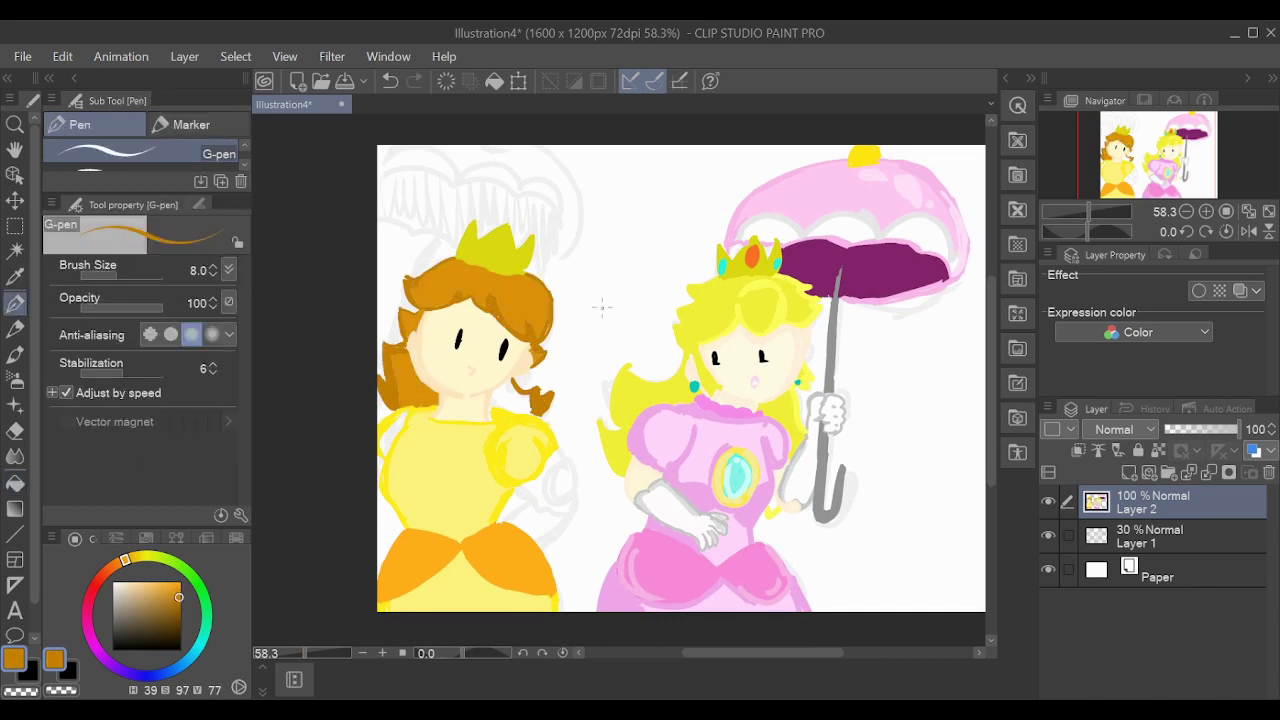
key(i)
key(g)
Paint a green earring on each ear of the brown-haired princess, with white around the larger one.
key(p)
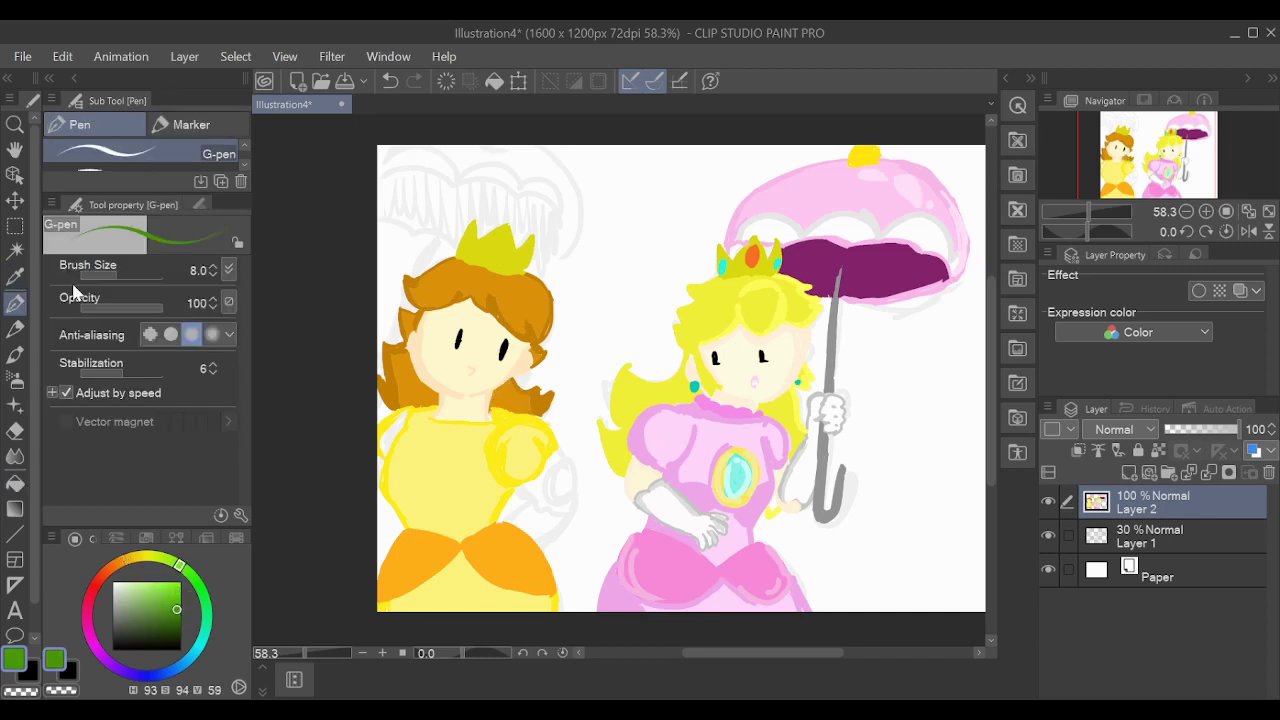
alt+click(521, 368)
alt+click(521, 372)
key(g)
scroll(521, 372, up, 6)
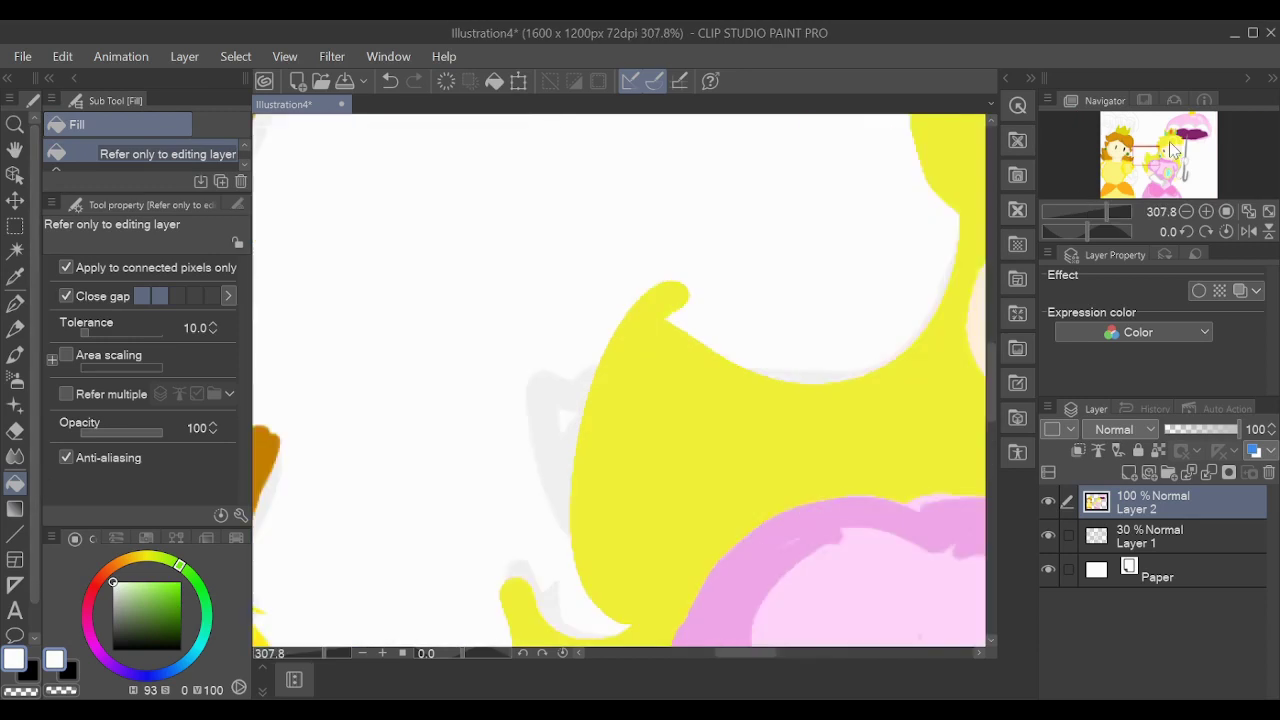
key(ctrl+0)
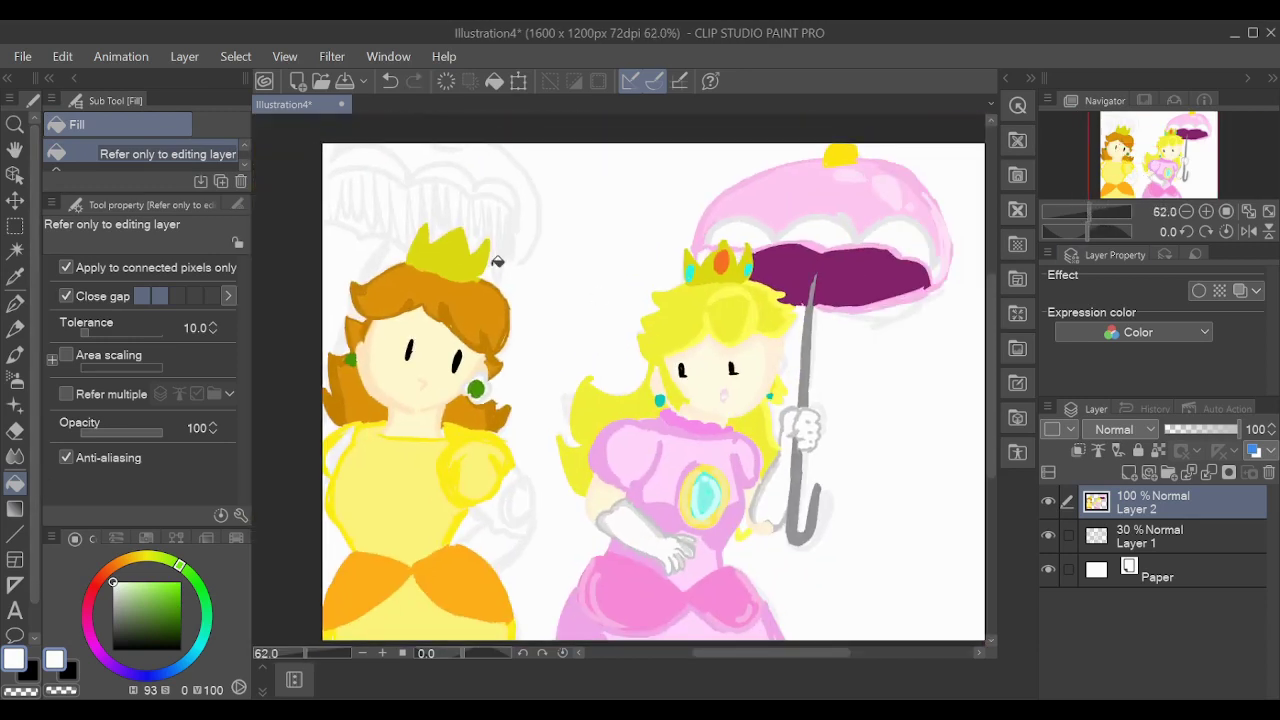
Hide the sketch layer and paint a light grey ruffle along the edge of the left princess's yellow sleeve.
key(i)
key(p)
key(ctrl+comma)
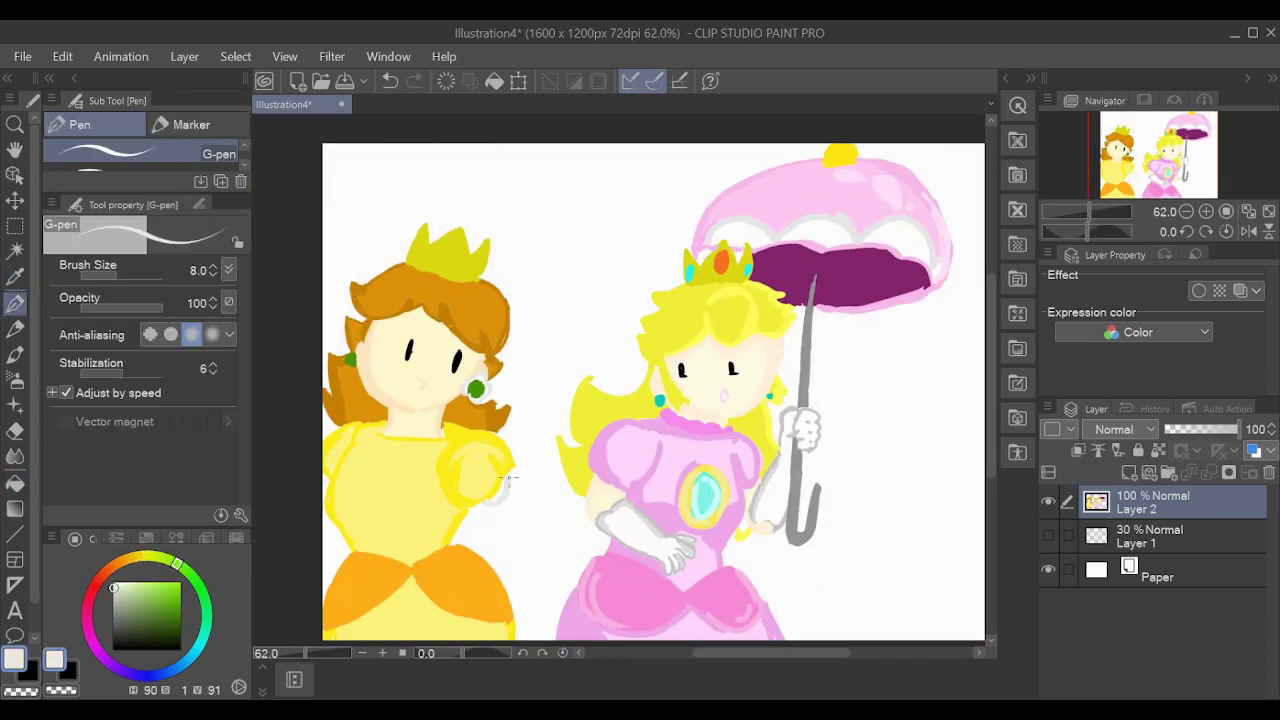
Paint a green oval brooch with a white scalloped border on the yellow bodice, adding light green highlights to it and the earrings.
alt+click(476, 388)
drag(382, 474, 377, 480)
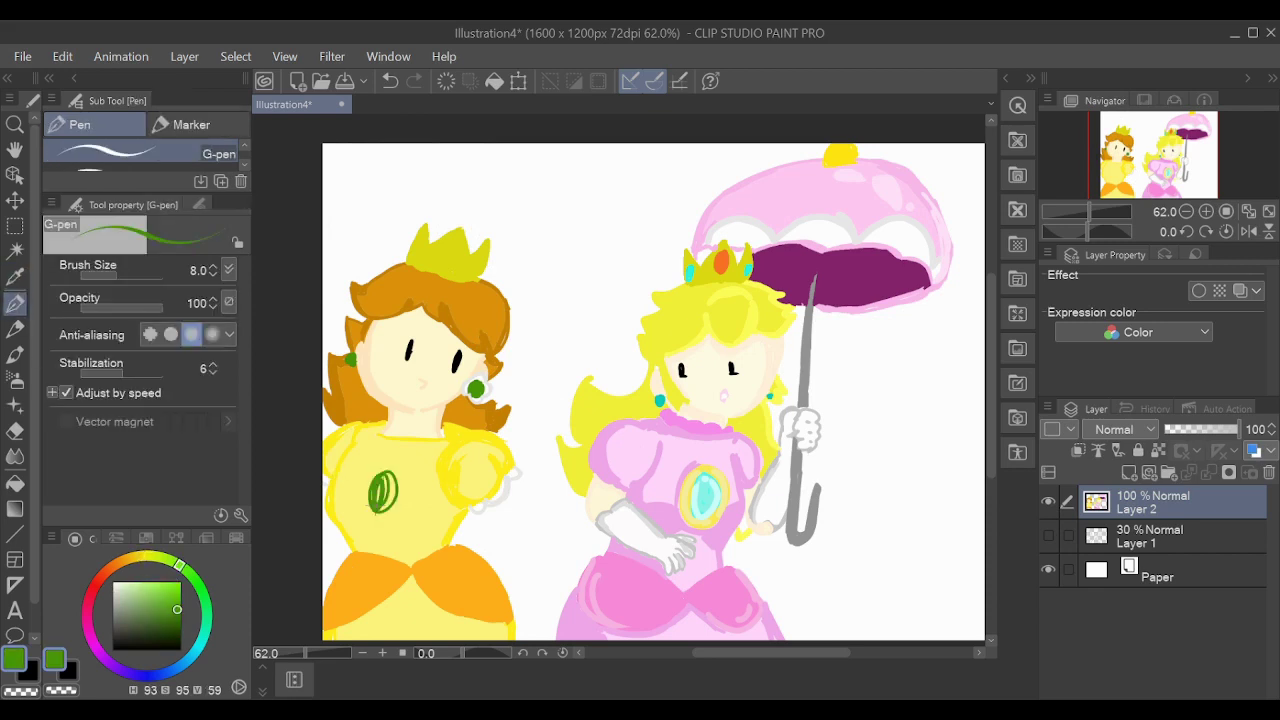
alt+click(377, 460)
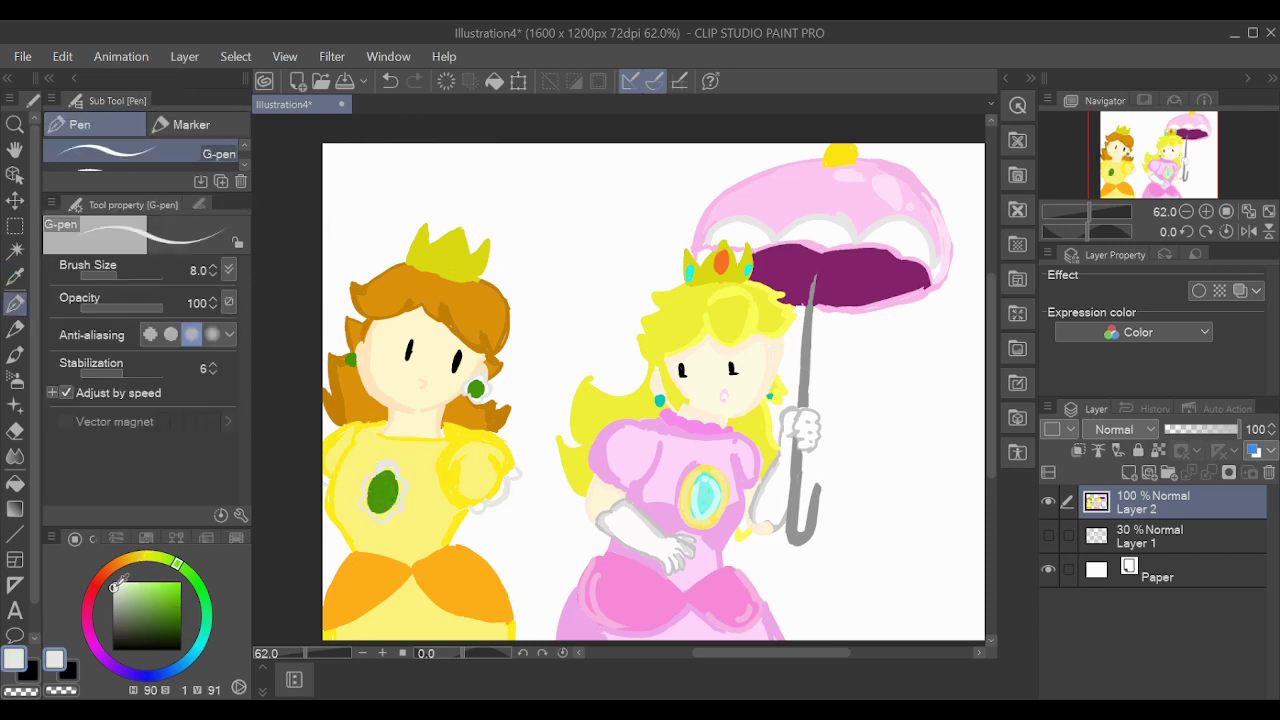
key(g)
alt+click(372, 483)
key(p)
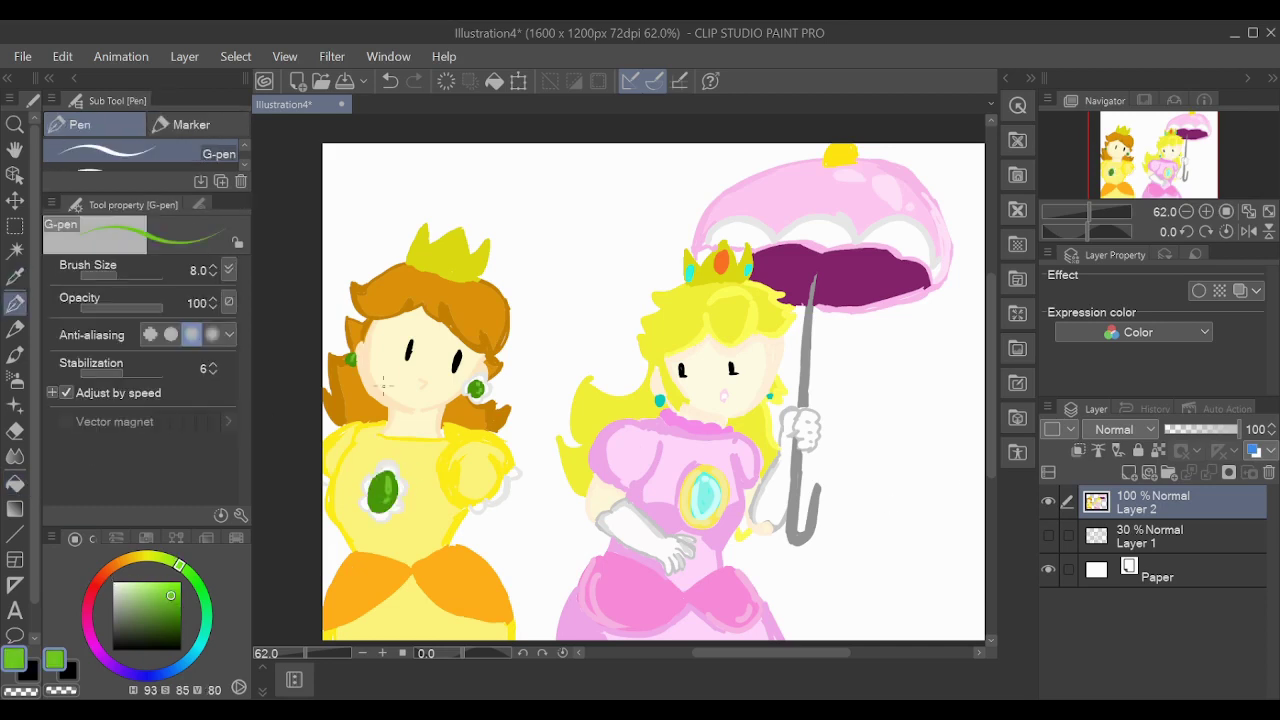
Shade the left princess's bodice and puffed sleeve with bright yellow, leaving lighter yellow highlights on the chest and sleeve.
alt+click(350, 469)
key(g)
click(428, 530)
key(ctrl+z)
key(p)
scroll(446, 464, down, 2)
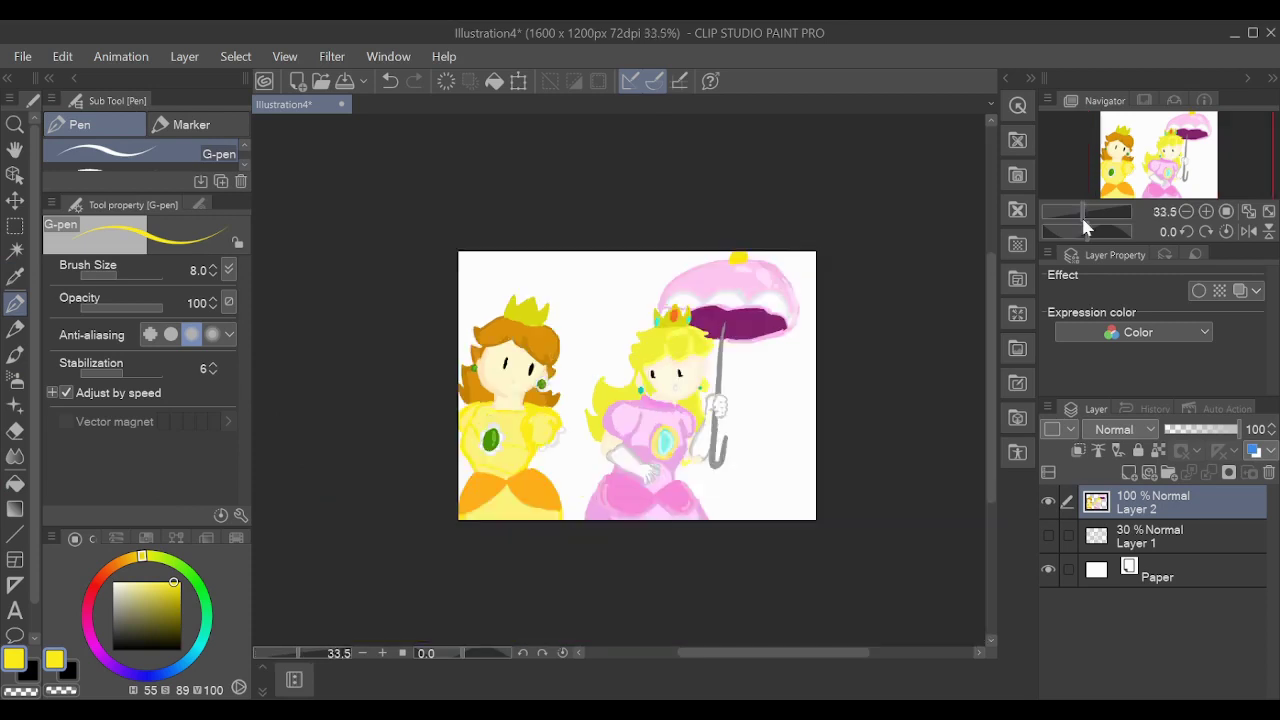
scroll(446, 464, up, 6)
scroll(604, 414, down, 2)
scroll(604, 414, up, 4)
key(g)
key(p)
scroll(604, 414, down, 5)
Outline the left princess's bent arm in peach and the glove resting on her hip in light grey.
alt+click(455, 505)
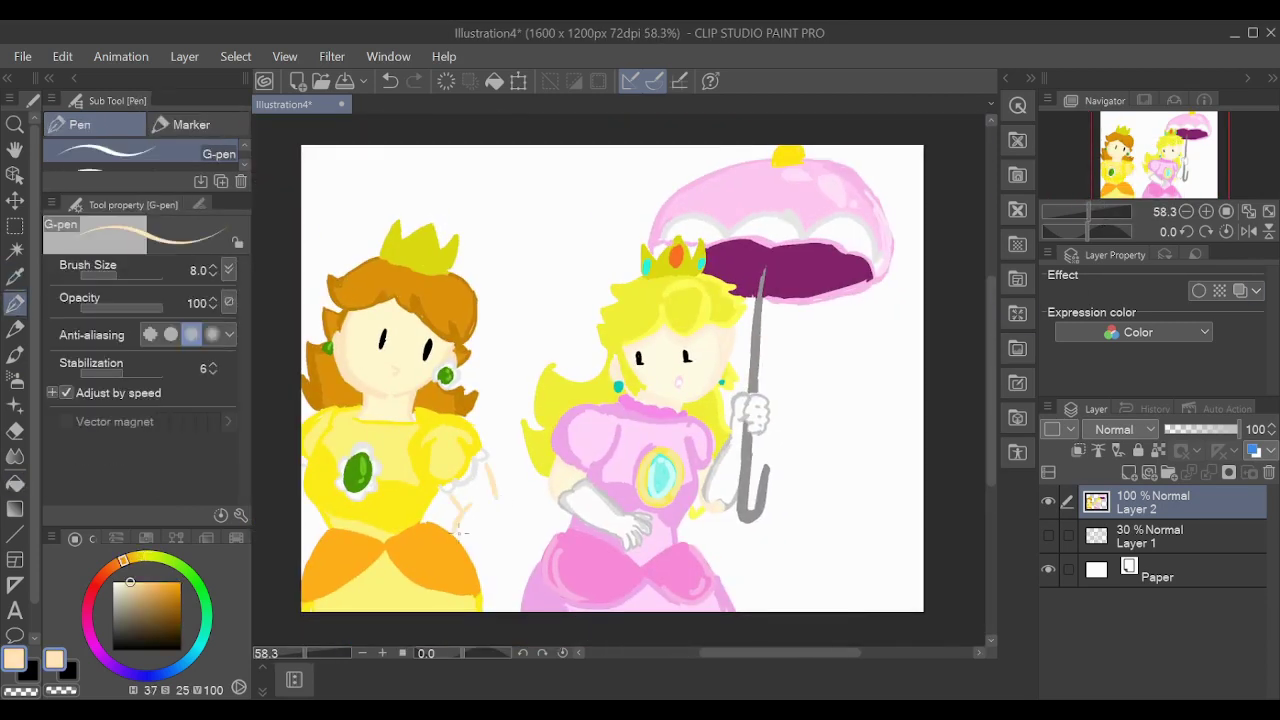
alt+click(466, 512)
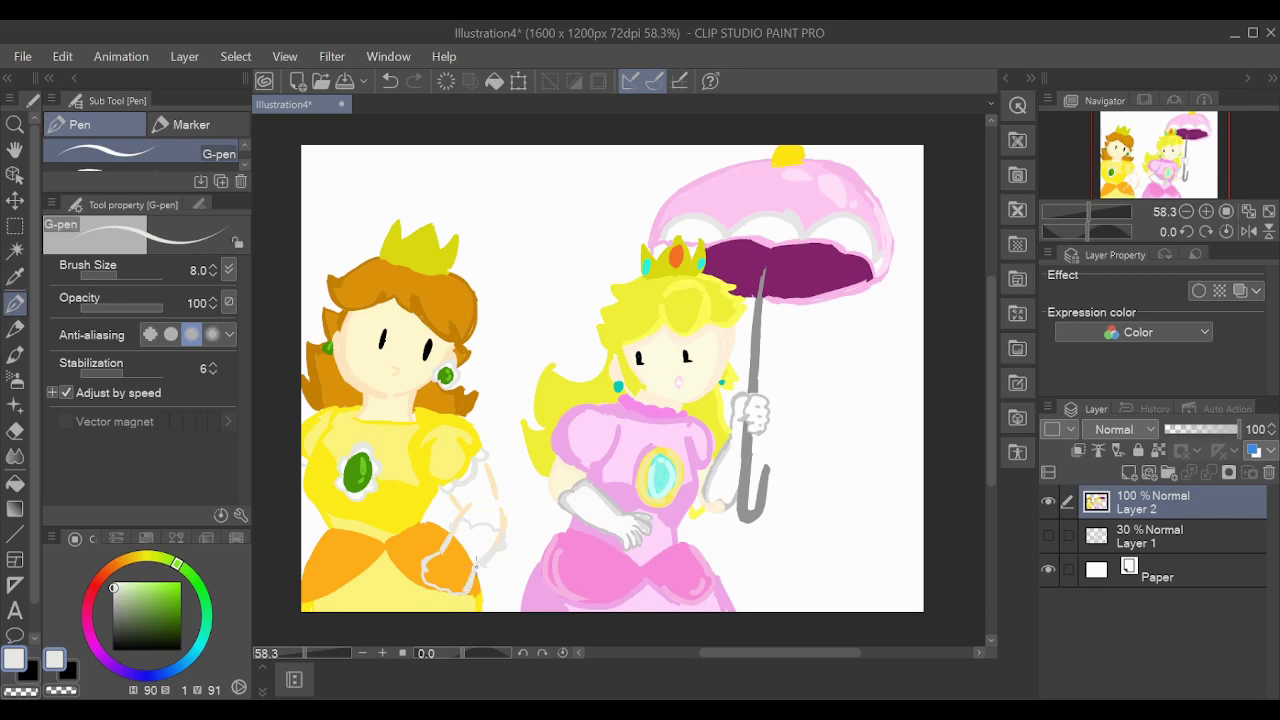
scroll(426, 580, up, 3)
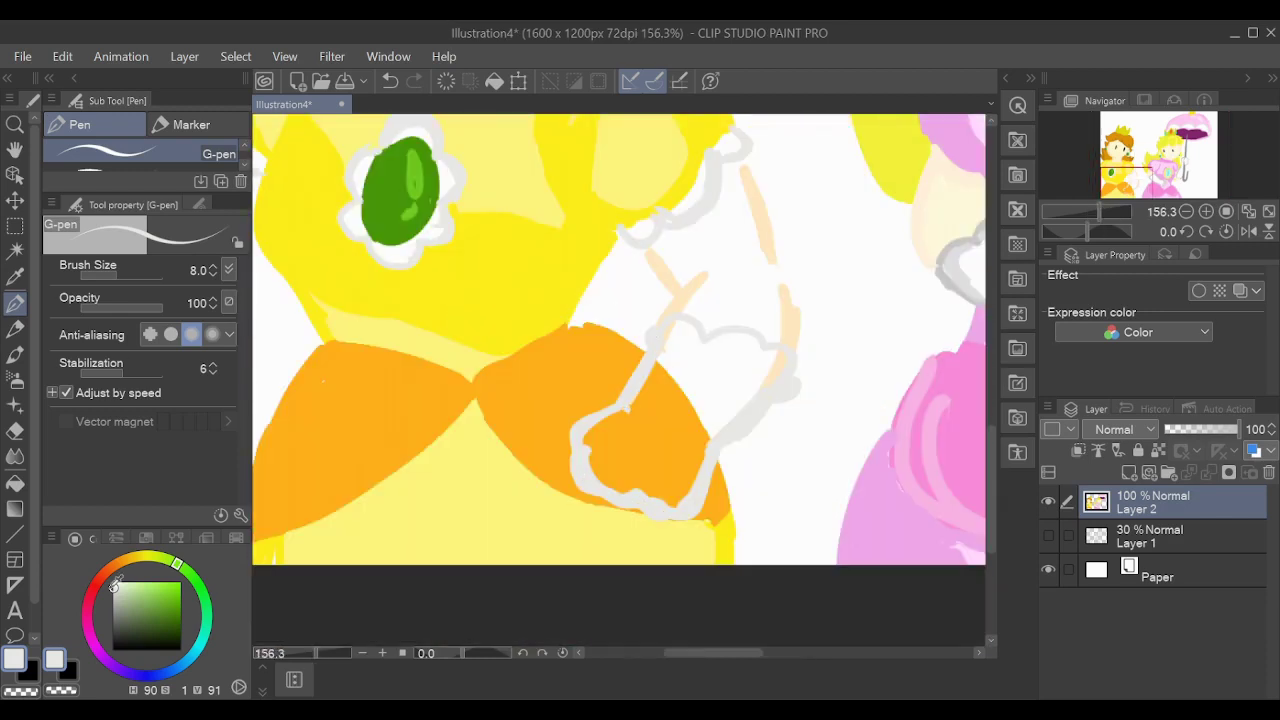
Fill the glove on the hip with white and touch up its edges and finger lines.
key(g)
click(680, 420)
scroll(640, 360, up, 3)
key(p)
drag(930, 500, 660, 423)
drag(722, 348, 572, 572)
scroll(574, 427, down, 5)
Fill the bare arm between the sleeve ruffle and the glove with pale skin color, shaded in peach.
alt+click(630, 405)
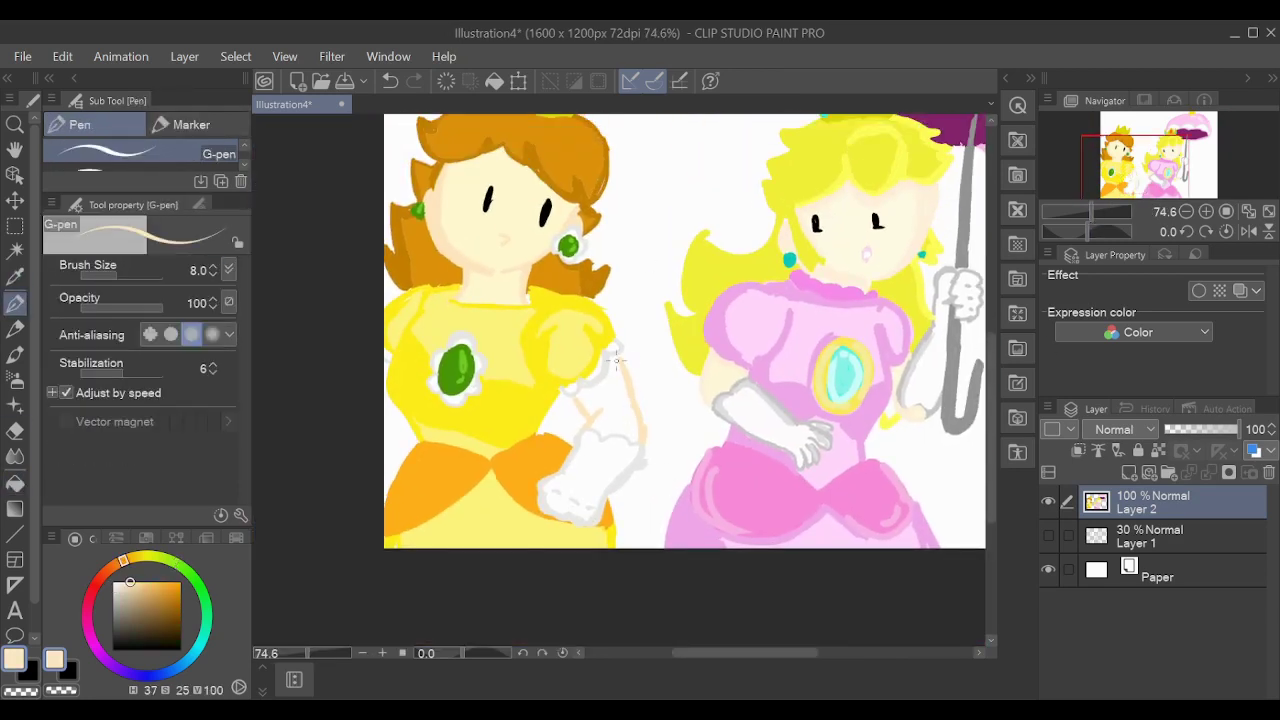
key(g)
click(615, 411)
drag(600, 420, 614, 430)
key(p)
alt+click(440, 440)
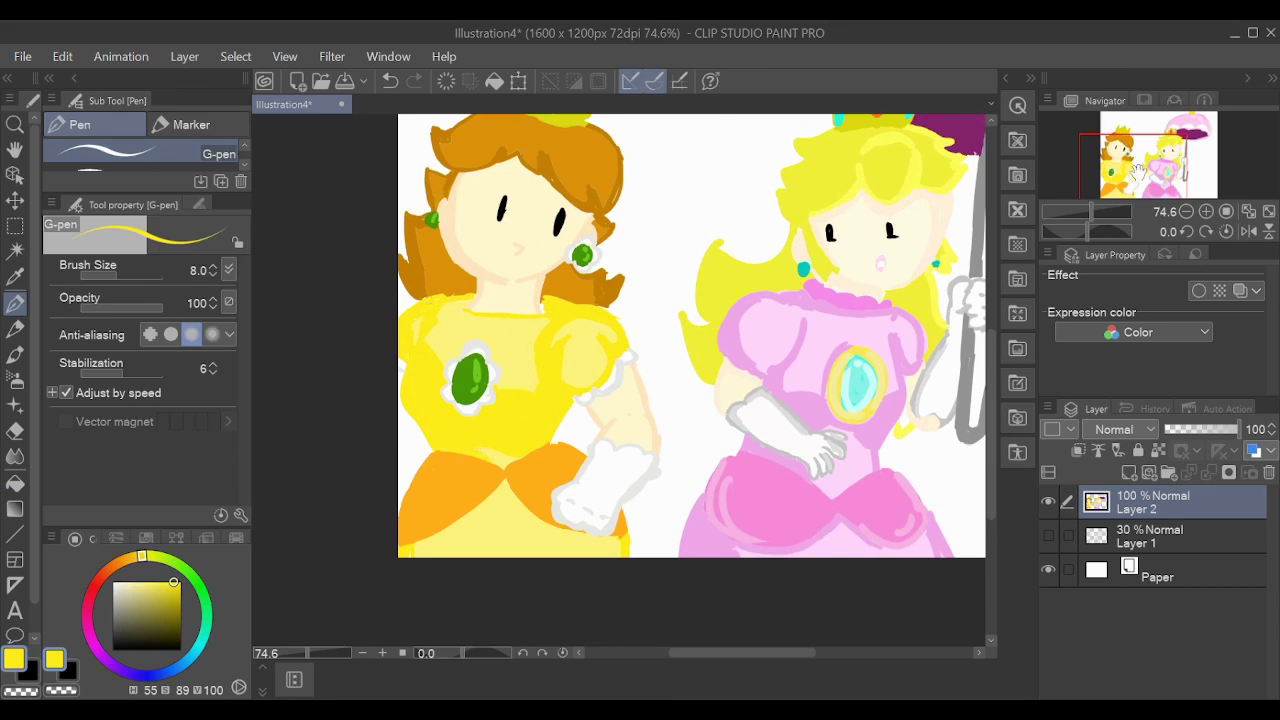
Shade the left princess's face in peach along the hairline, cheeks and ears.
alt+click(470, 250)
scroll(495, 125, up, 5)
drag(648, 298, 760, 400)
mouse_move(395, 276)
mouse_down()
mouse_move(490, 258)
mouse_move(555, 222)
mouse_up()
drag(385, 510, 418, 289)
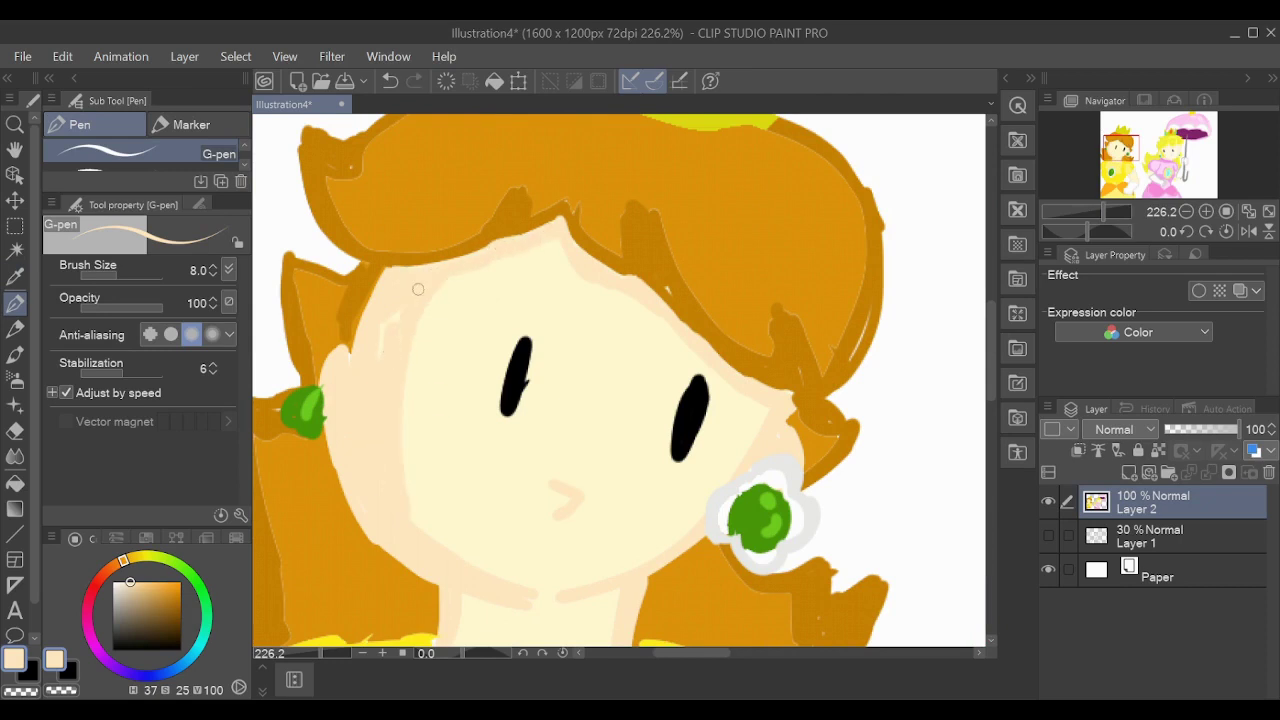
Paint the left princess's other arm with a white glove holding a grey parasol handle at the canvas edge.
scroll(418, 289, down, 5)
alt+click(378, 455)
key(g)
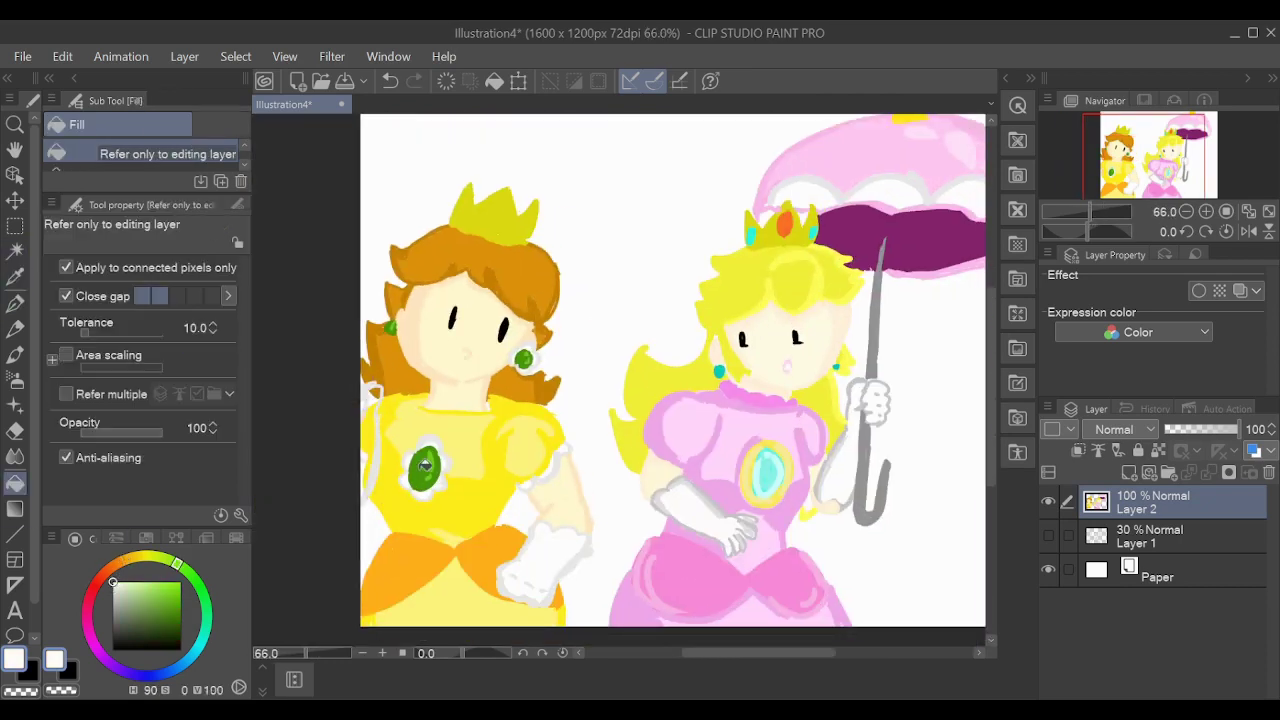
alt+click(860, 458)
mouse_move(356, 452)
mouse_down()
mouse_move(368, 290)
mouse_move(405, 218)
mouse_up()
alt+click(433, 451)
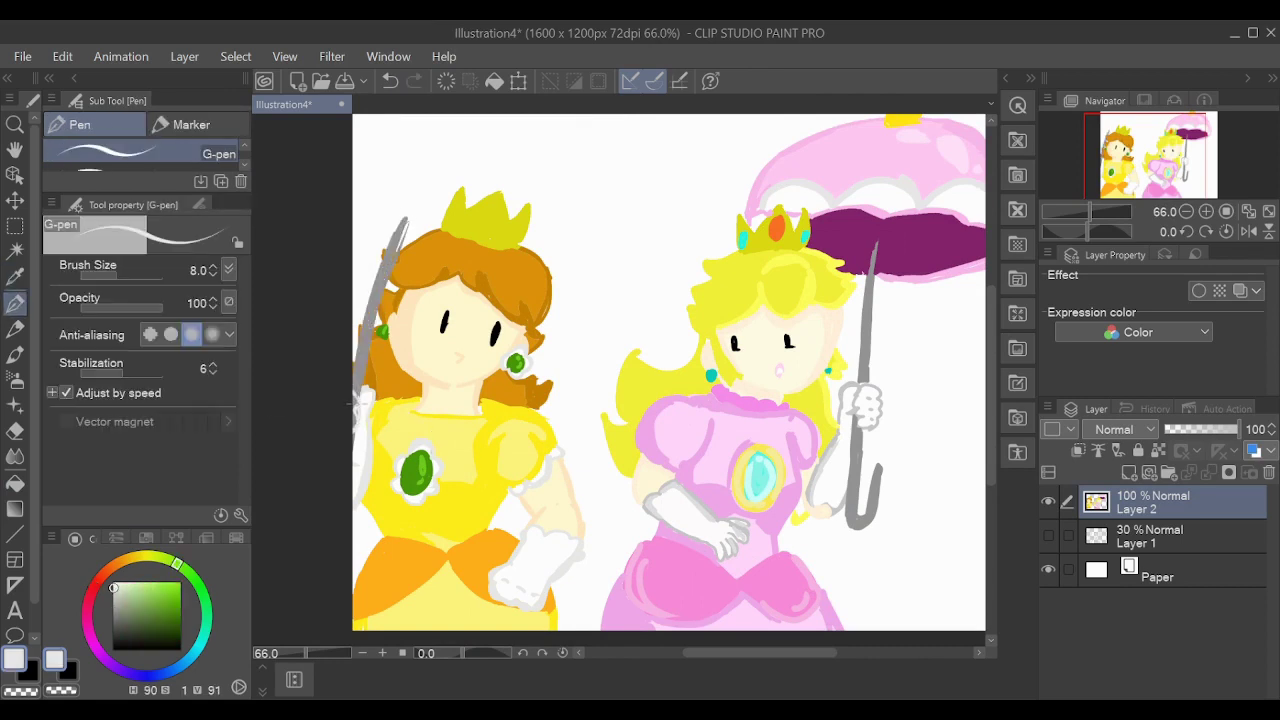
key(g)
Show the sketch layer and trace the left parasol's canopy and scalloped rim in orange, extending its grey handle.
click(1047, 536)
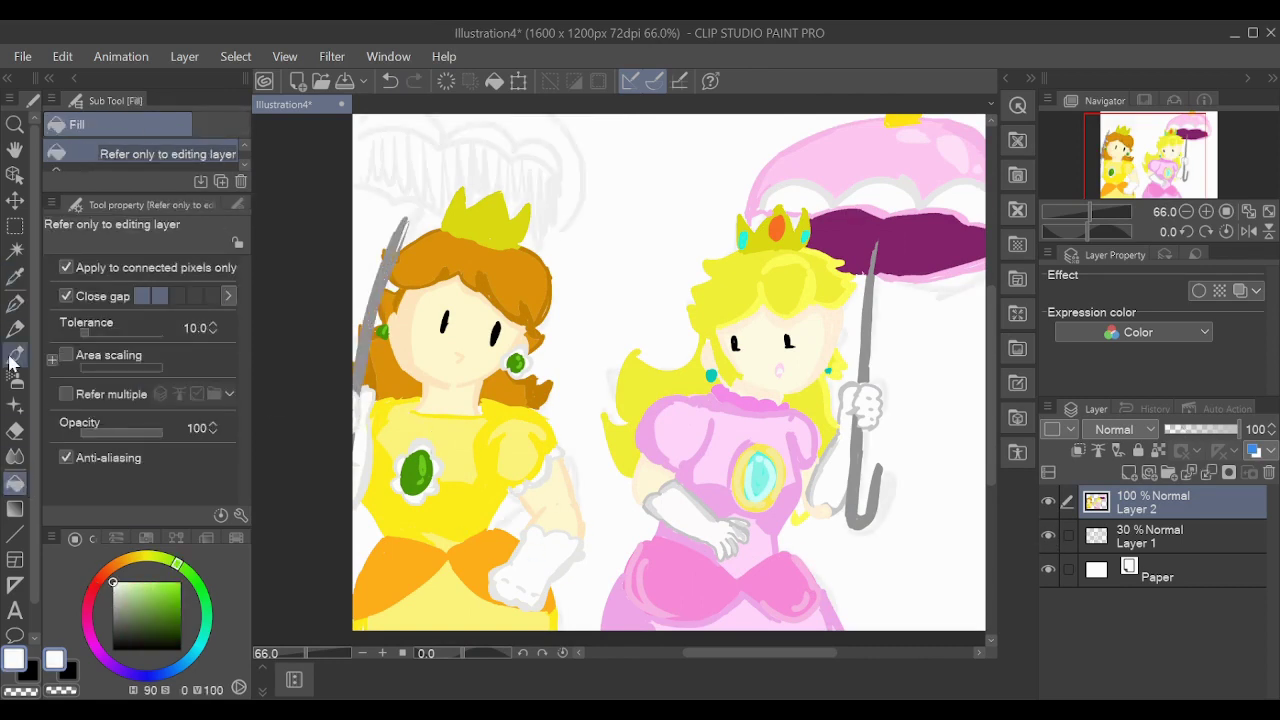
key(p)
drag(357, 146, 583, 184)
mouse_move(550, 118)
mouse_down()
mouse_move(390, 196)
mouse_move(448, 222)
mouse_up()
alt+click(440, 218)
alt+click(472, 172)
Thicken and close the left parasol's orange rim and fill its underside with dark brown.
key(g)
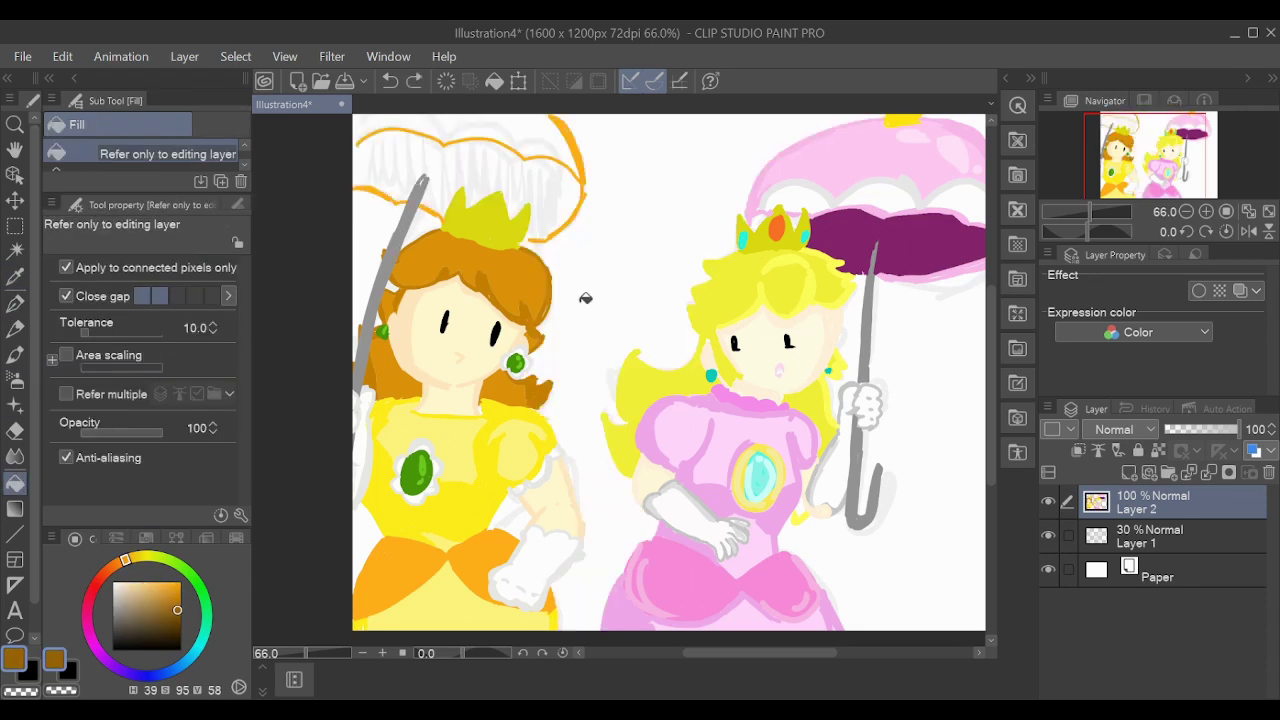
alt+click(868, 272)
key(p)
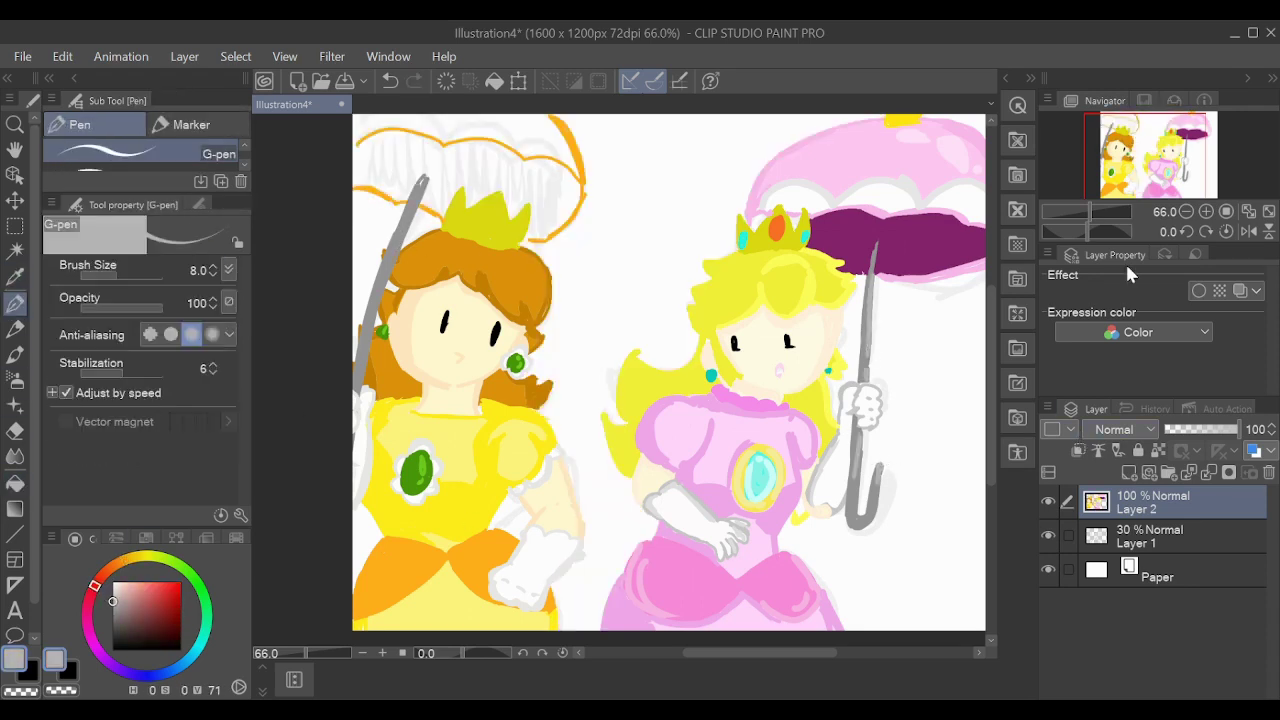
alt+click(576, 185)
key(g)
key(p)
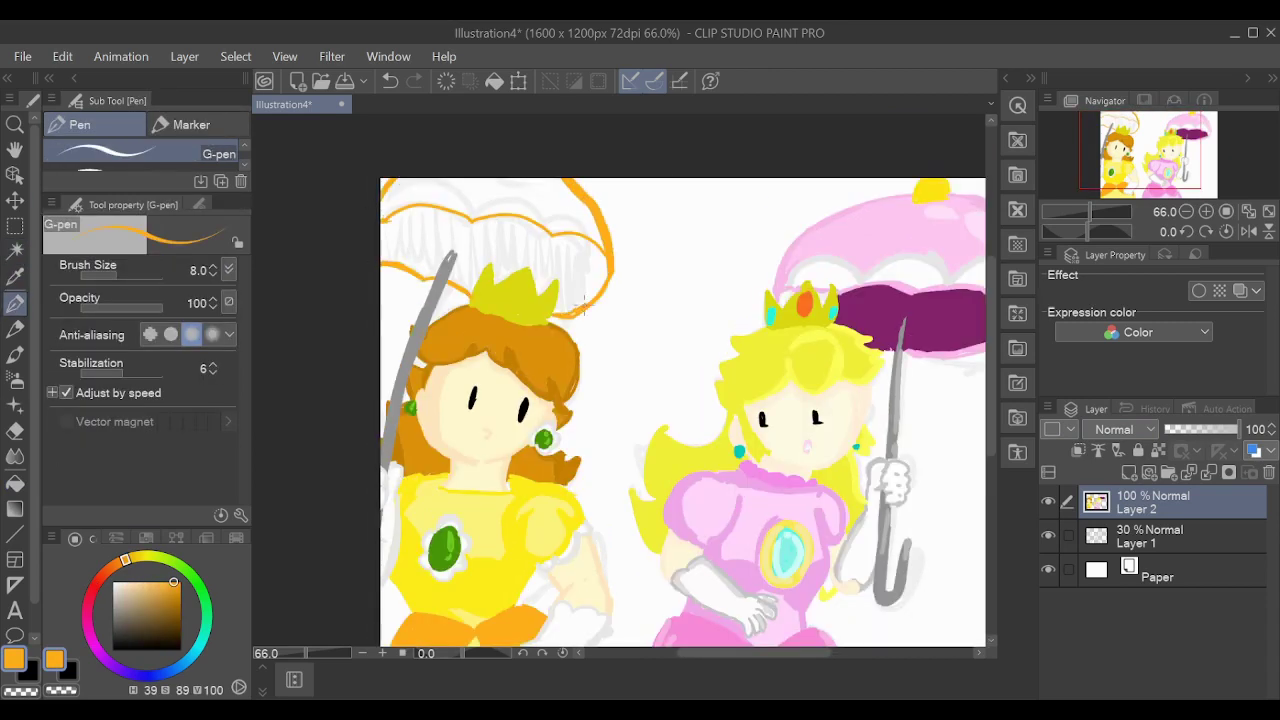
key(g)
click(490, 235)
With the sketch layer hidden, add a light grey and white scalloped trim to the left parasol and recolor its underside olive.
alt+click(600, 215)
key(p)
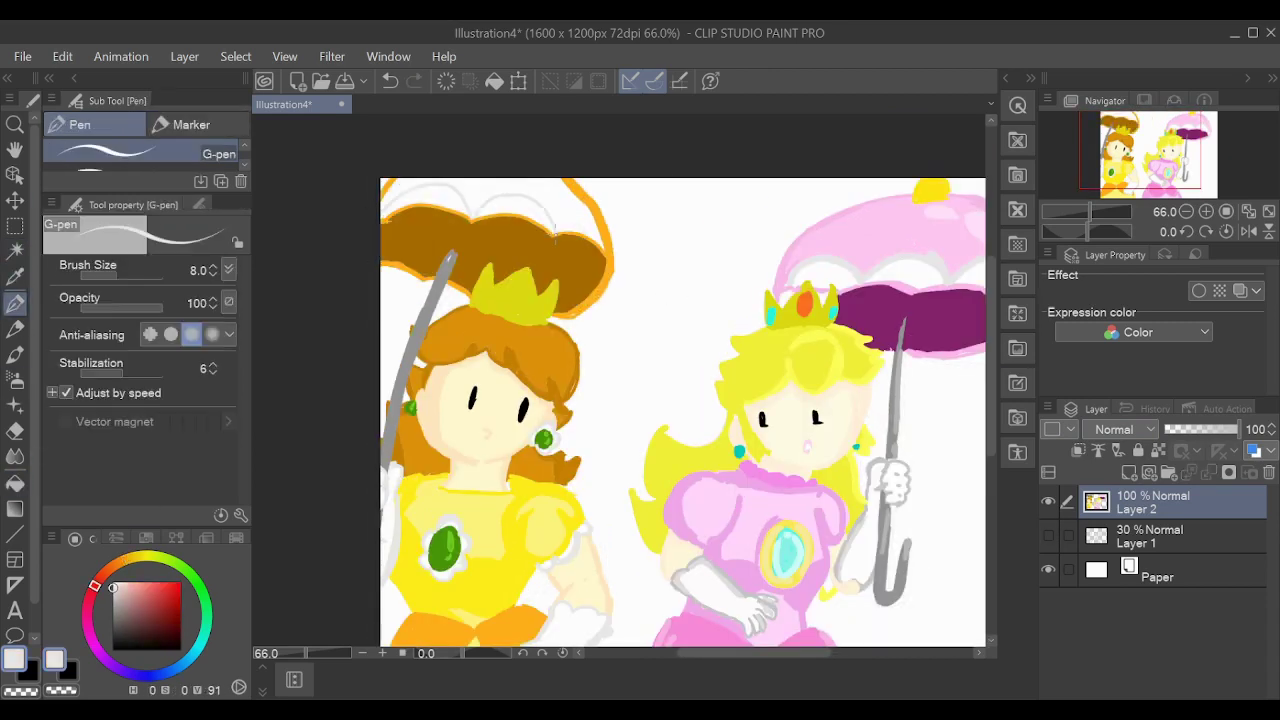
key(g)
click(495, 235)
scroll(680, 380, down, 2)
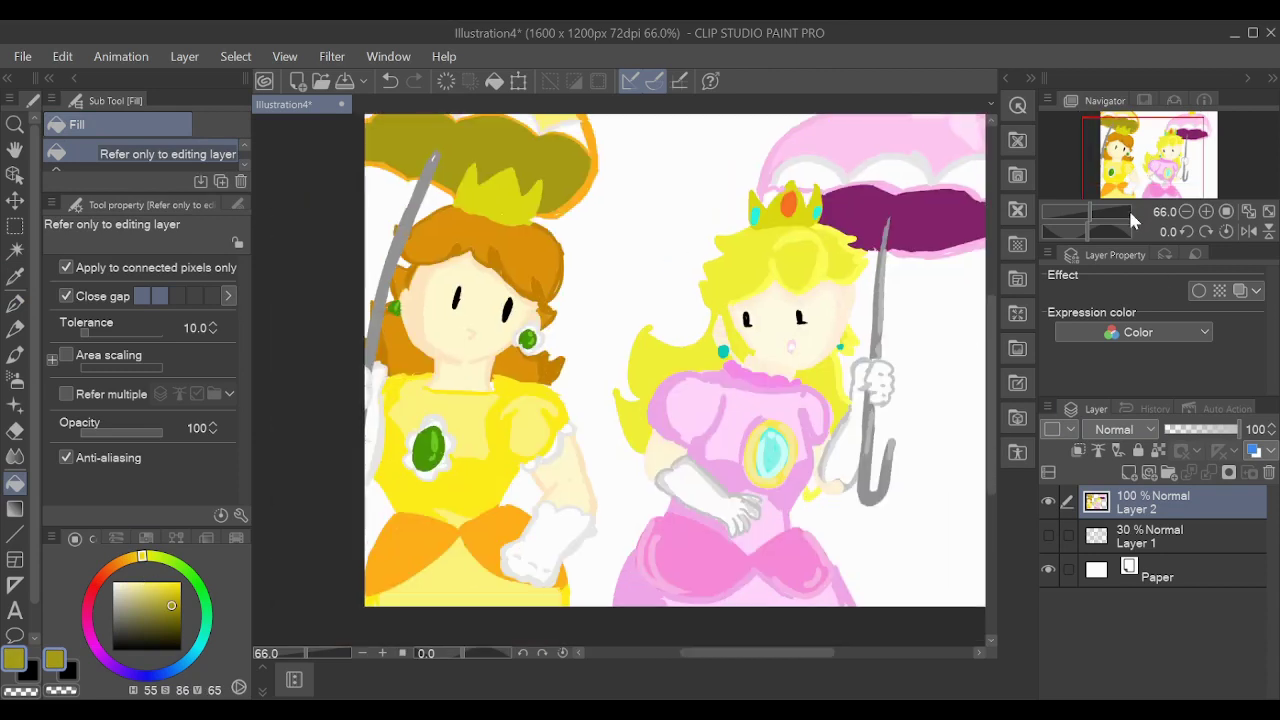
Paint light orange highlights on both drapes of the left princess's orange overskirt.
key(i)
key(p)
drag(519, 520, 467, 552)
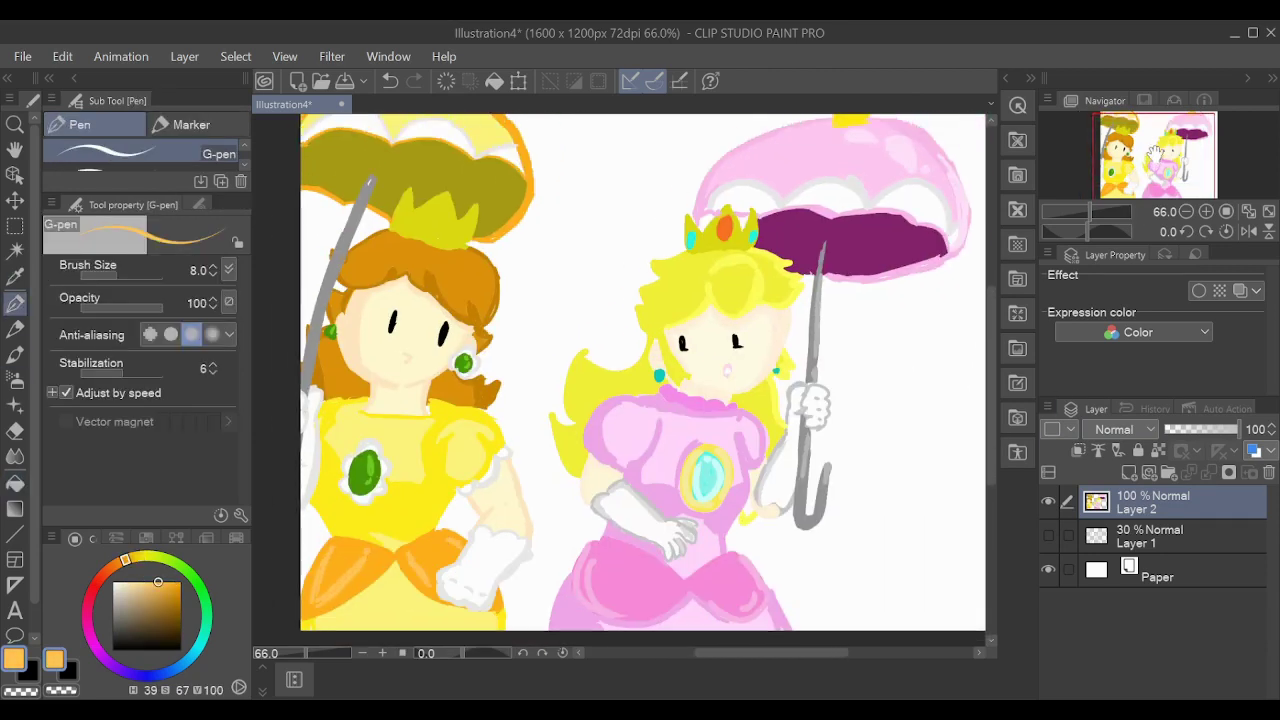
Fill the white background around the two princesses with a very pale cyan.
click(204, 632)
key(g)
click(600, 200)
Shade the left princess's neck in peach and add a white scalloped collar edged in light grey at her neckline.
scroll(650, 380, down, 2)
key(i)
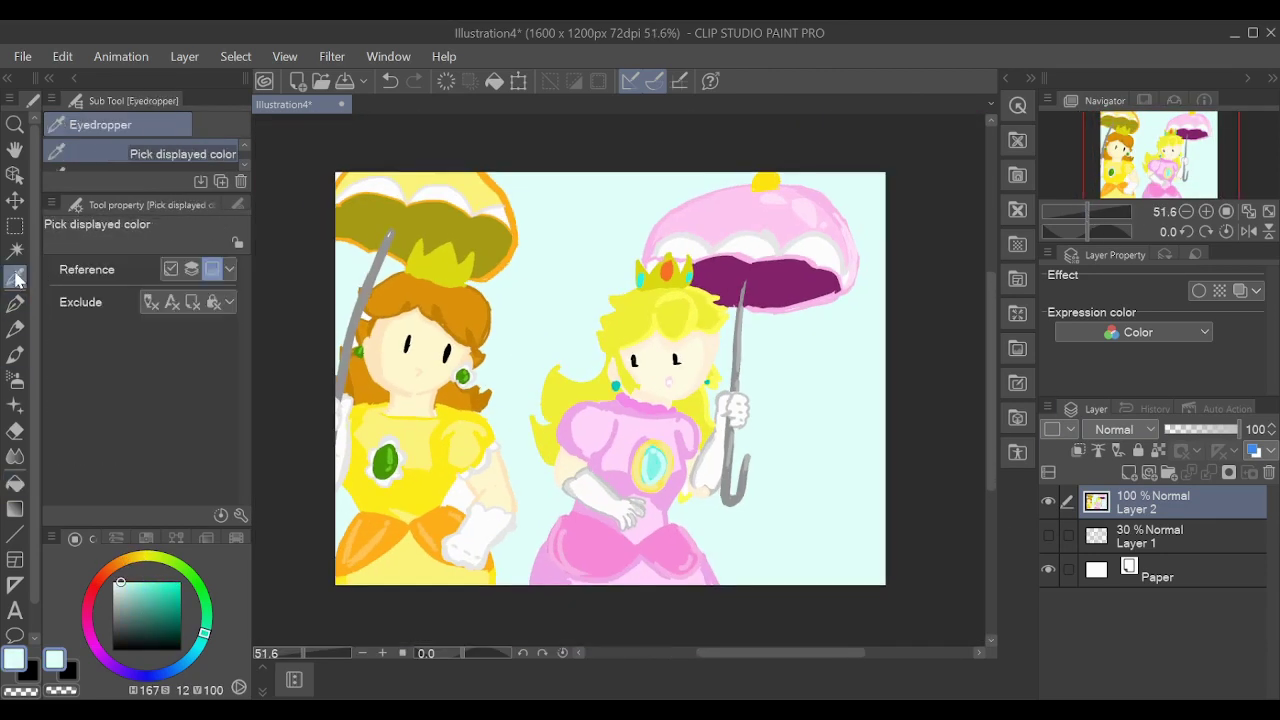
click(400, 340)
click(15, 302)
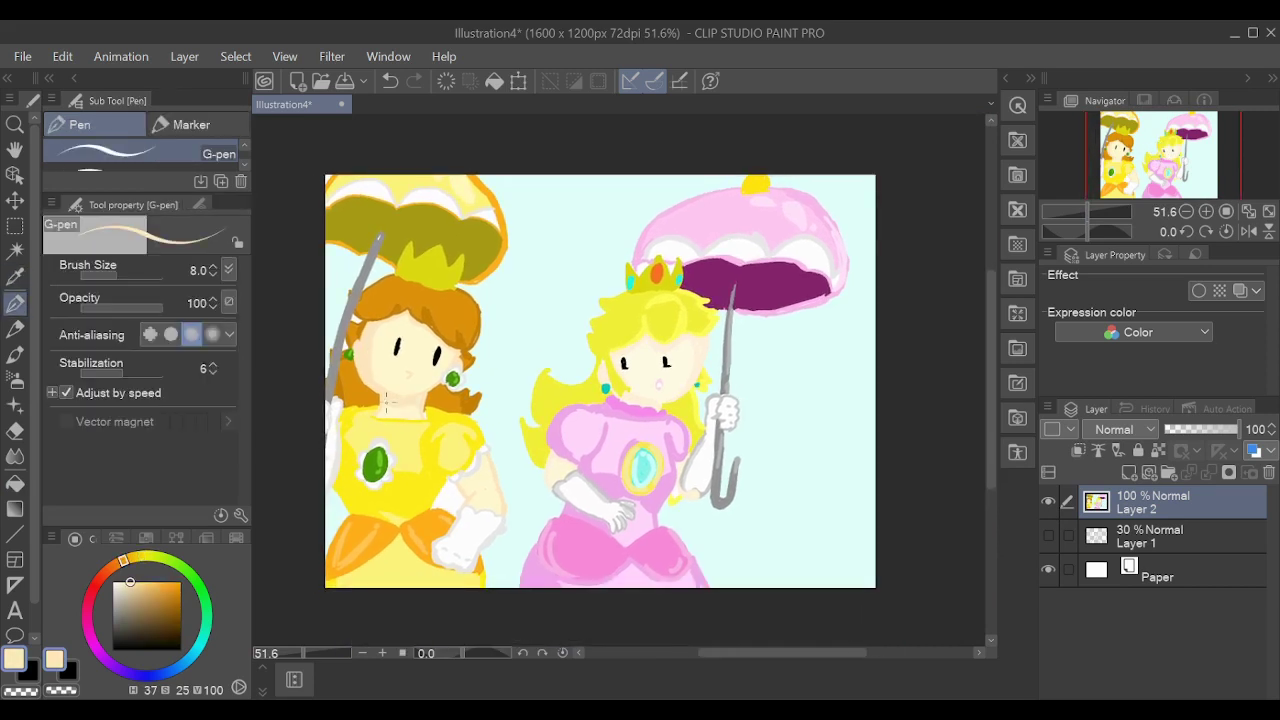
alt+click(372, 413)
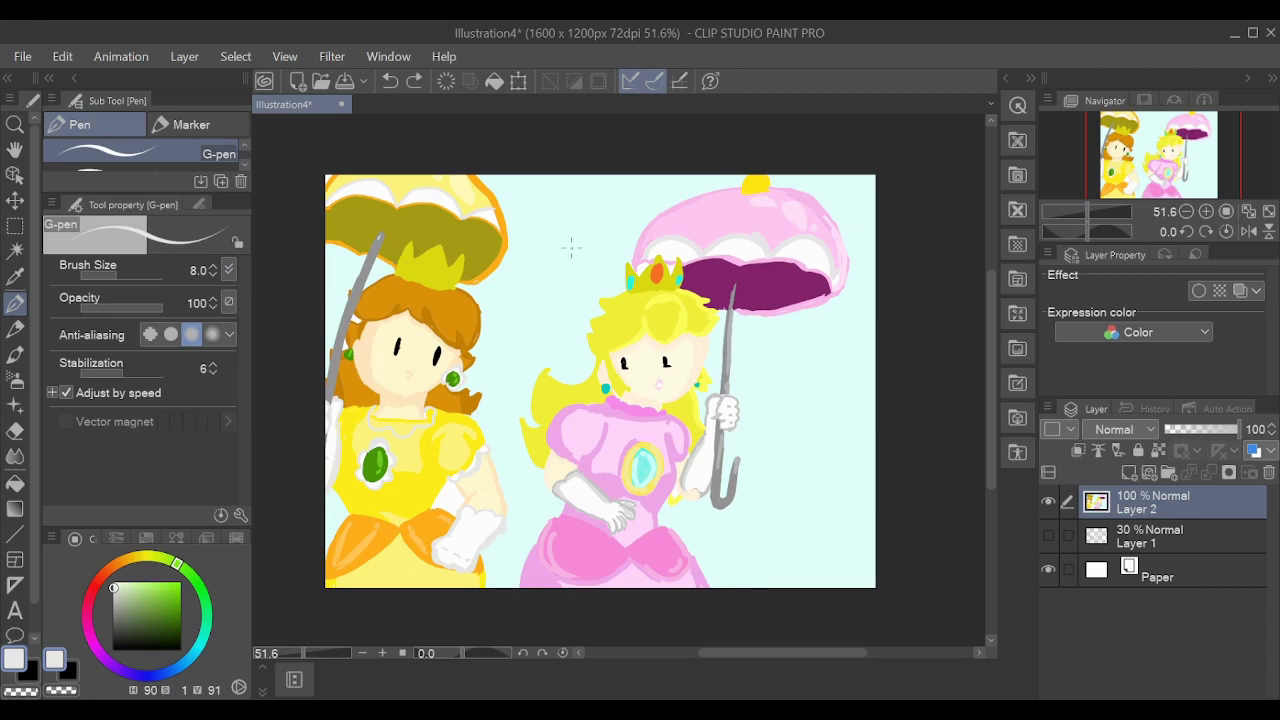
key(g)
scroll(657, 426, up, 5)
scroll(480, 420, down, 5)
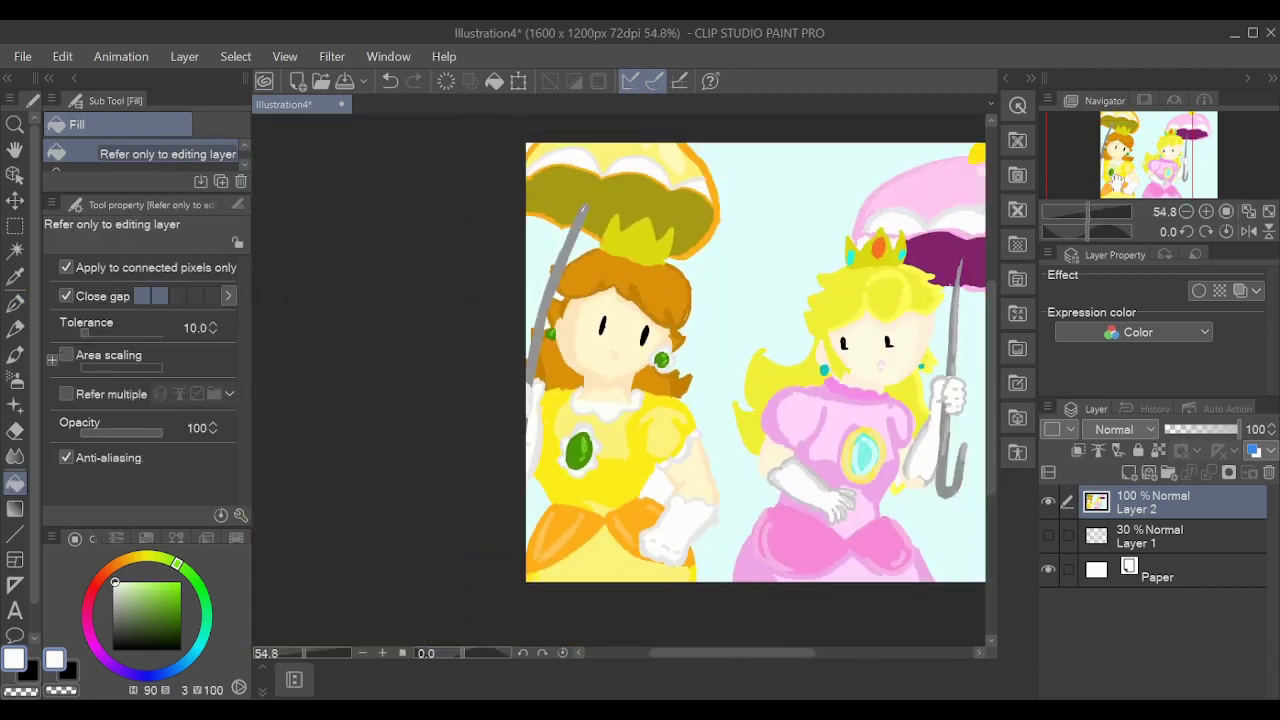
Refill the background with a stronger light cyan, including the separate areas beside the hair and the right parasol.
scroll(750, 360, up, 3)
scroll(806, 546, down, 2)
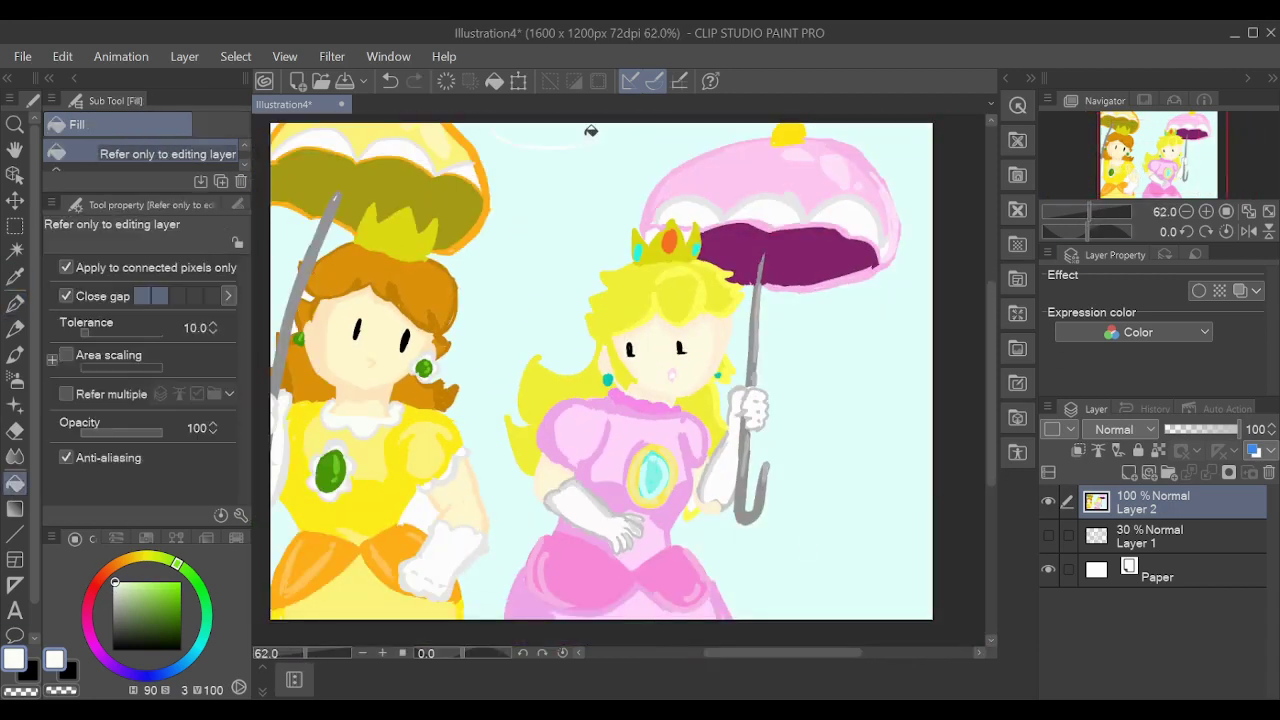
click(134, 581)
click(600, 200)
click(880, 400)
click(460, 318)
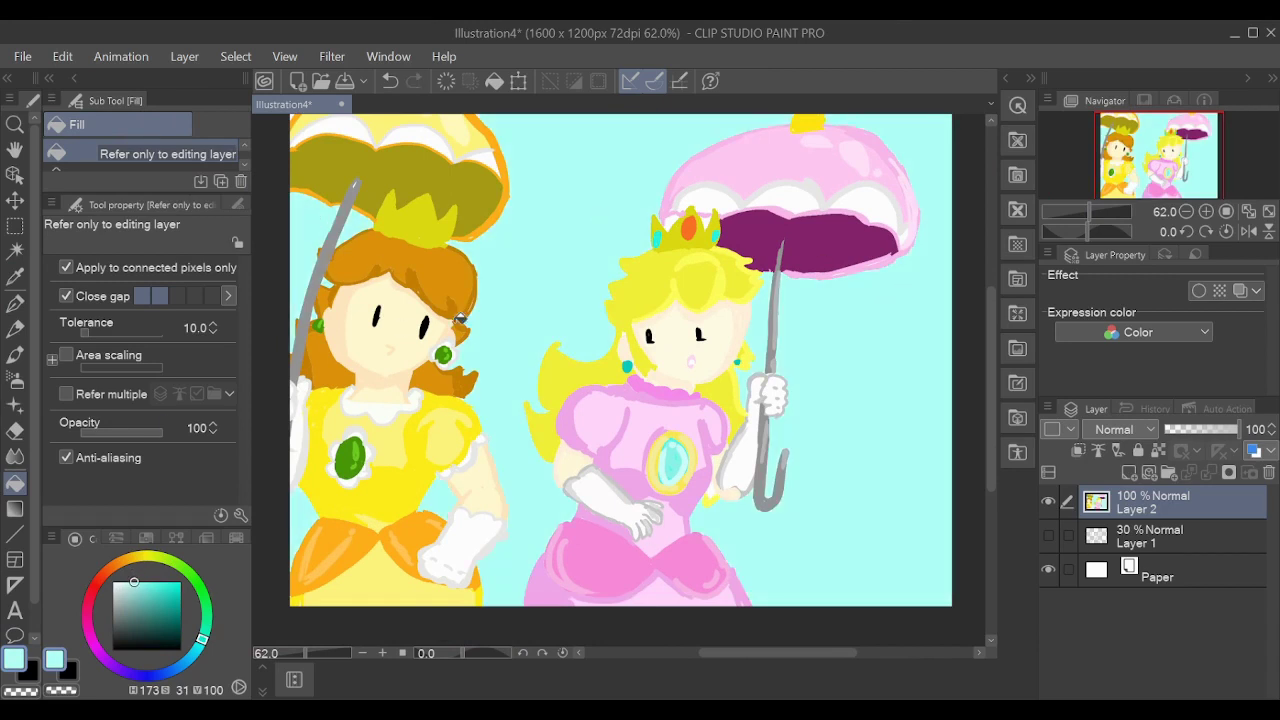
Sign the artwork with the artist's name in black handwriting in the lower right corner of the canvas.
scroll(460, 318, down, 2)
scroll(460, 318, up, 2)
key(p)
drag(820, 535, 800, 560)
mouse_move(852, 545)
mouse_down()
mouse_move(856, 566)
mouse_move(924, 497)
mouse_up()
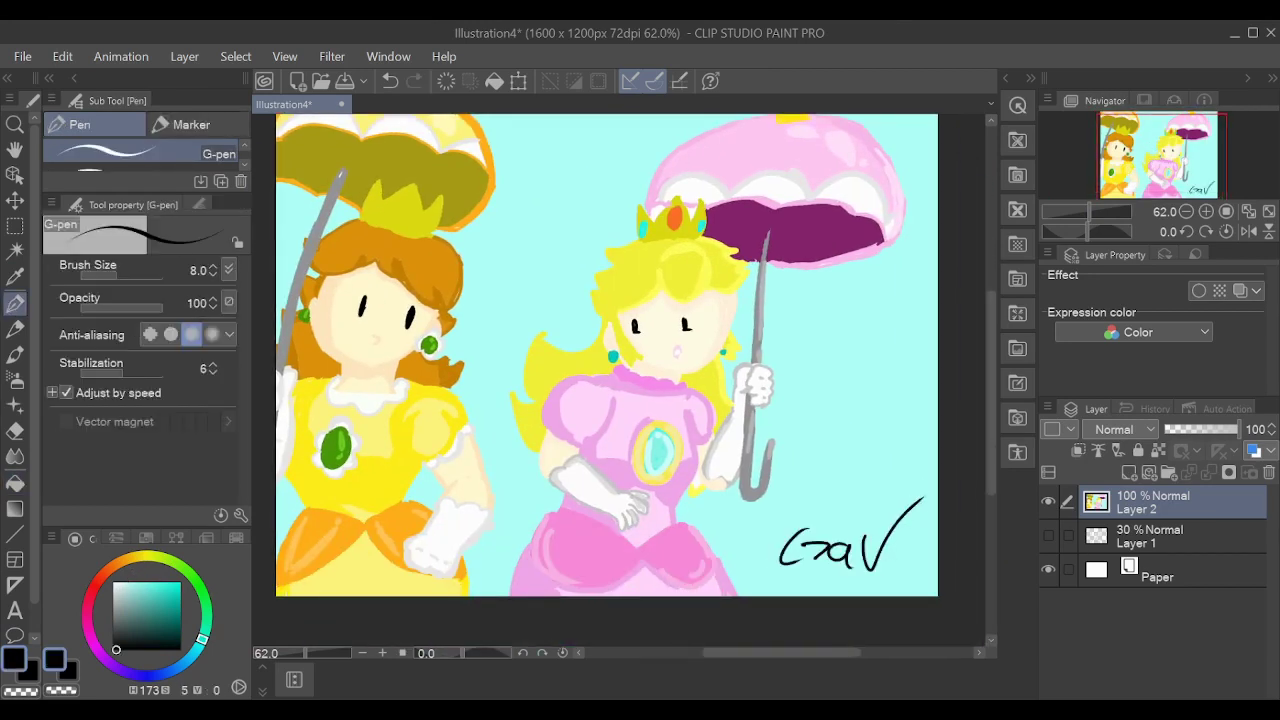